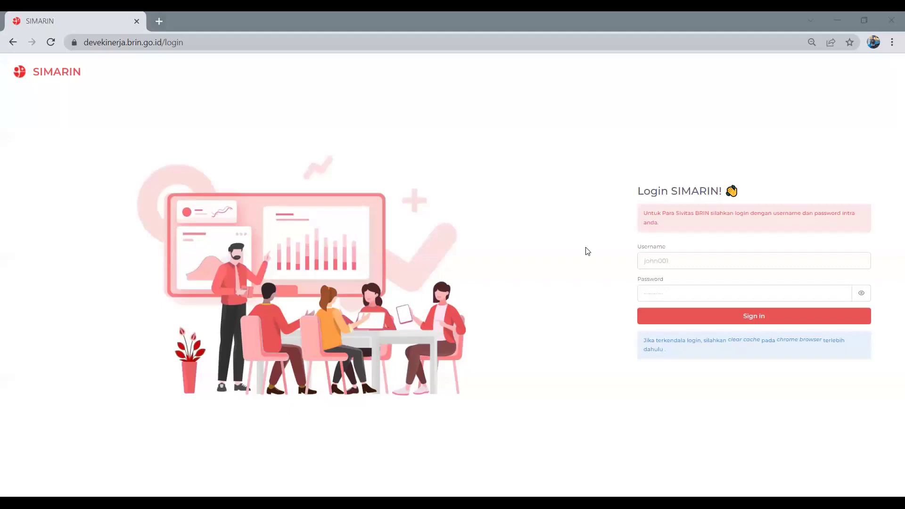
# Step: Sign in to SIMARIN with the employee's username and password, and dismiss the video tutorial popup
pyautogui.click(673, 255)
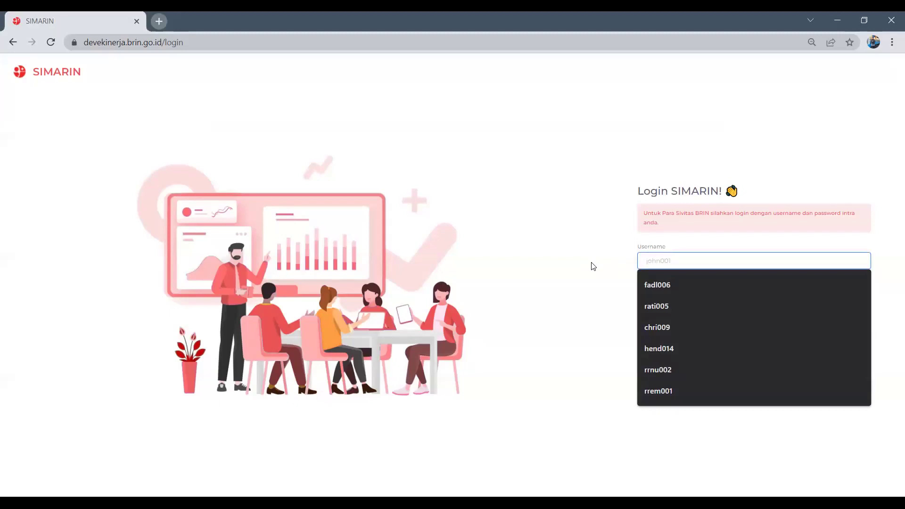
pyautogui.write('sell')
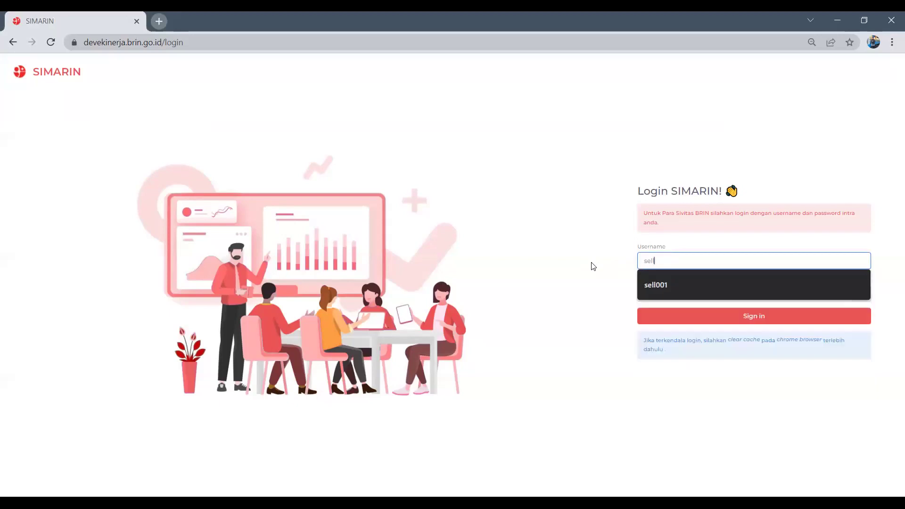
pyautogui.write('001')
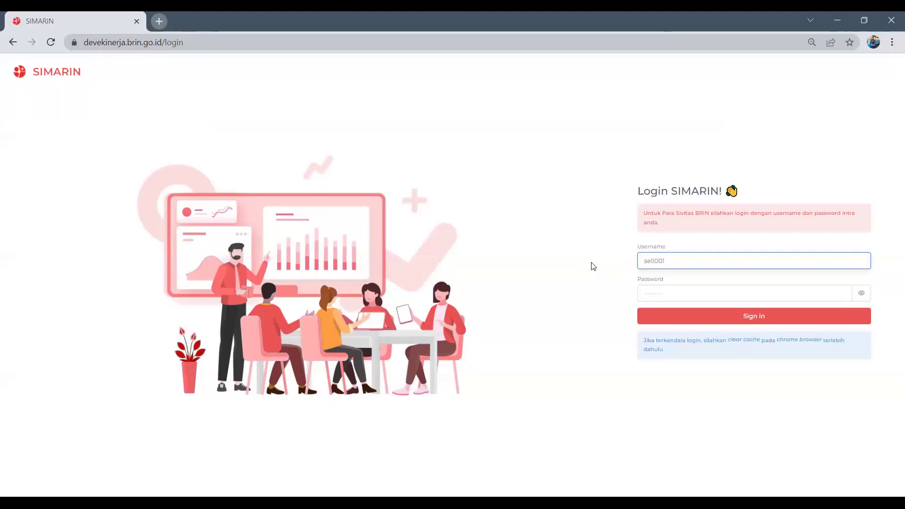
pyautogui.click(662, 291)
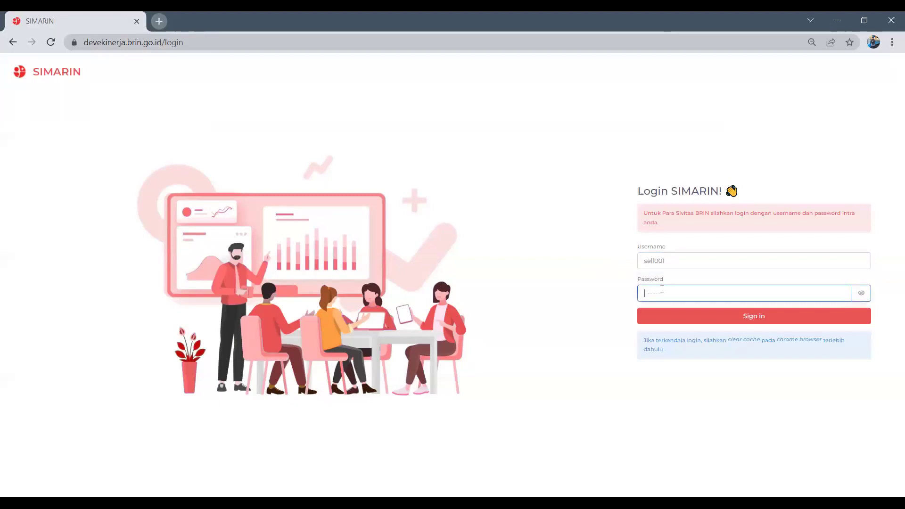
pyautogui.write('•••')
pyautogui.press('Return')
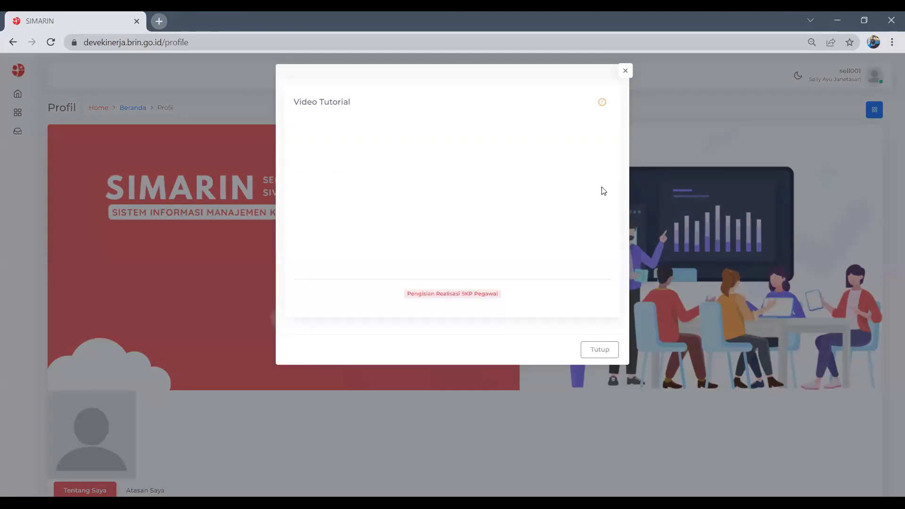
pyautogui.click(602, 349)
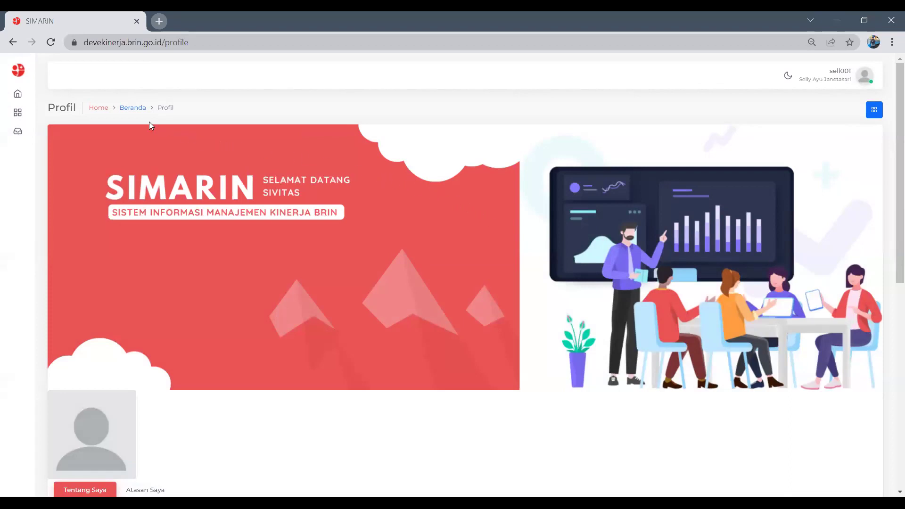
# Step: Open the Pegawai Pelajar list under Kinerja Saya
pyautogui.moveTo(30, 111)
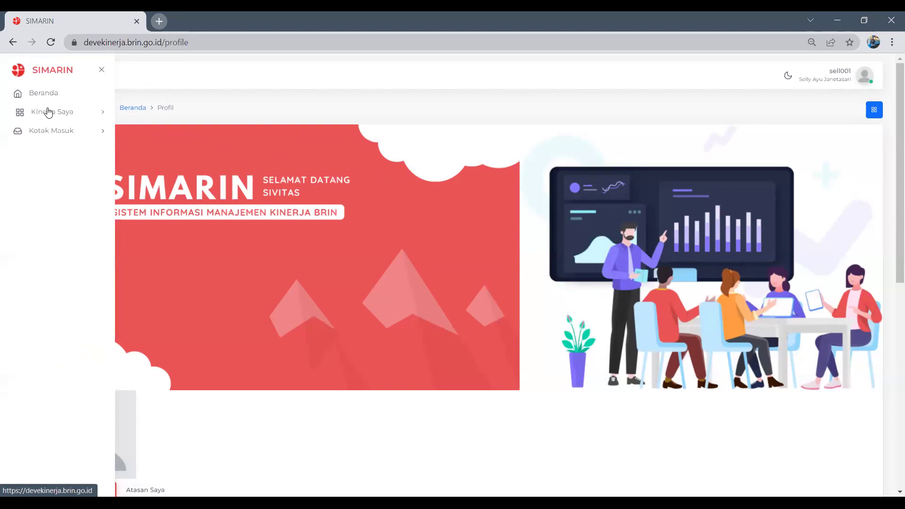
pyautogui.click(48, 115)
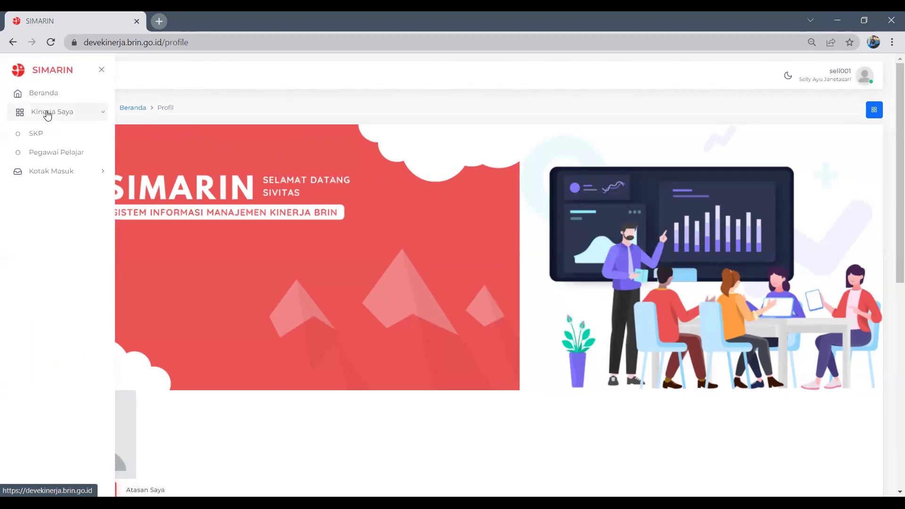
pyautogui.click(70, 154)
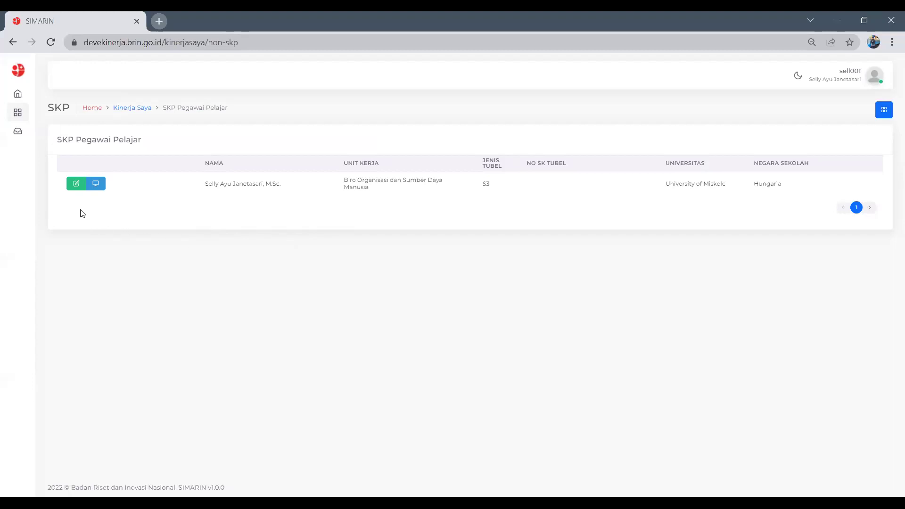
# Step: Open the student employee's Lengkapi Data form and examine its fields from Jenis Tubel down to Tanggal Tamat Belajar
pyautogui.click(77, 185)
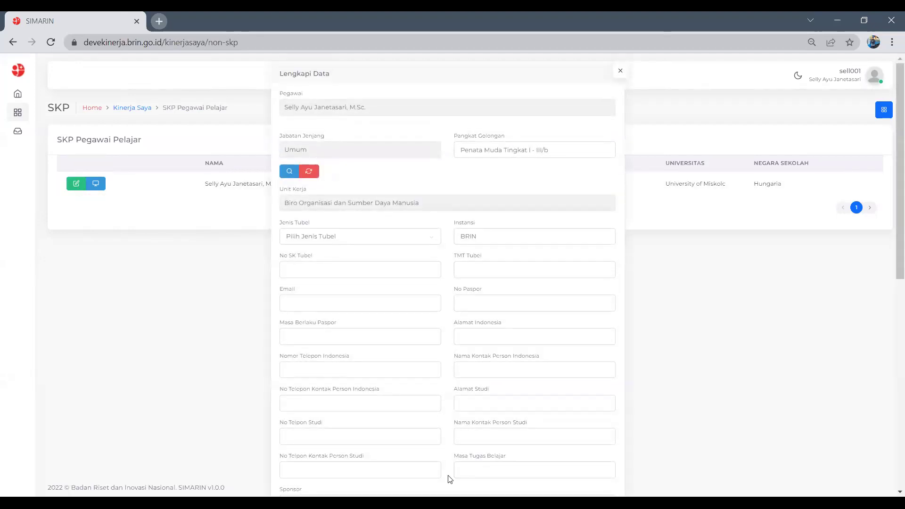
pyautogui.click(786, 350)
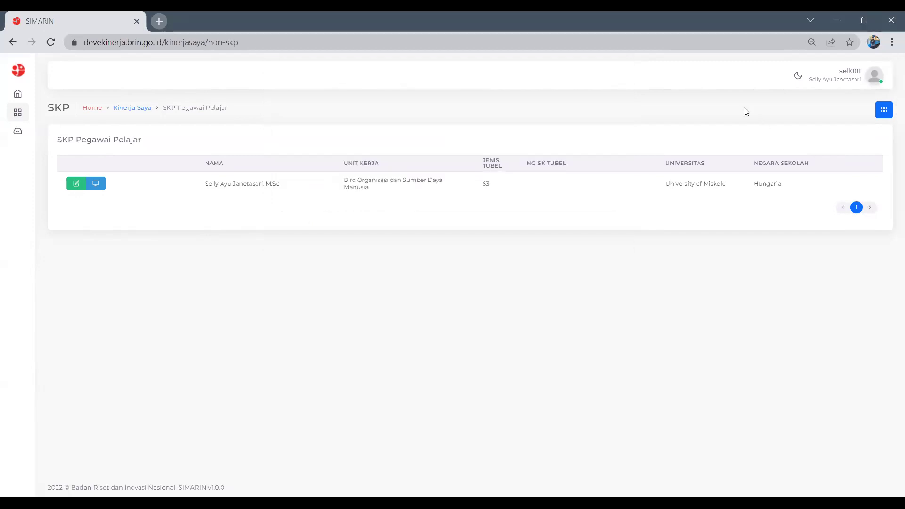
pyautogui.click(75, 184)
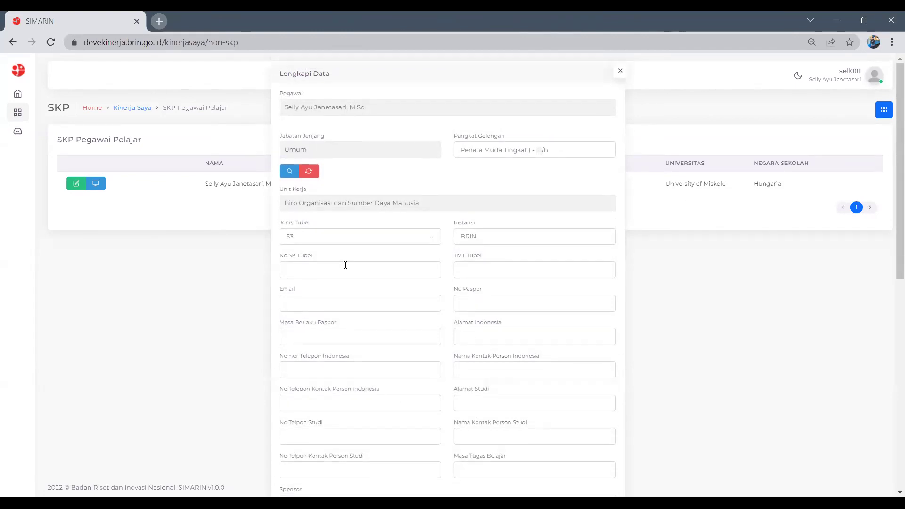
pyautogui.scroll(-1, 346, 265)
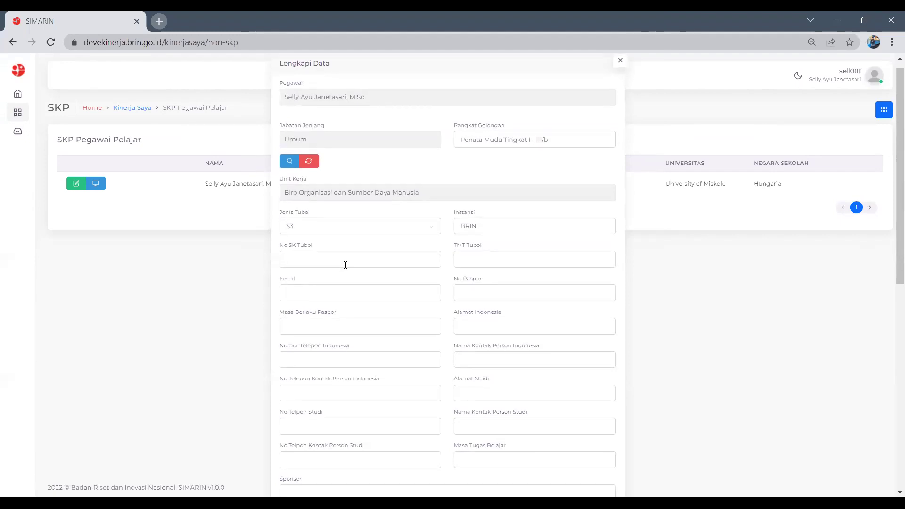
pyautogui.scroll(-3, 345, 265)
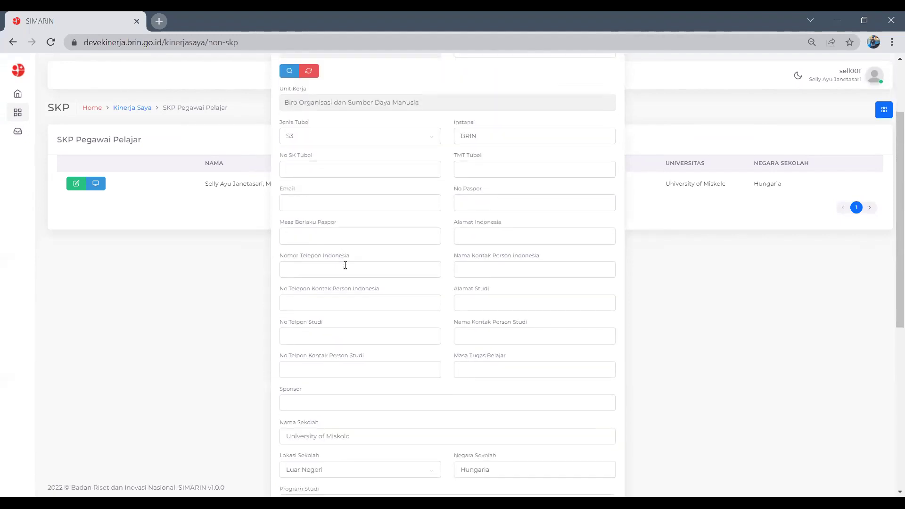
pyautogui.scroll(-5, 345, 265)
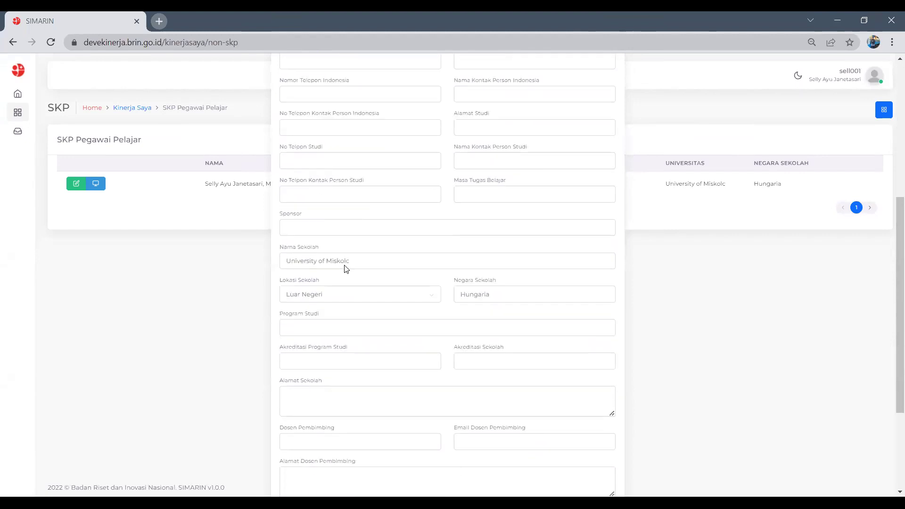
pyautogui.scroll(-5, 345, 265)
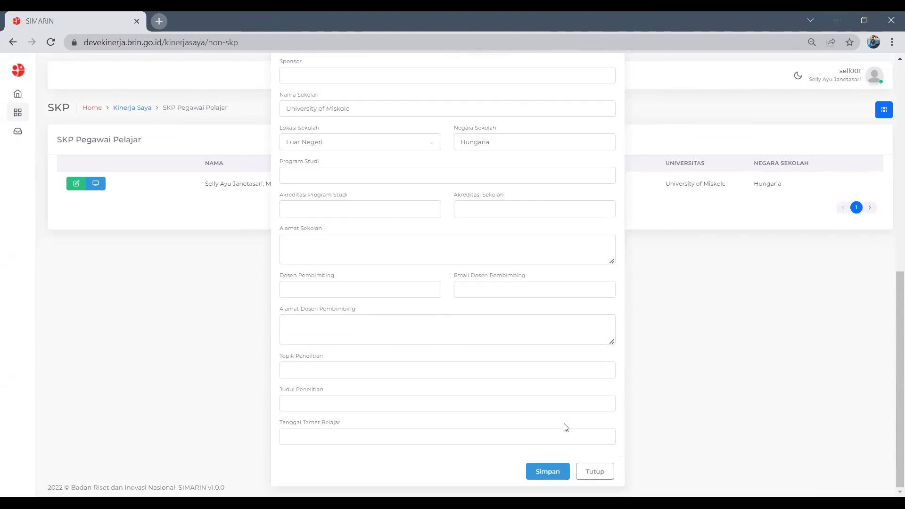
pyautogui.scroll(2, 571, 421)
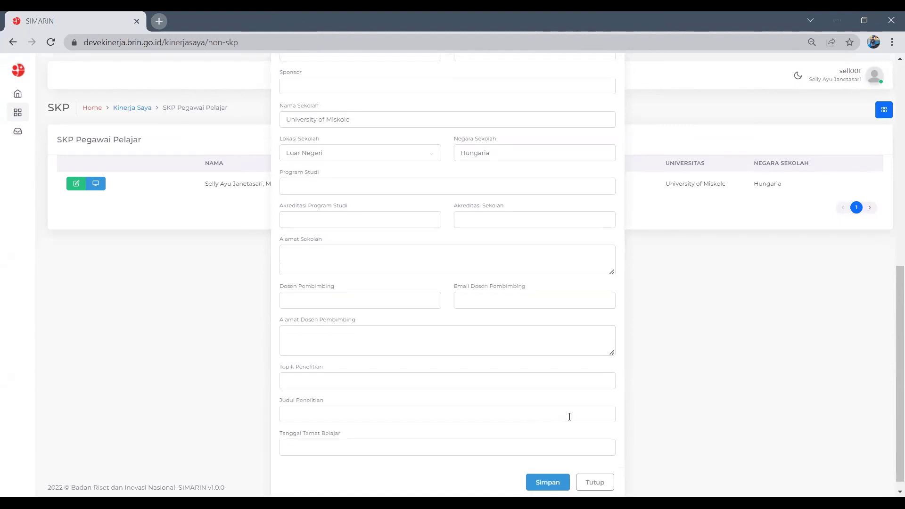
pyautogui.scroll(-2, 570, 421)
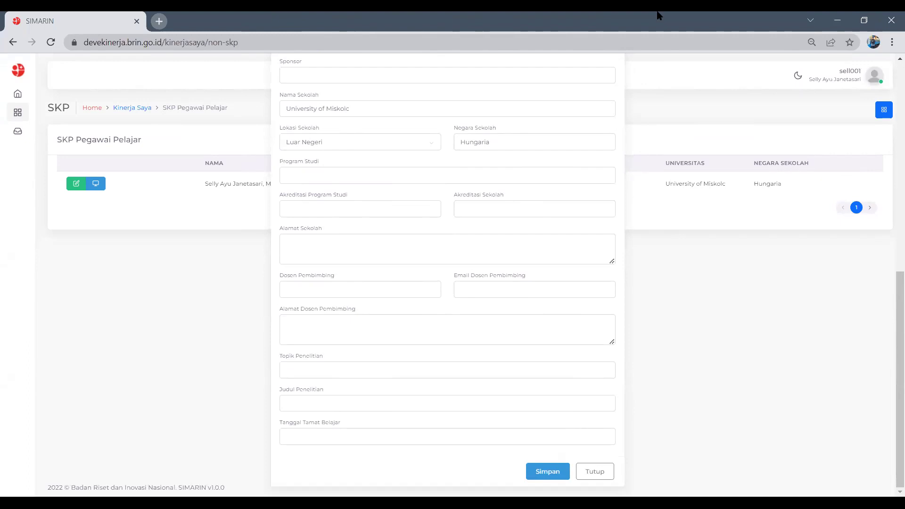
# Step: Recheck the Lengkapi Data form's fields and save it, then open the report creation page for the student employee's record
pyautogui.click(542, 473)
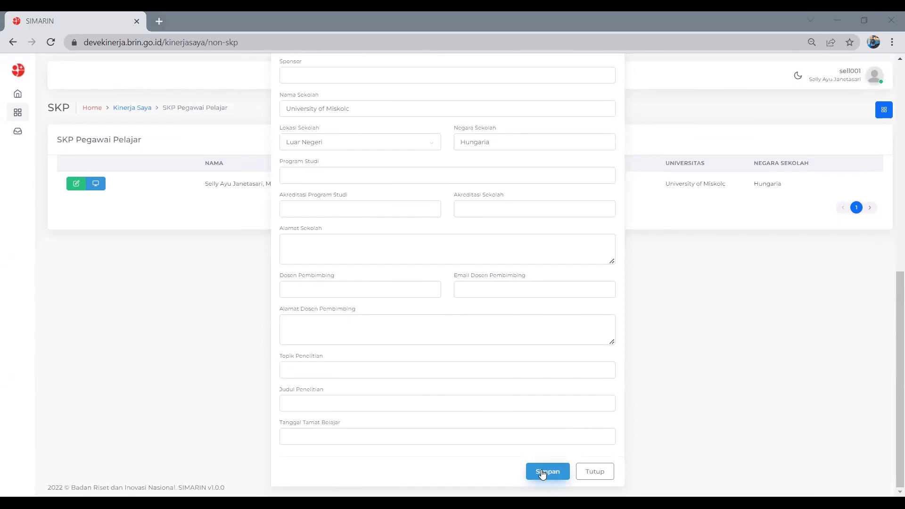
pyautogui.scroll(7, 521, 363)
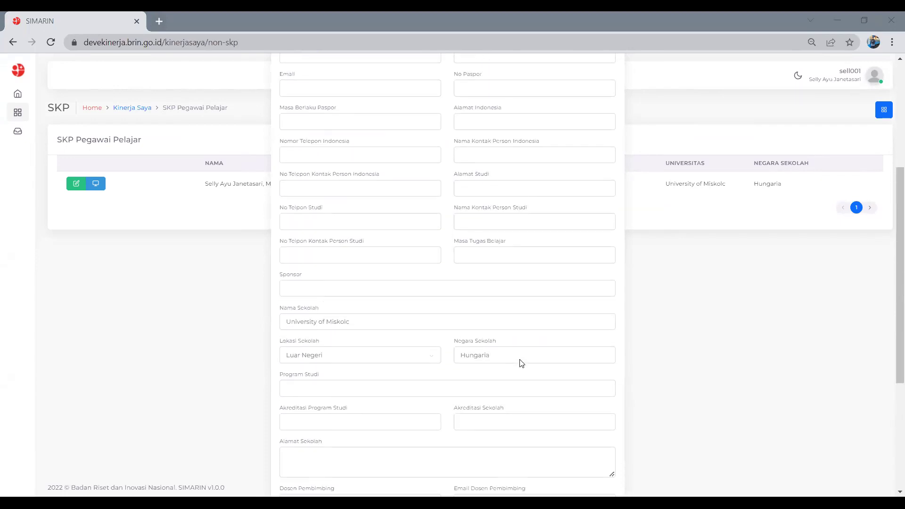
pyautogui.scroll(2, 522, 363)
pyautogui.scroll(-4, 521, 363)
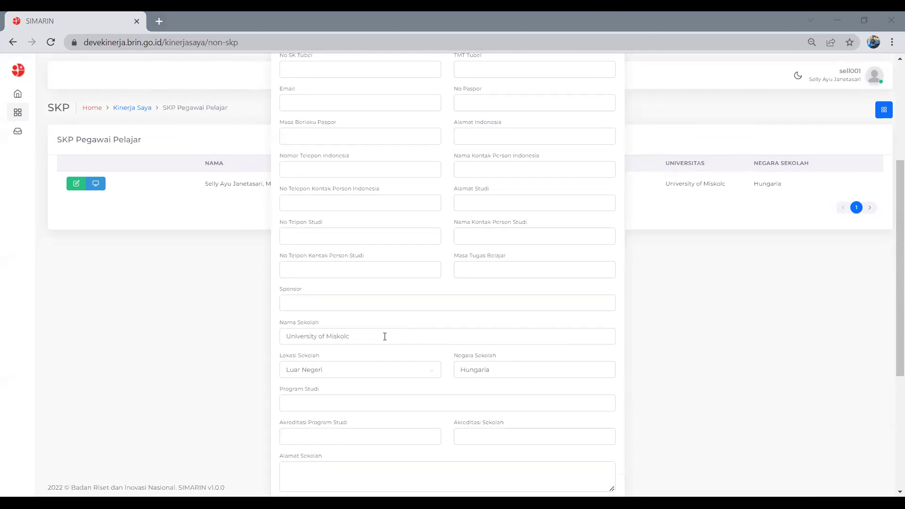
pyautogui.click(385, 336)
pyautogui.scroll(-2, 385, 337)
pyautogui.scroll(5, 385, 337)
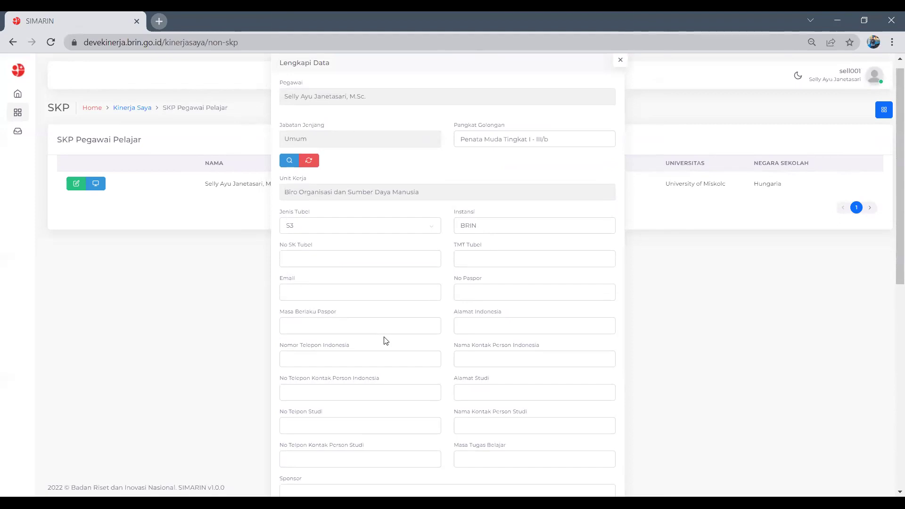
pyautogui.scroll(-8, 384, 340)
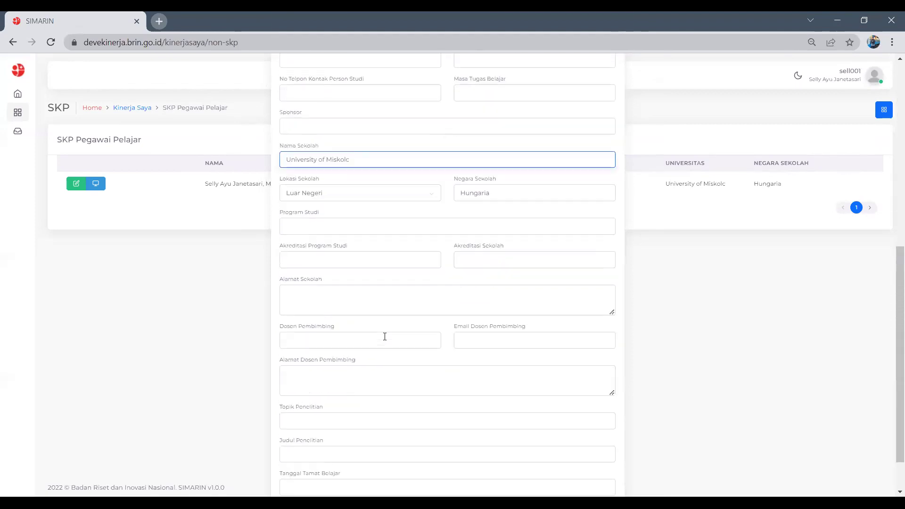
pyautogui.scroll(-1, 423, 350)
pyautogui.click(537, 477)
pyautogui.click(537, 472)
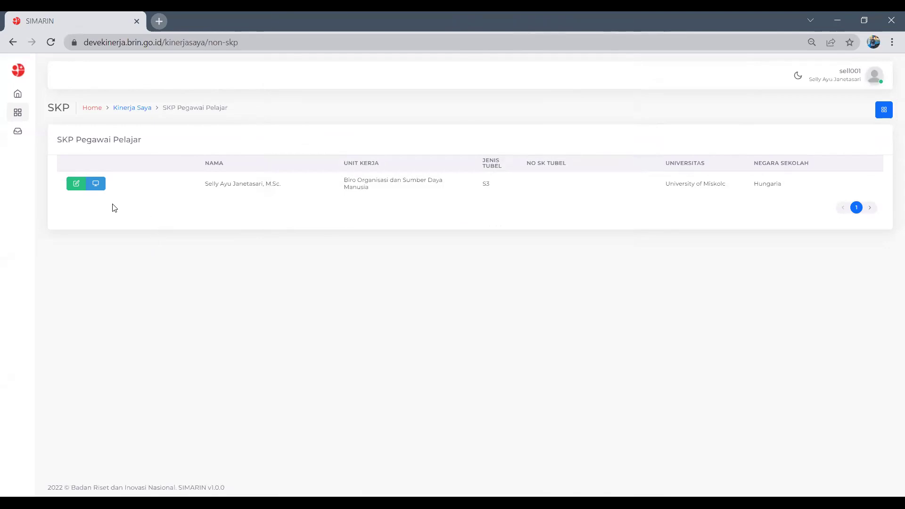
pyautogui.click(96, 185)
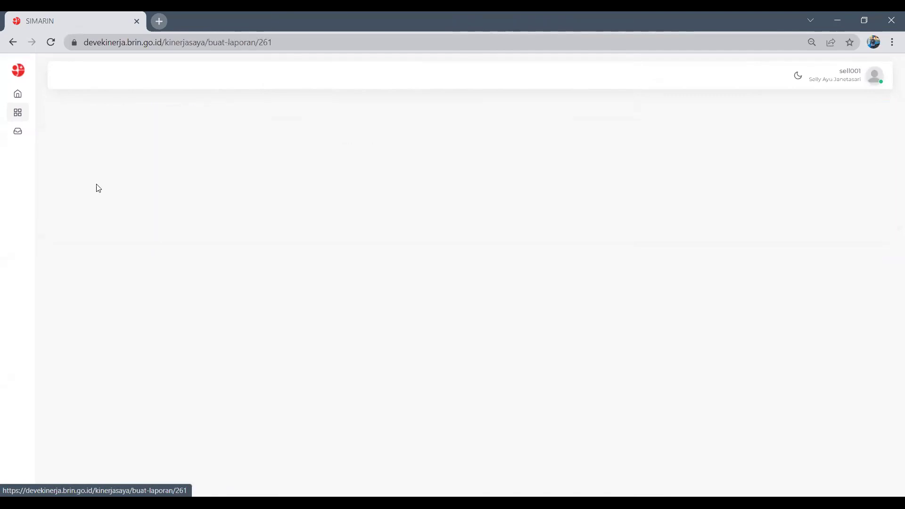
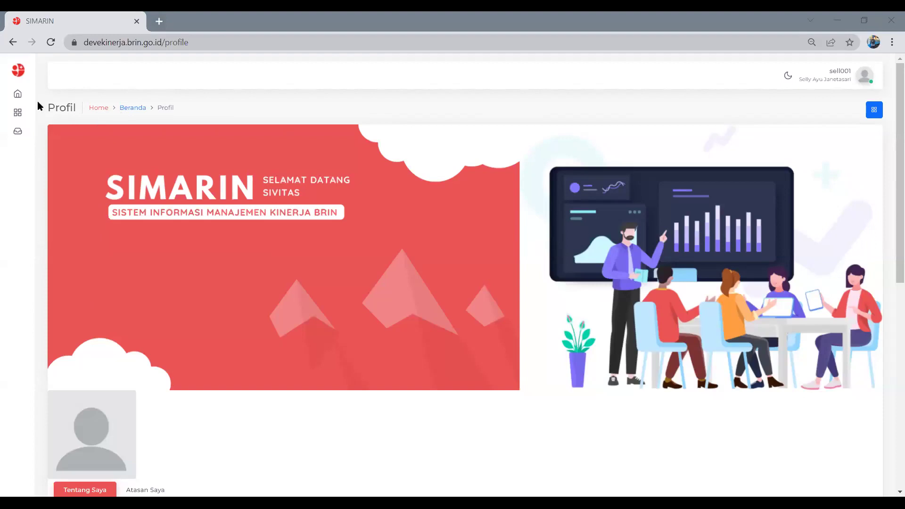
# Step: Return to the Pegawai Pelajar list under Kinerja Saya and reopen the employee's Lengkapi Data form
pyautogui.moveTo(28, 107)
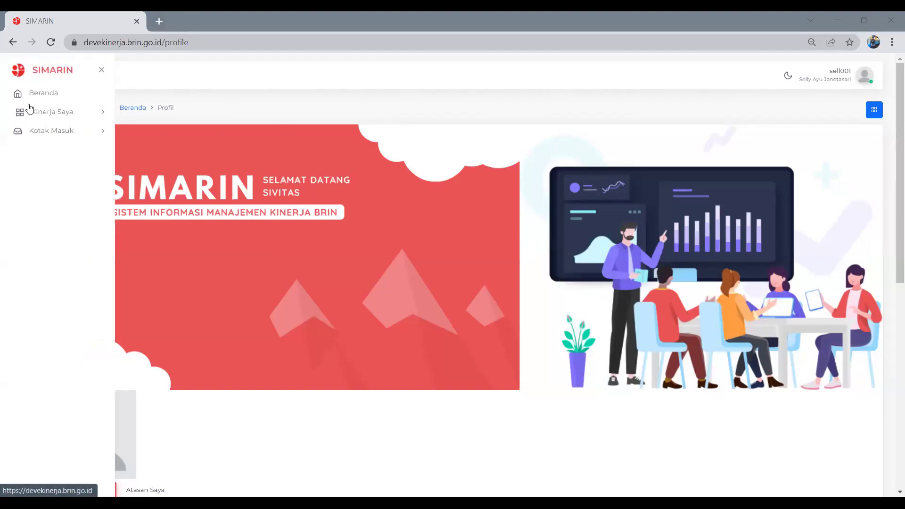
pyautogui.click(32, 116)
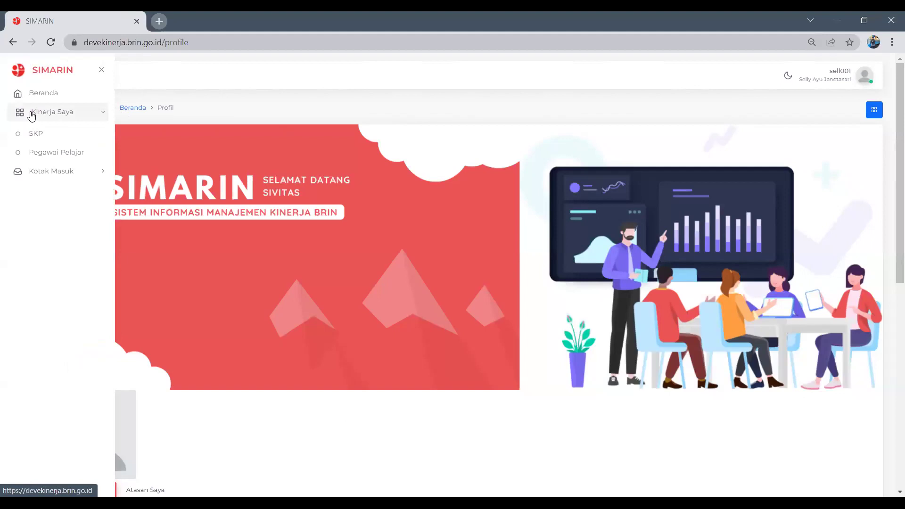
pyautogui.click(59, 155)
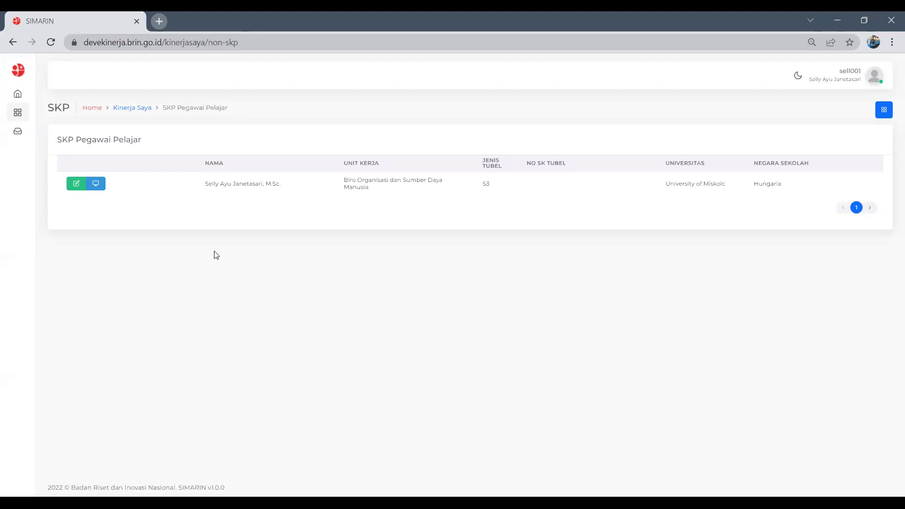
pyautogui.click(76, 185)
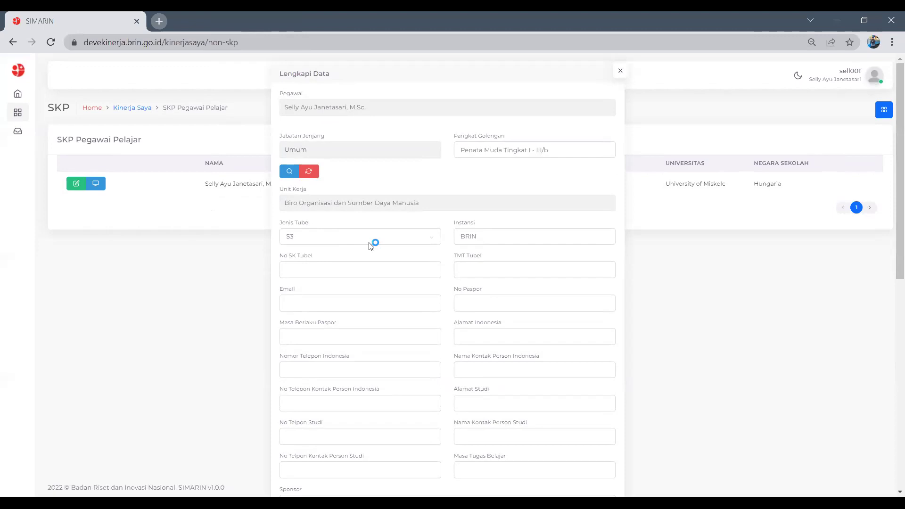
# Step: Examine the Lengkapi Data form's fields from the Pegawai details down to Tanggal Tamat Belajar
pyautogui.scroll(-1, 393, 276)
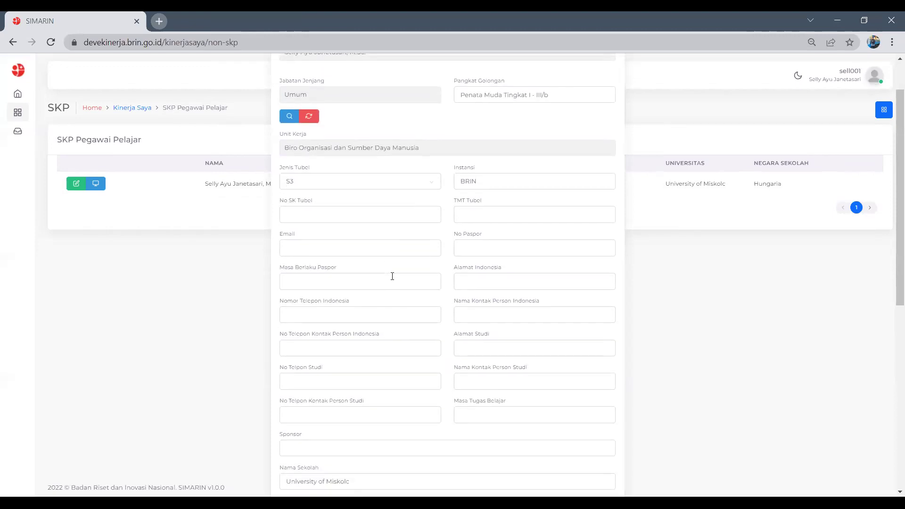
pyautogui.scroll(1, 392, 278)
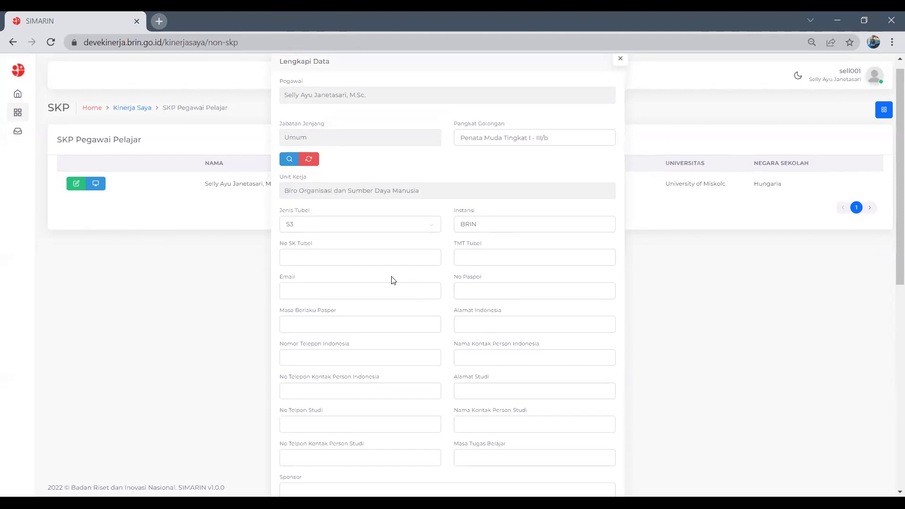
pyautogui.scroll(-1, 393, 280)
pyautogui.scroll(-2, 393, 276)
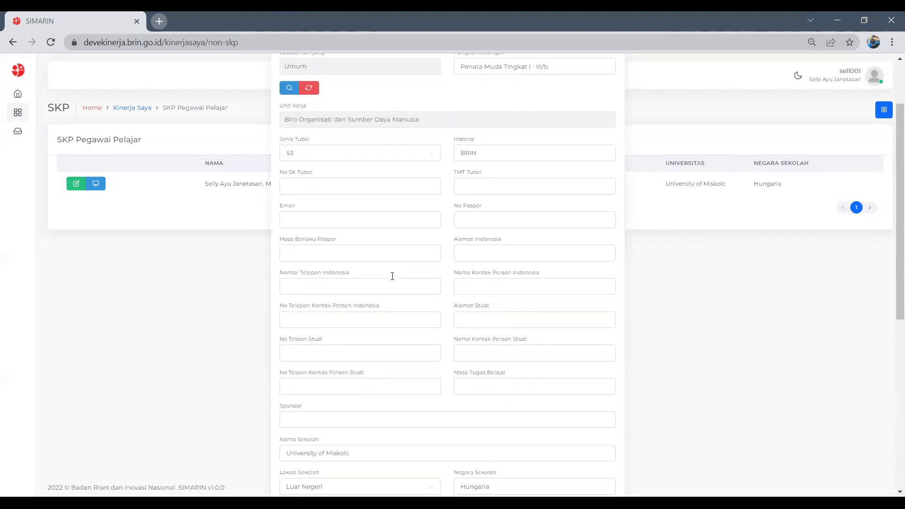
pyautogui.scroll(-6, 392, 276)
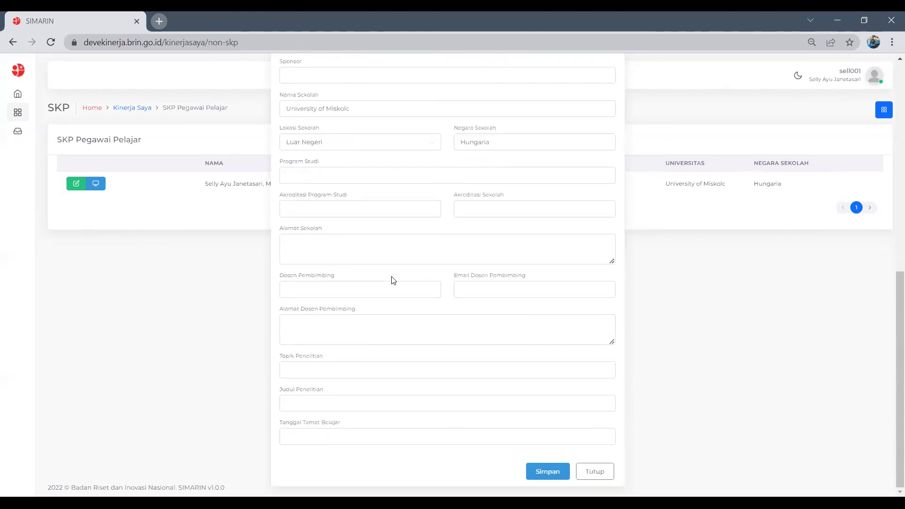
pyautogui.rightClick(392, 280)
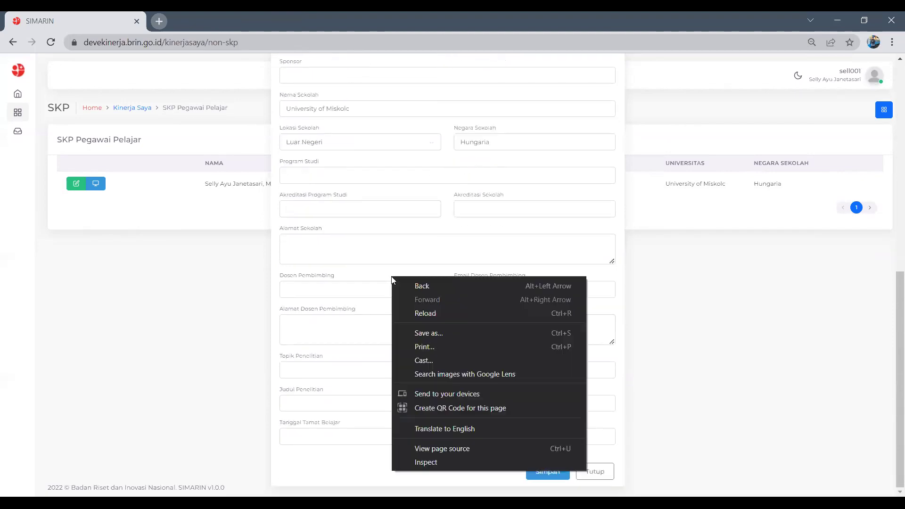
pyautogui.click(411, 231)
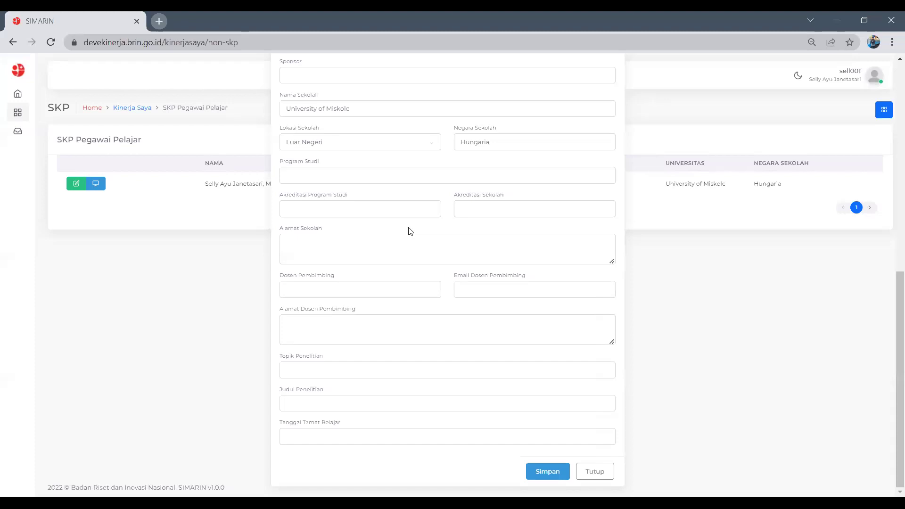
pyautogui.scroll(7, 410, 231)
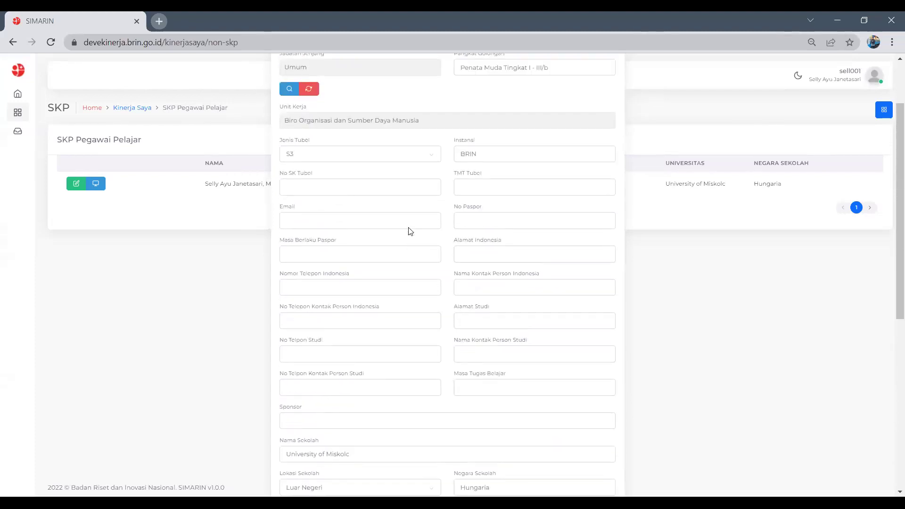
pyautogui.scroll(1, 410, 228)
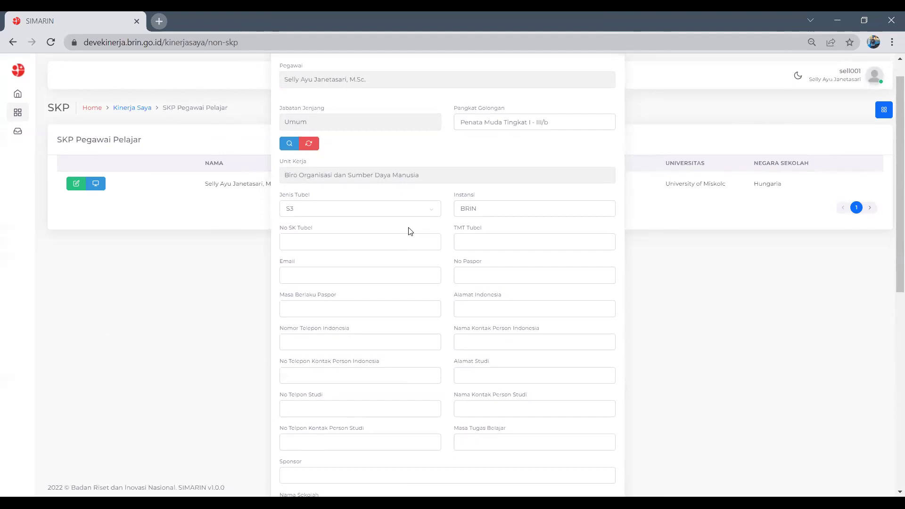
pyautogui.scroll(1, 411, 231)
pyautogui.scroll(-3, 409, 231)
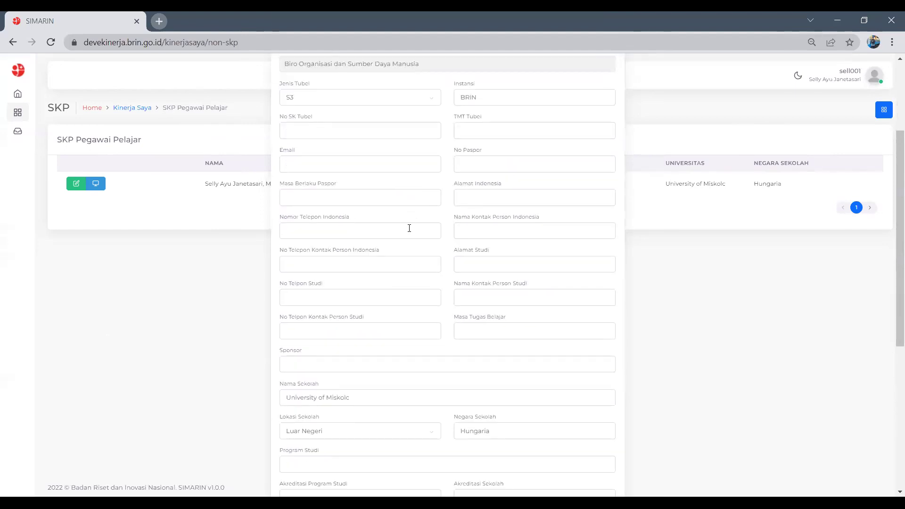
pyautogui.scroll(-3, 410, 228)
pyautogui.scroll(6, 411, 231)
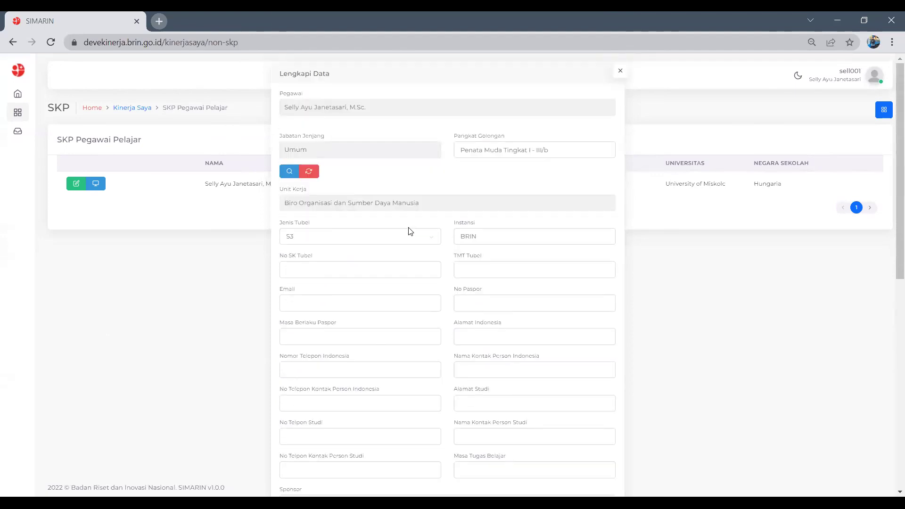
pyautogui.scroll(-7, 409, 232)
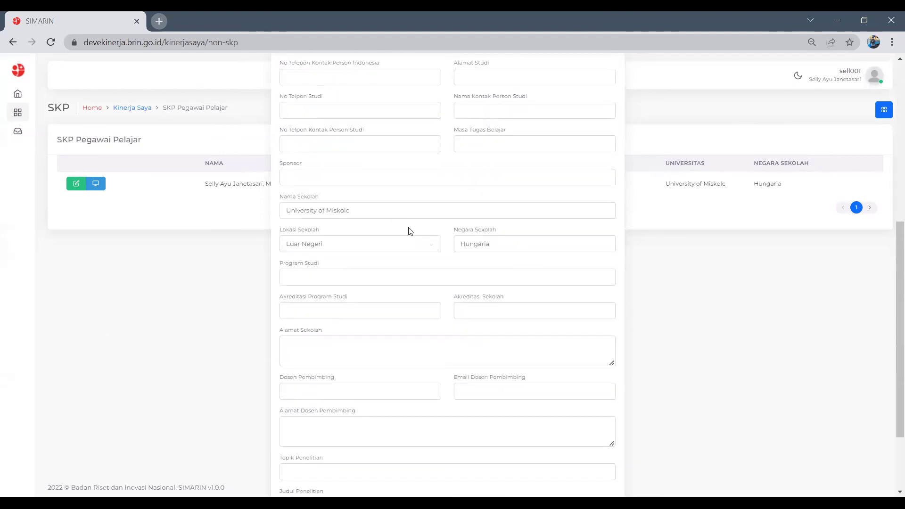
pyautogui.scroll(-1, 411, 231)
pyautogui.scroll(1, 410, 231)
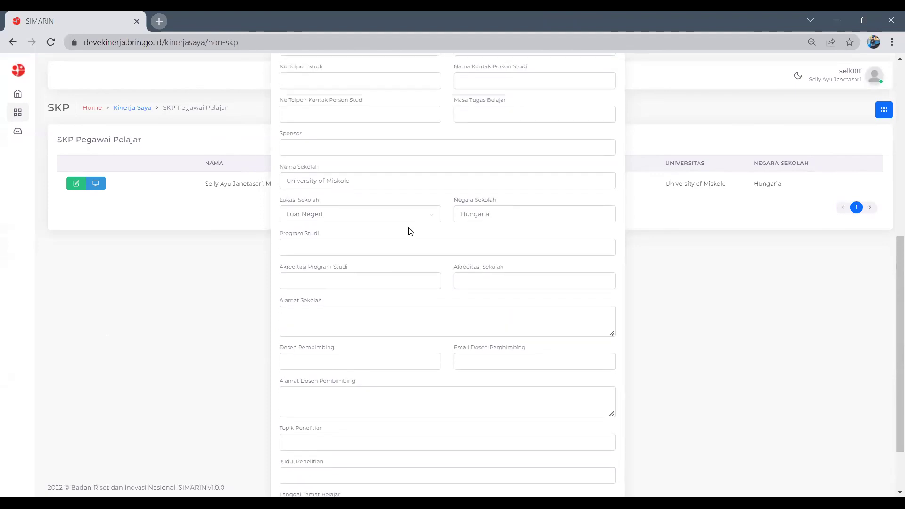
pyautogui.scroll(1, 360, 179)
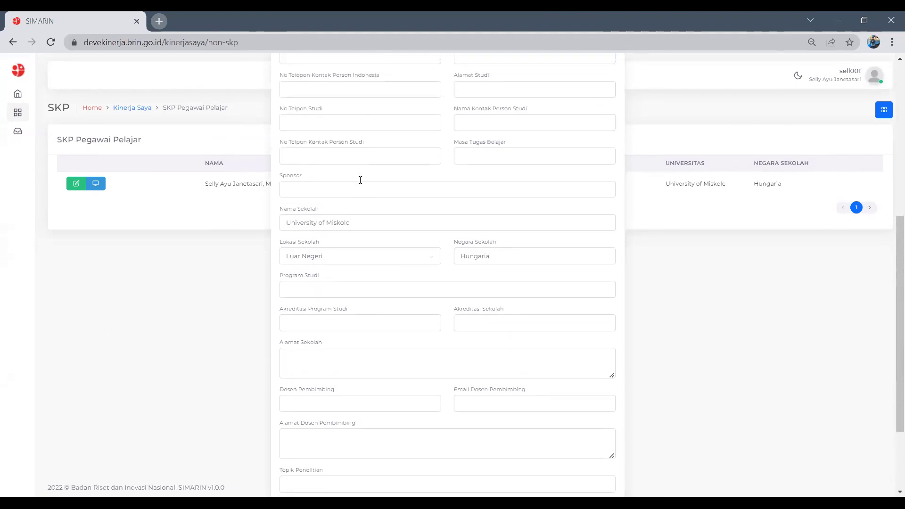
# Step: Check the Nama Sekolah entry in the Lengkapi Data form and save the form
pyautogui.click(361, 225)
pyautogui.moveTo(361, 224); pyautogui.dragTo(286, 223)
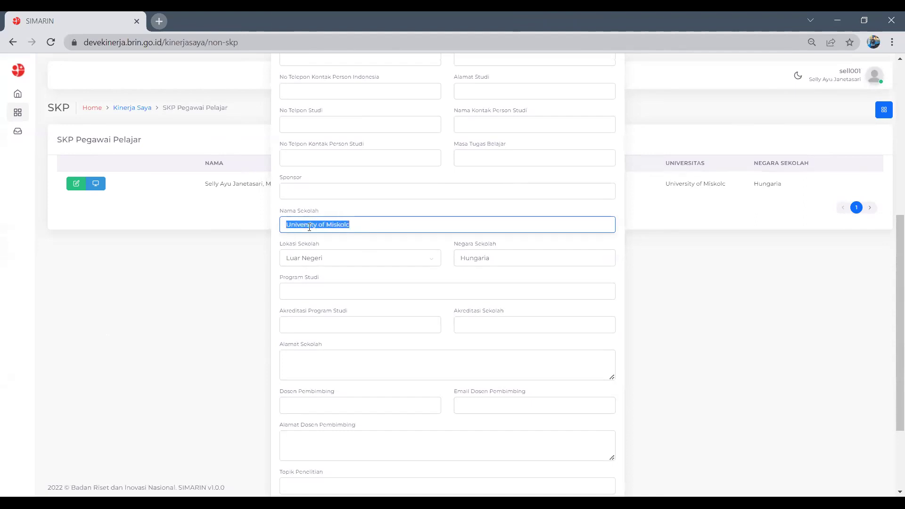
pyautogui.scroll(-3, 410, 236)
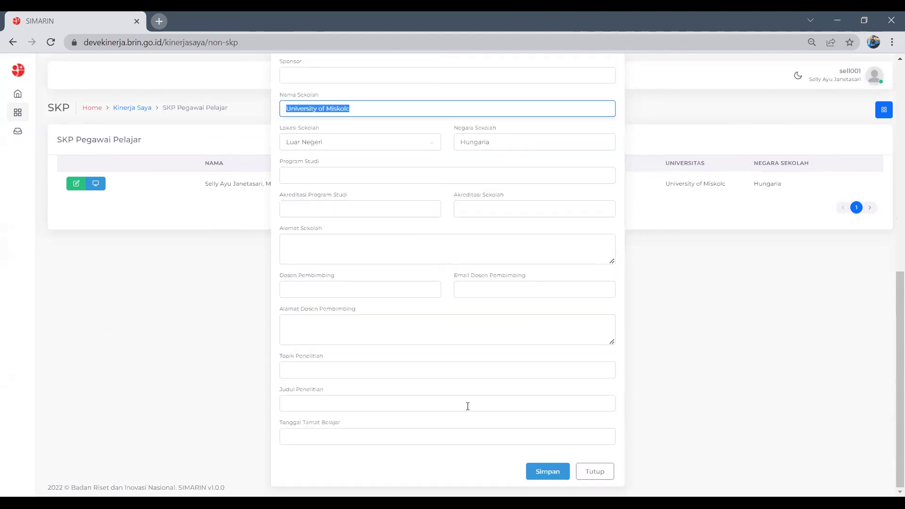
pyautogui.click(466, 469)
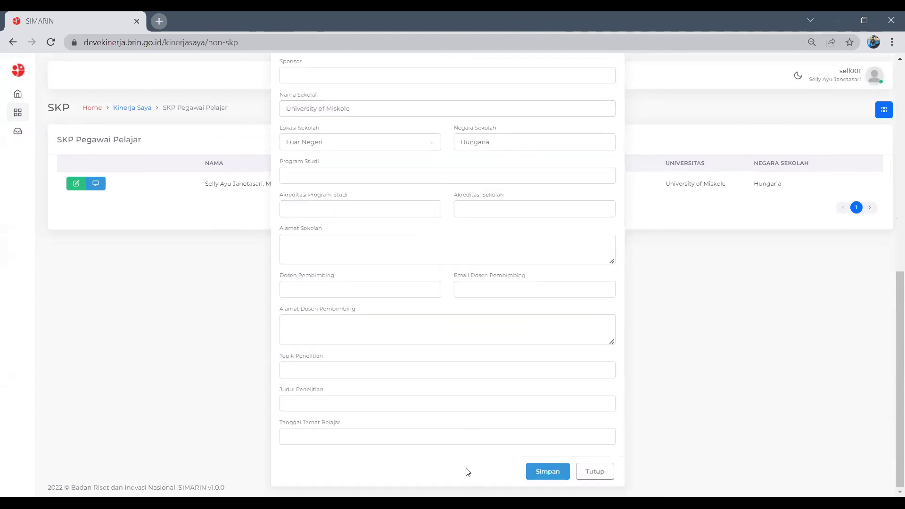
pyautogui.click(543, 473)
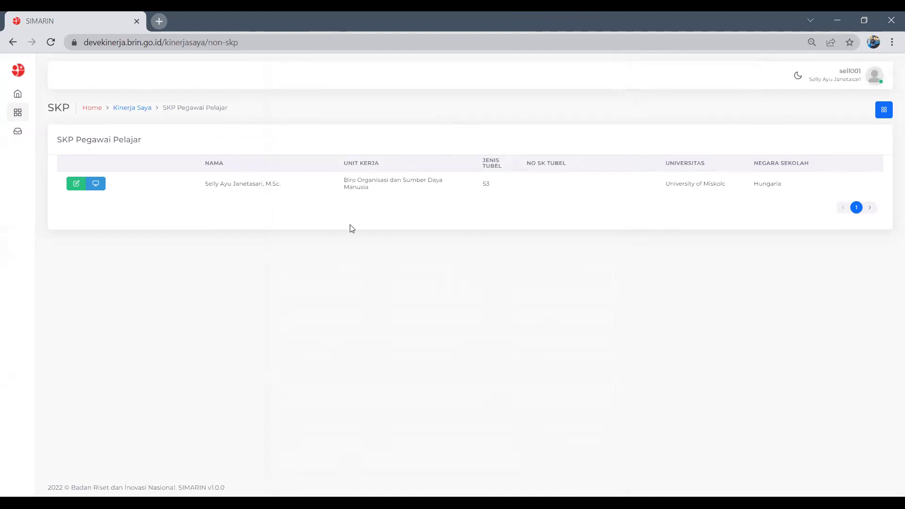
# Step: Open the Buat Laporan form from the student employee's record and check its Periode Laporan options
pyautogui.click(95, 184)
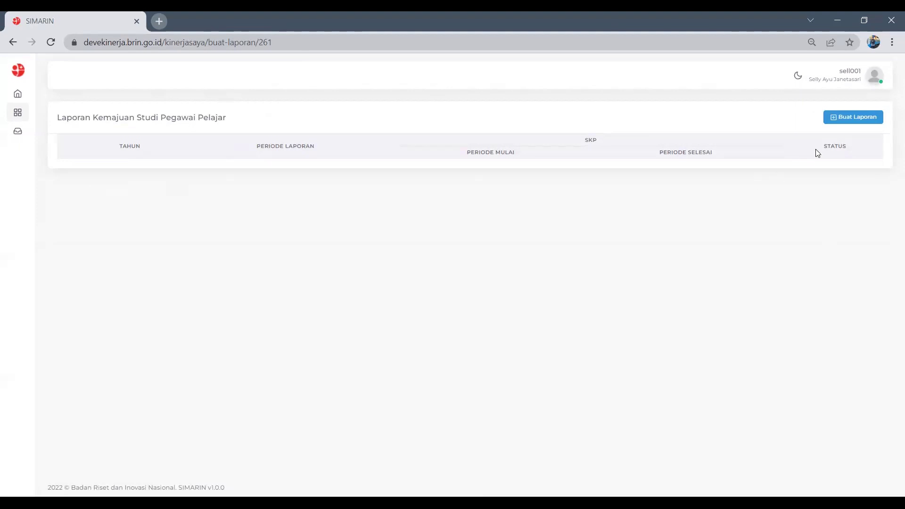
pyautogui.click(848, 122)
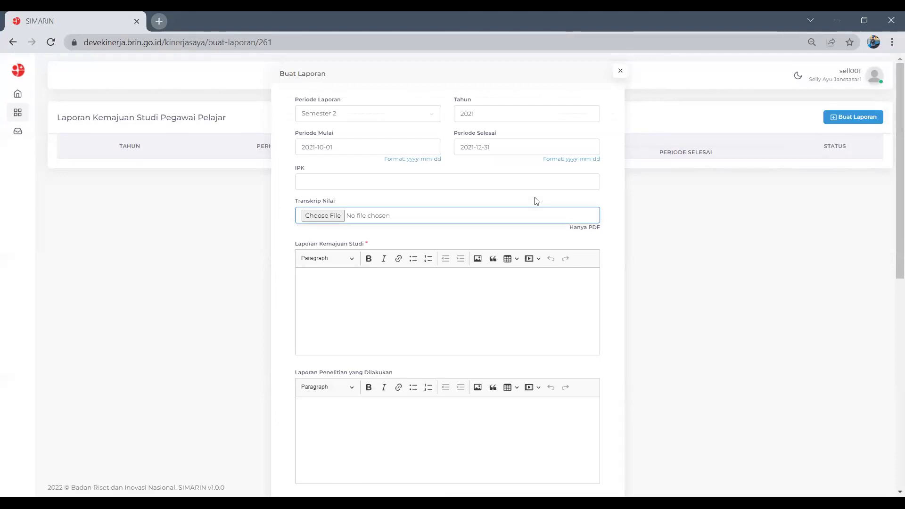
pyautogui.click(428, 116)
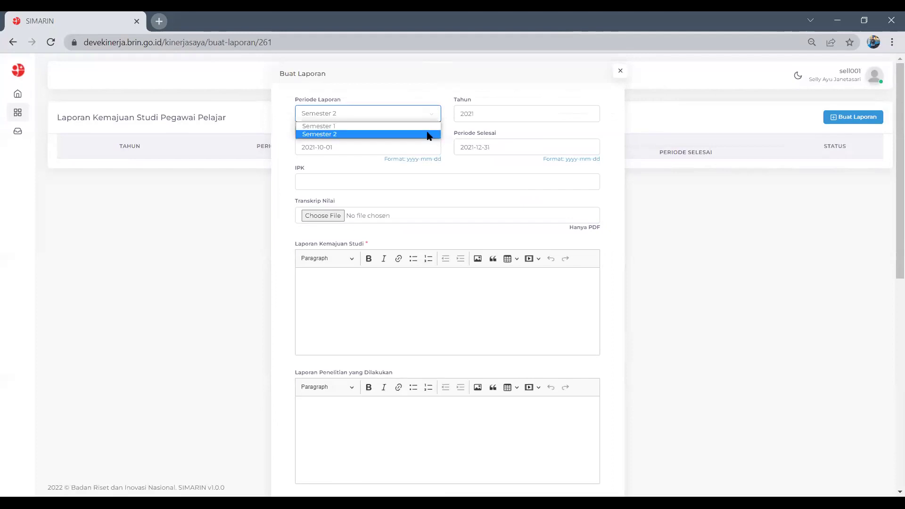
pyautogui.click(447, 89)
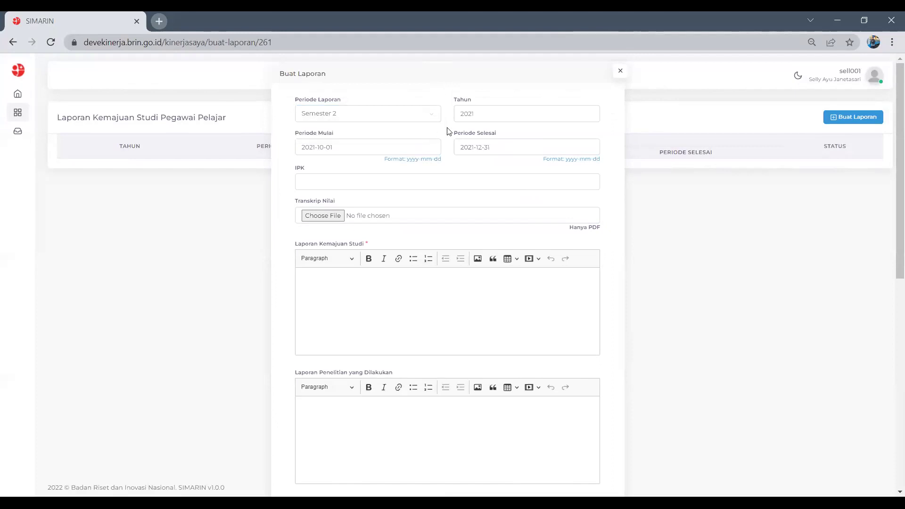
# Step: Examine the Buat Laporan form's fields from IPK down to Hambatan / Masalah yang dihadapi and Saran Perbaikan
pyautogui.click(416, 188)
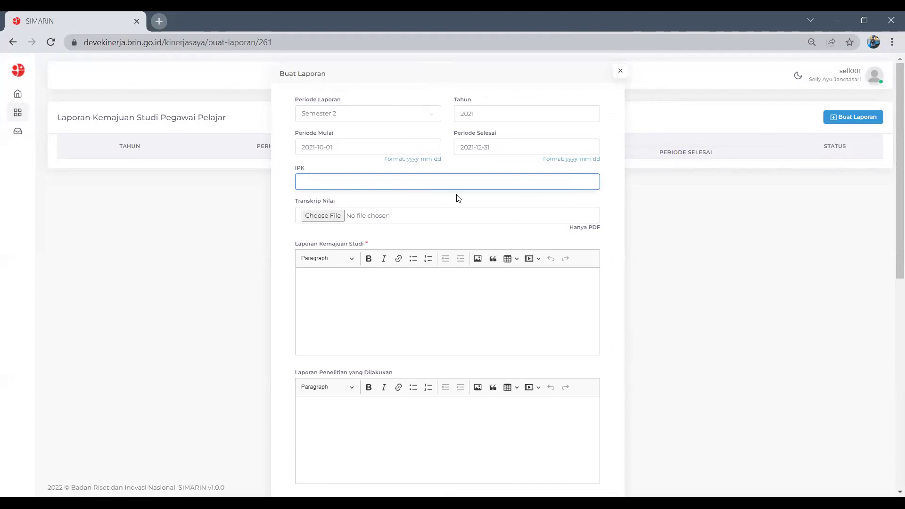
pyautogui.scroll(-1, 458, 198)
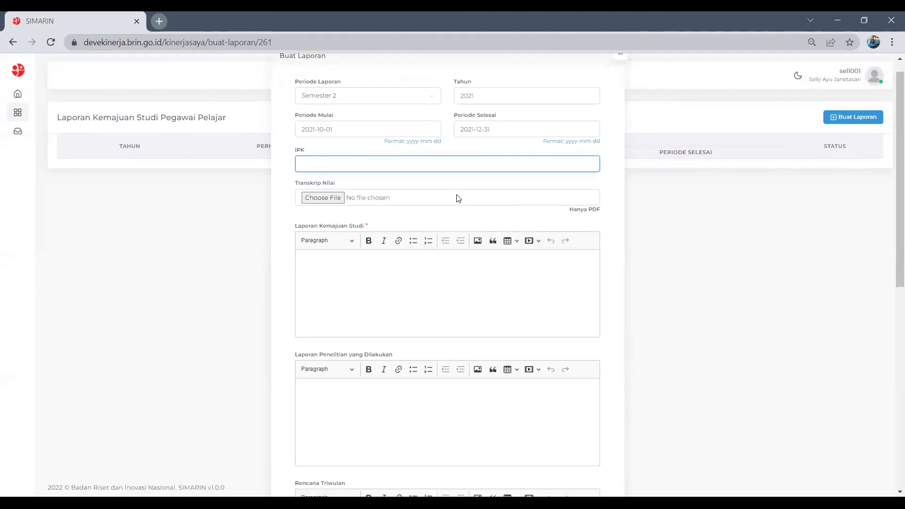
pyautogui.scroll(-7, 458, 198)
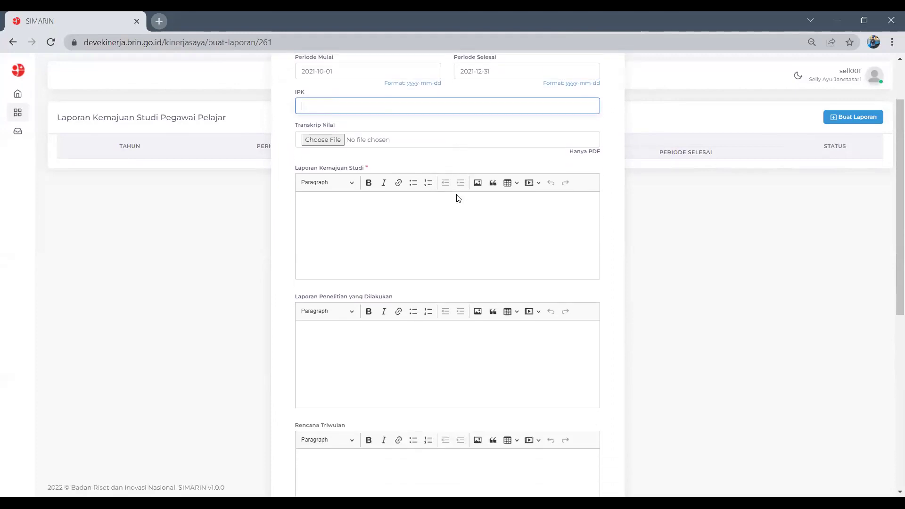
pyautogui.scroll(-2, 458, 196)
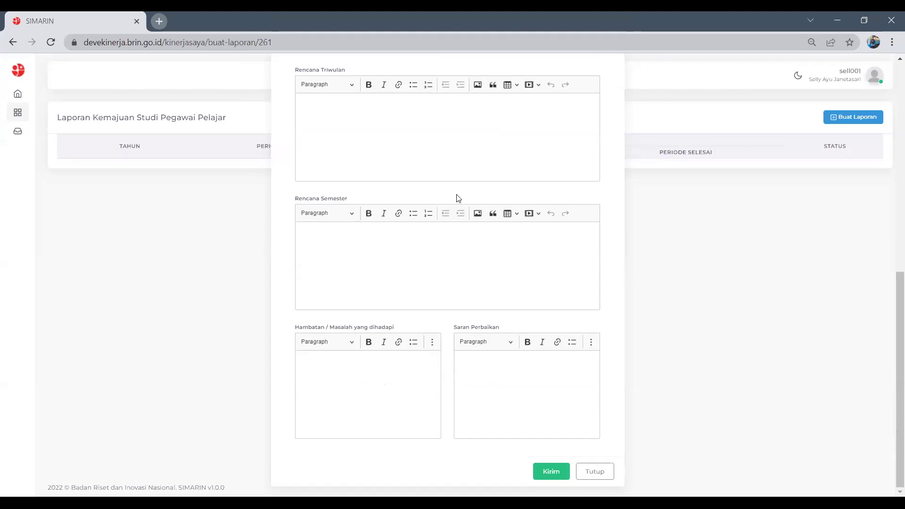
pyautogui.scroll(10, 458, 198)
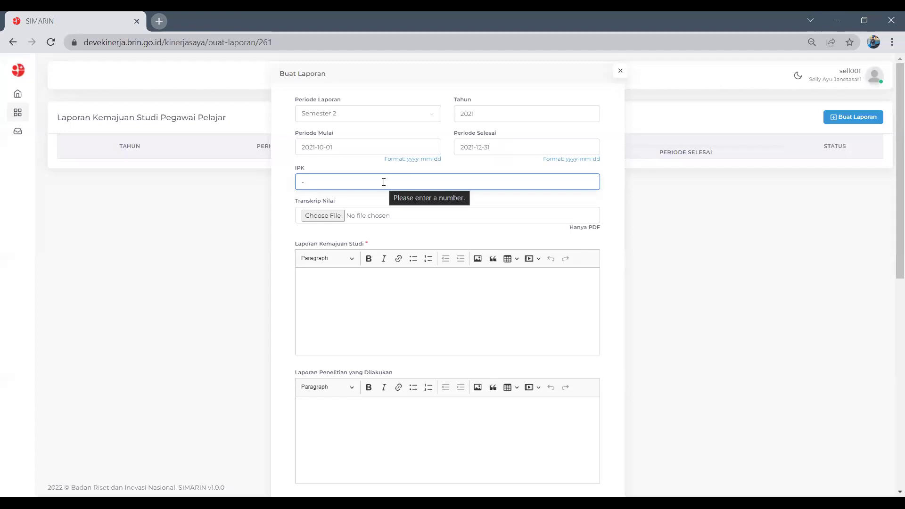
# Step: Set the IPK in the Buat Laporan form to 3.95
pyautogui.press('BackSpace')
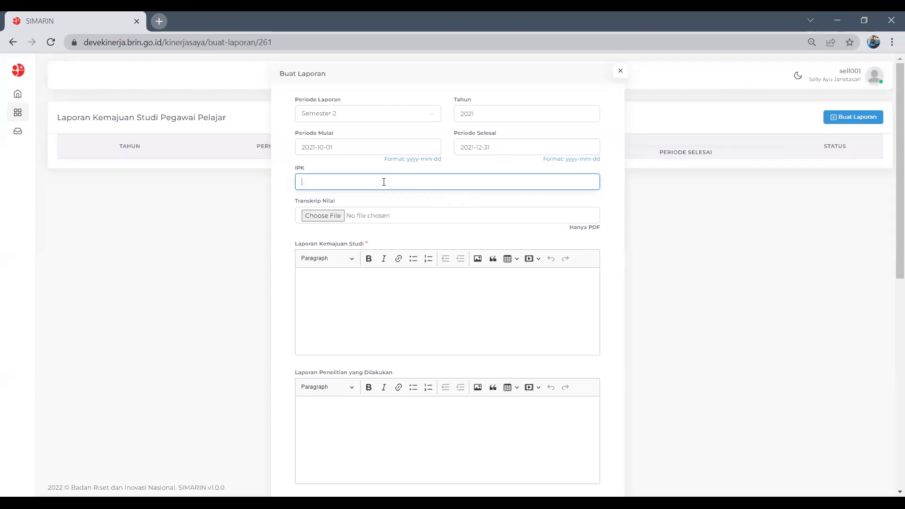
pyautogui.click(402, 201)
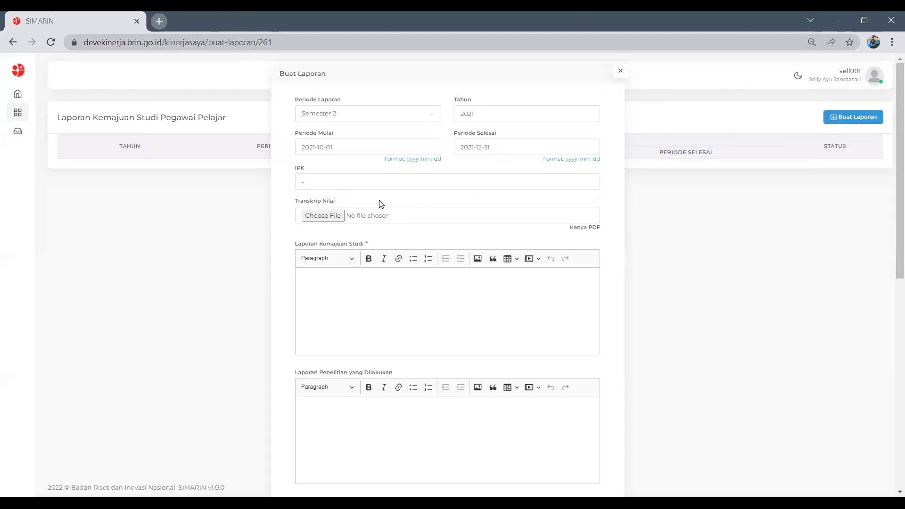
pyautogui.click(355, 185)
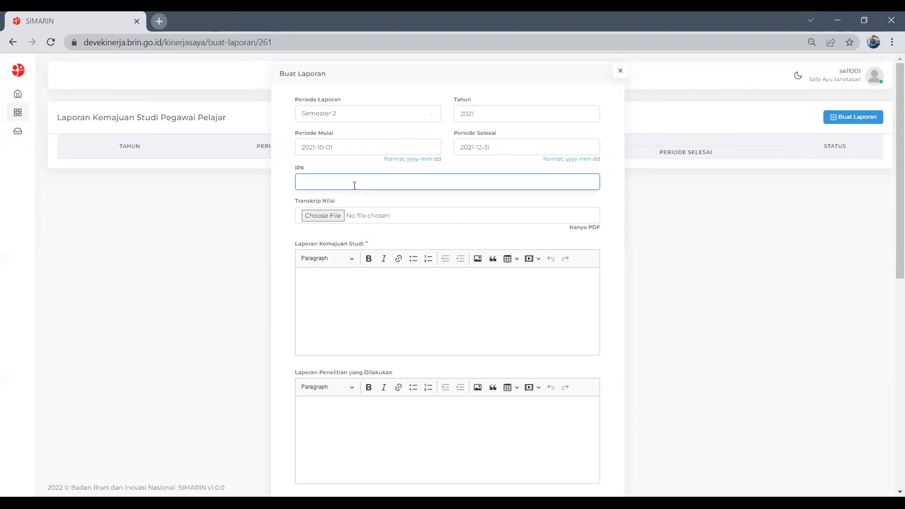
pyautogui.write('3.95')
# Step: Attach the Transkip Nilai PDF from the Desktop folder as the report's Transkrip Nilai
pyautogui.click(335, 220)
pyautogui.scroll(-5, 276, 199)
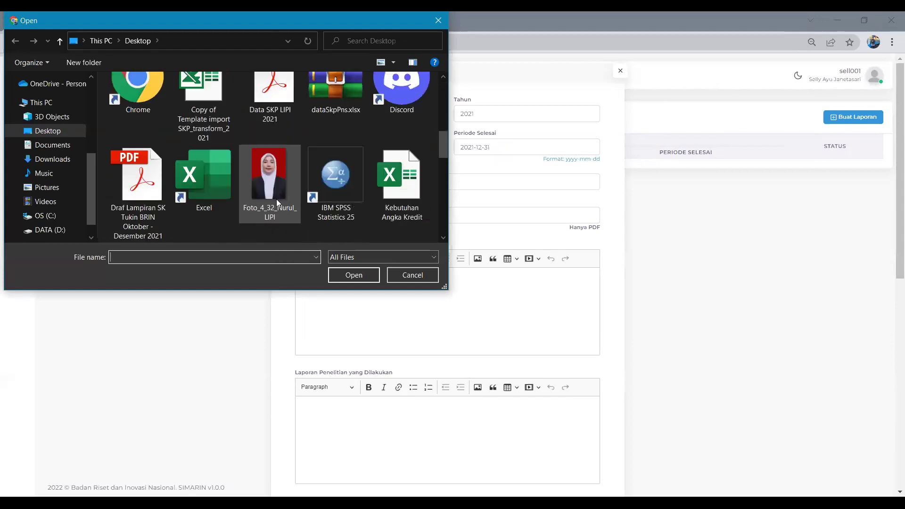
pyautogui.scroll(-3, 277, 199)
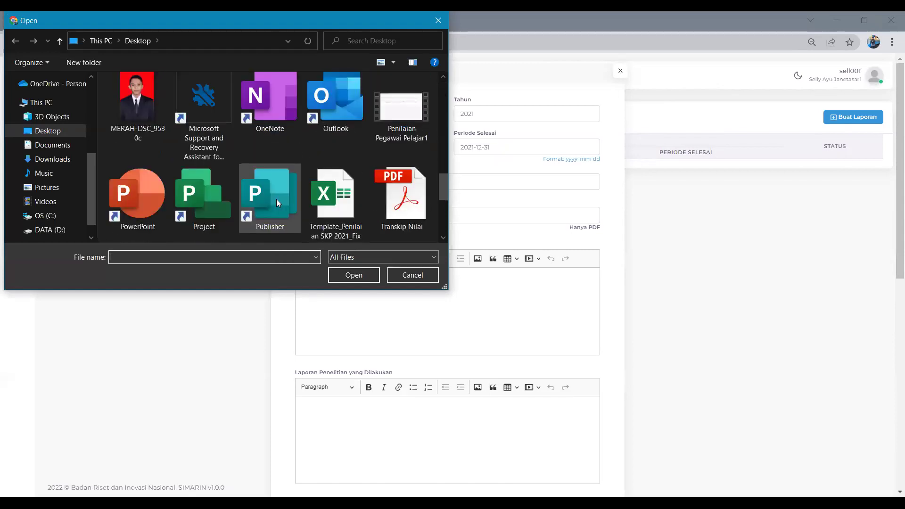
pyautogui.click(390, 206)
pyautogui.doubleClick(389, 207)
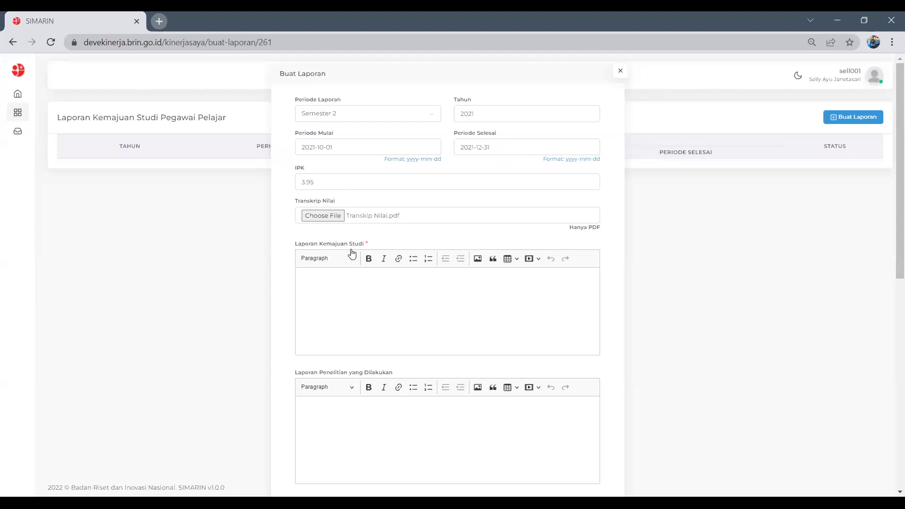
# Step: Fill Laporan Kemajuan Studi with "Saat ini saya sedang menunggu hasil reviu atas Riset Desain yang sedang saya ajukan untuk disertasi."
pyautogui.scroll(-1, 364, 304)
pyautogui.scroll(-1, 364, 304)
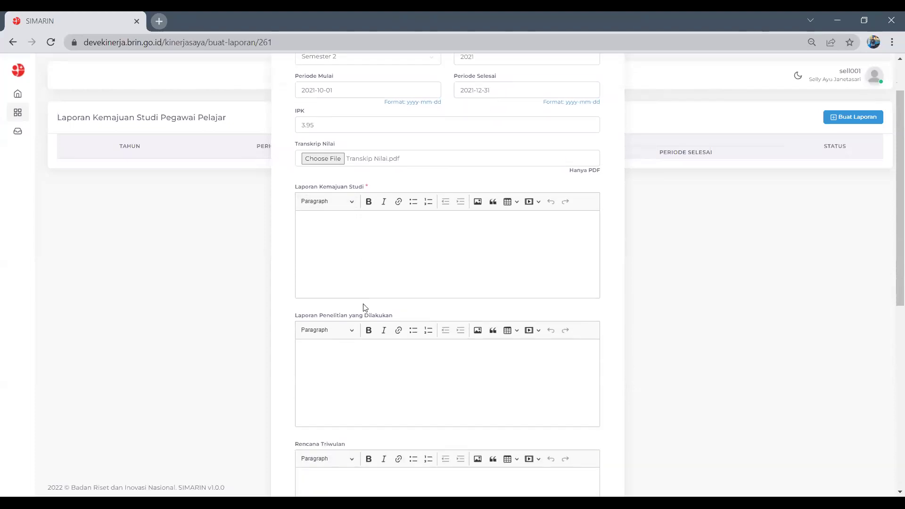
pyautogui.click(385, 264)
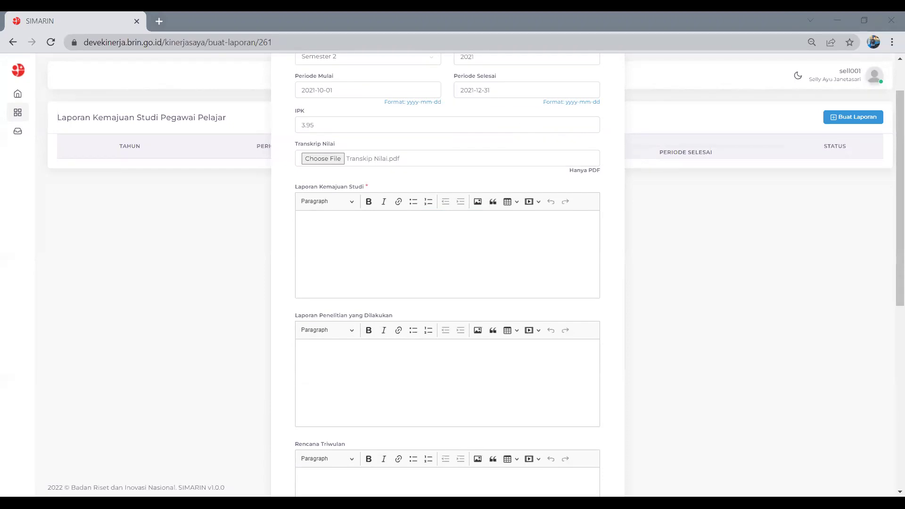
pyautogui.hotkey('alt', 'Tab')
pyautogui.write('Saat ini saya sedang menunggu hasil reviu atas Riset Desain yang sedang saya ajukan untuk disertasi.')
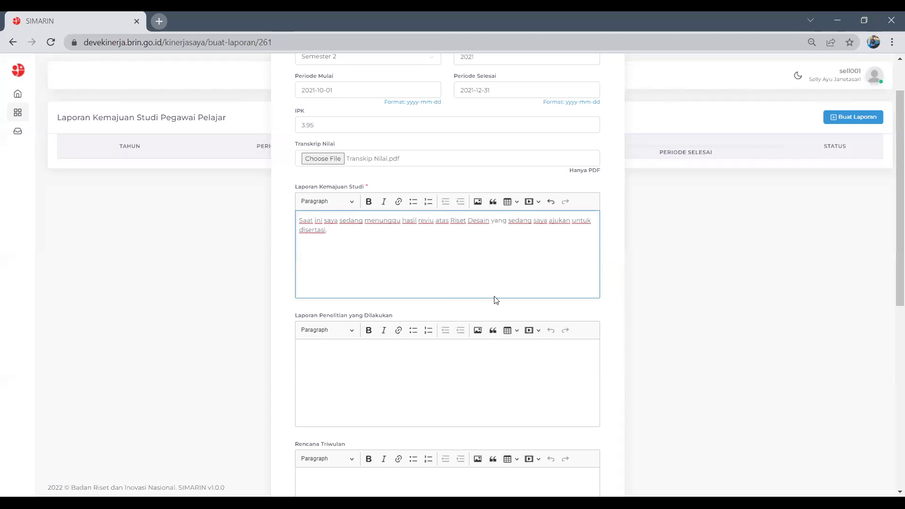
# Step: Fill Laporan Penelitian yang Dilakukan with "Pendekatan politik dan pemerintahan tentang pengendalian Banjir di beberapa wilayah di Indonesia."
pyautogui.click(483, 375)
pyautogui.scroll(-2, 483, 374)
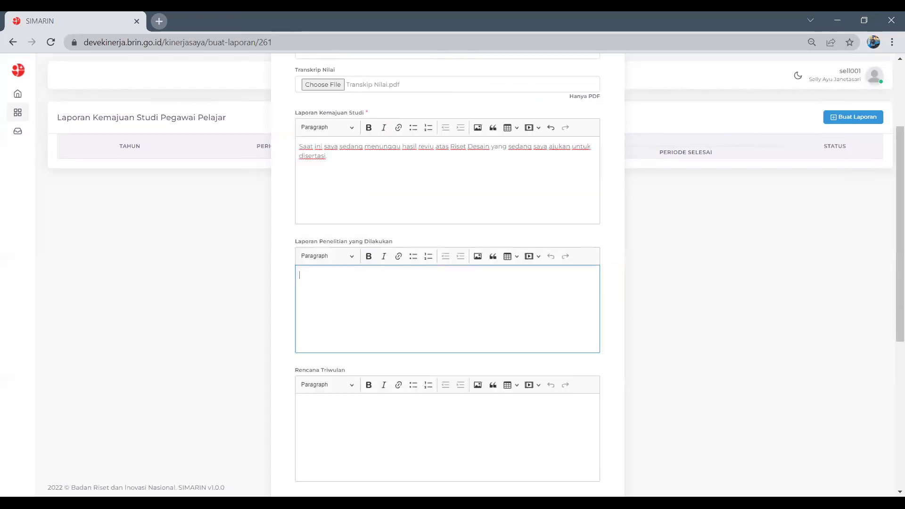
pyautogui.hotkey('alt', 'Tab')
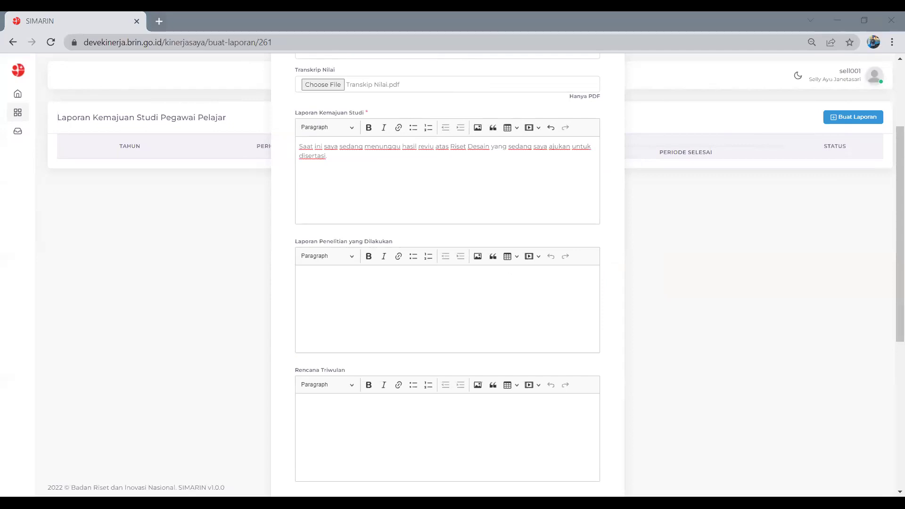
pyautogui.click(392, 287)
pyautogui.write('Pendekatan politik dan pemerintahan tentang pengendalian Banjir di beberapa wilayah di Indonesia.')
# Step: Fill Rencana Triwulan with "Melakukan Desk Research dan persiapan penelitian lapangan", with single spaces between the words
pyautogui.scroll(-3, 392, 287)
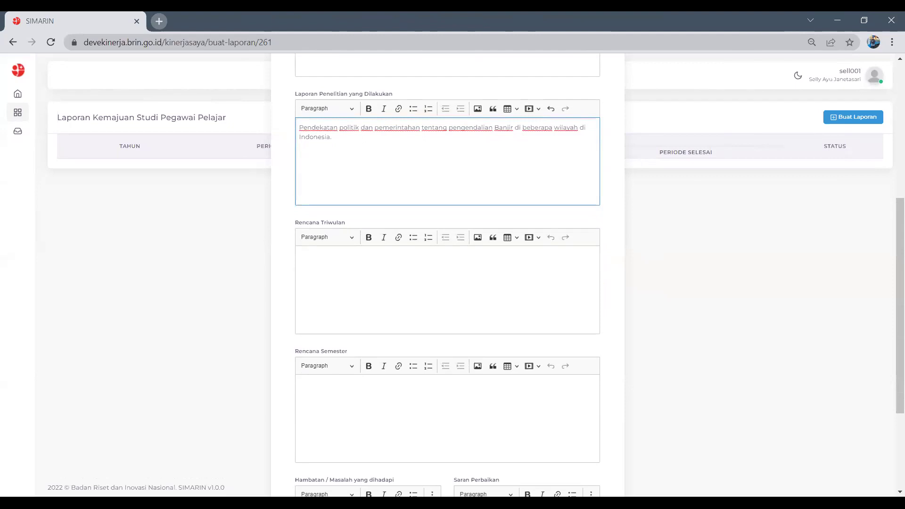
pyautogui.hotkey('alt', 'Tab')
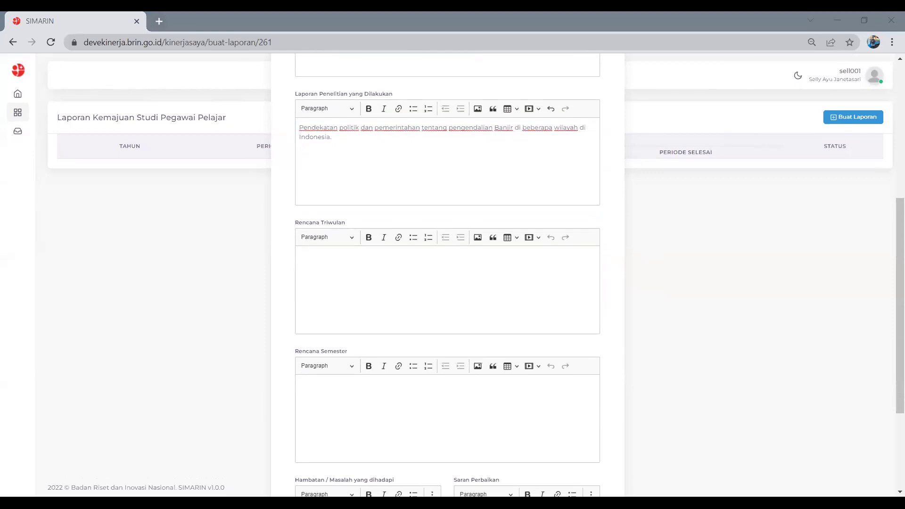
pyautogui.click(441, 283)
pyautogui.write('Melakukan Desk Research dan persiapan  penelitian lapangan')
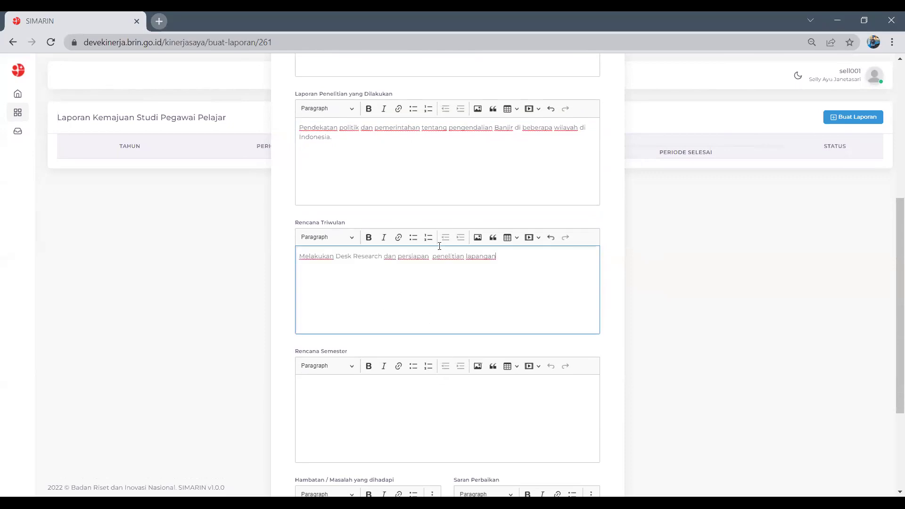
pyautogui.click(432, 256)
pyautogui.press('BackSpace')
# Step: Fill Rencana Semester with "Persiapan penelitian lapangan di daerah yang menjadi lokasi riset"
pyautogui.click(434, 425)
pyautogui.scroll(-3, 436, 424)
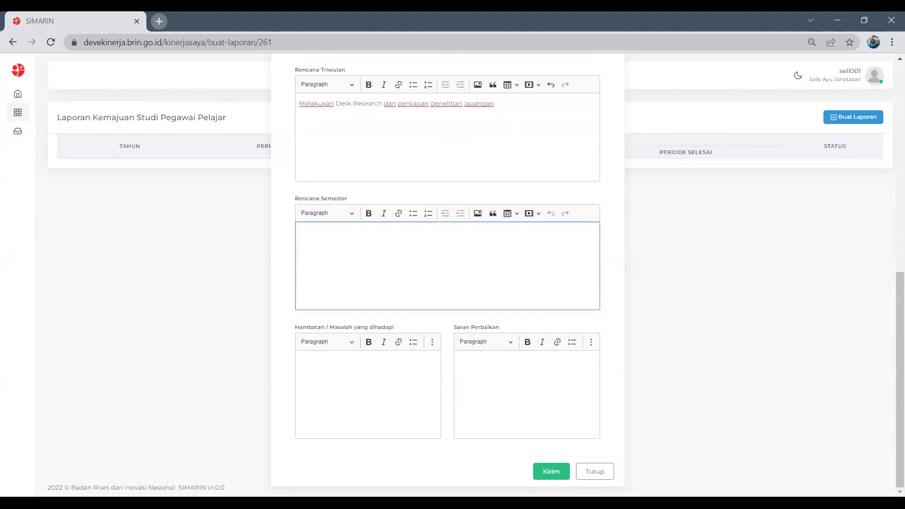
pyautogui.hotkey('alt', 'Tab')
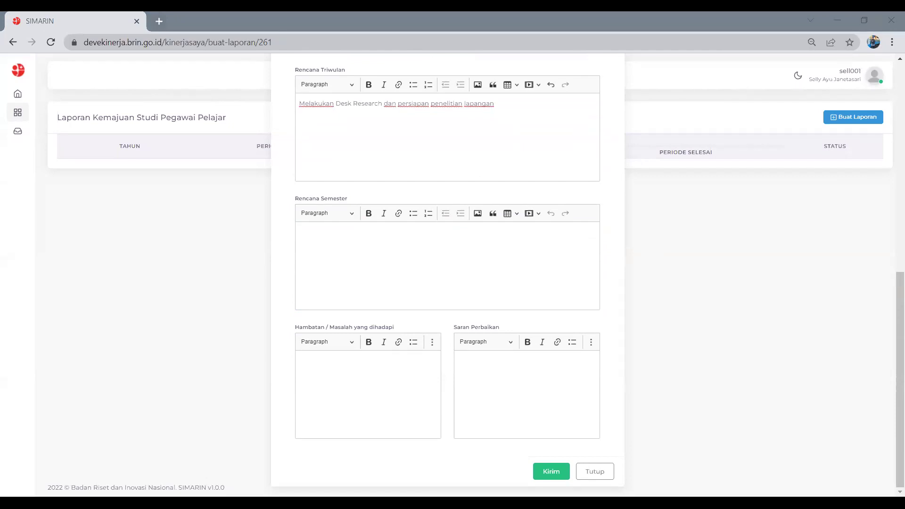
pyautogui.hotkey('alt', 'Tab')
pyautogui.write('Persiapan penelitian lapangan di daerah yang menjadi lokasi riset')
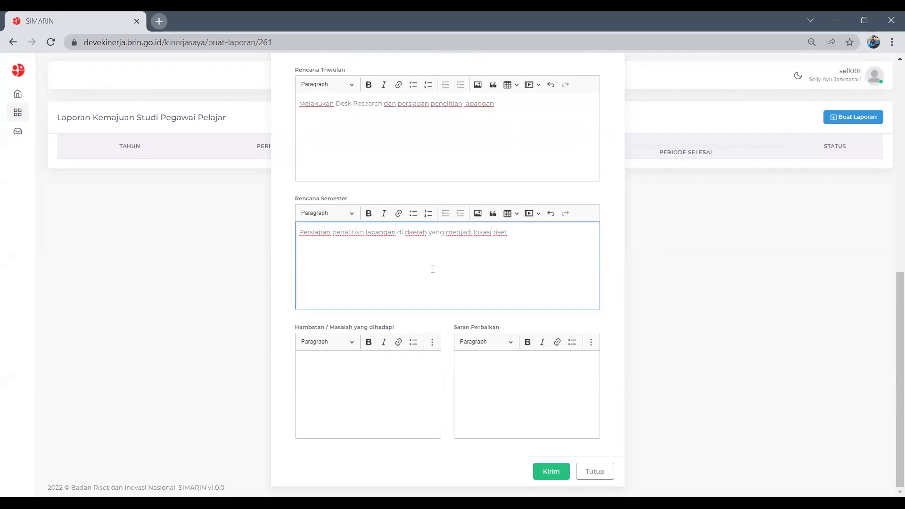
# Step: Fill Hambatan / Masalah yang dihadapi with "Situasi yang belum menentu pasca Covid"
pyautogui.click(379, 382)
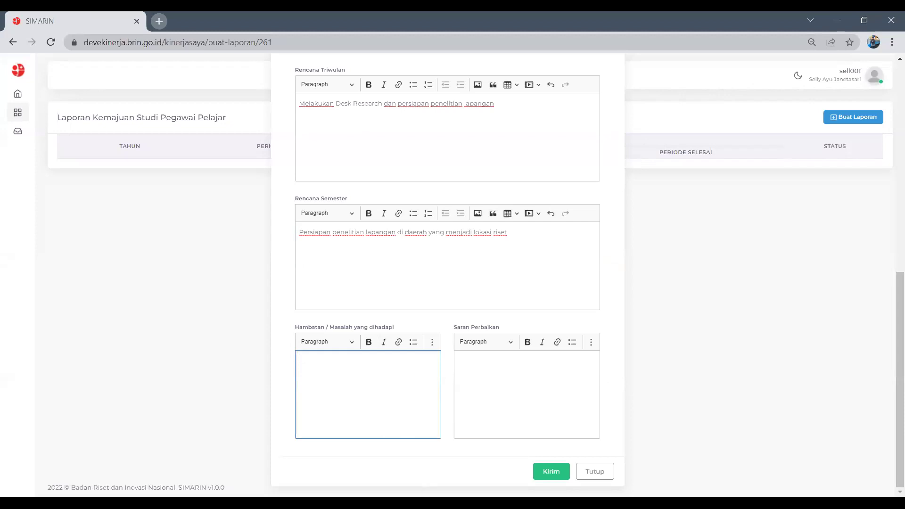
pyautogui.hotkey('alt', 'Tab')
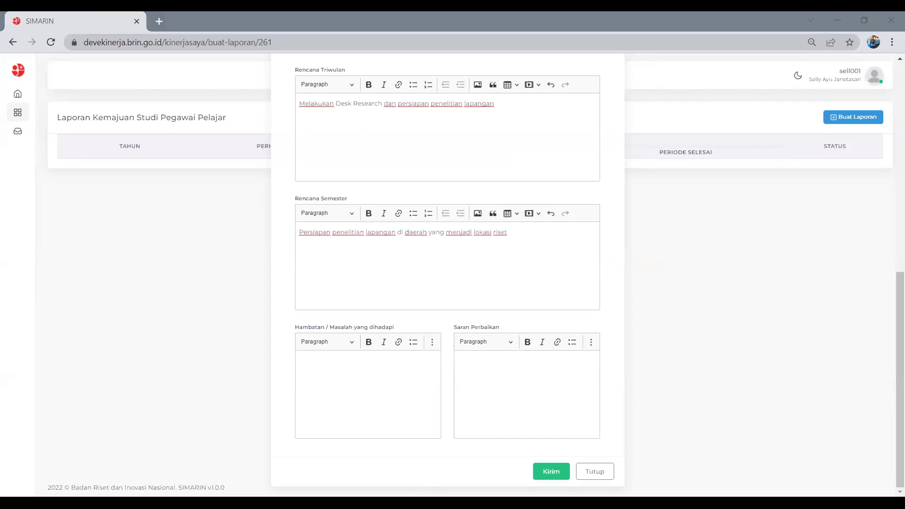
pyautogui.hotkey('alt', 'Tab')
pyautogui.write('Situasi yang belum menentu pasca Covid')
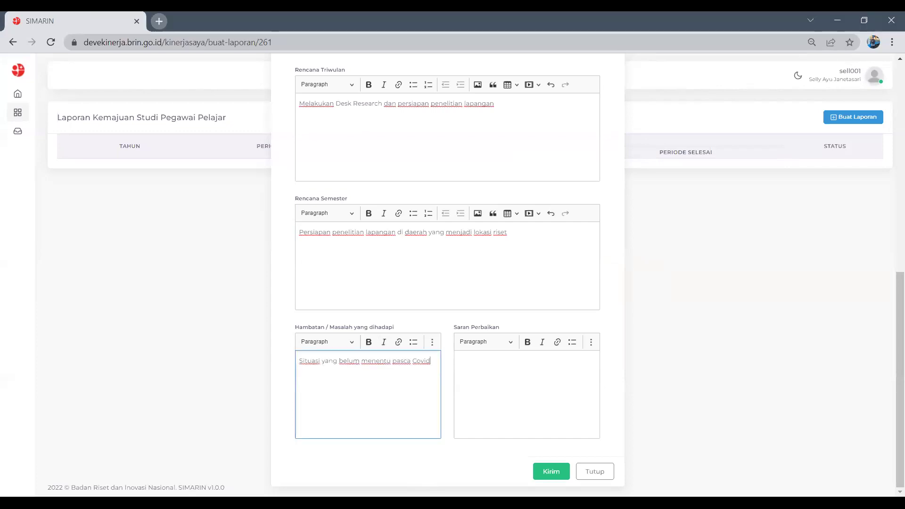
# Step: Review all entries of the Buat Laporan form, from Periode Laporan and IPK down to Saran Perbaikan
pyautogui.click(515, 373)
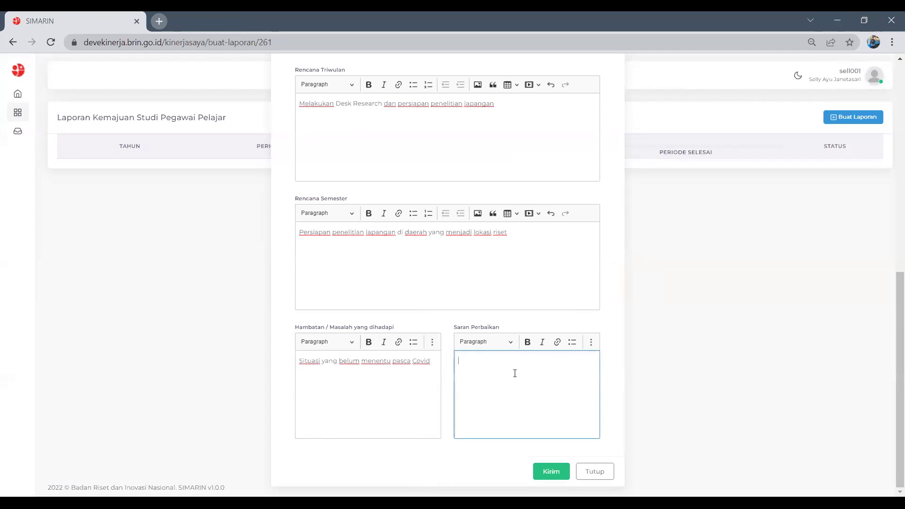
pyautogui.scroll(8, 515, 373)
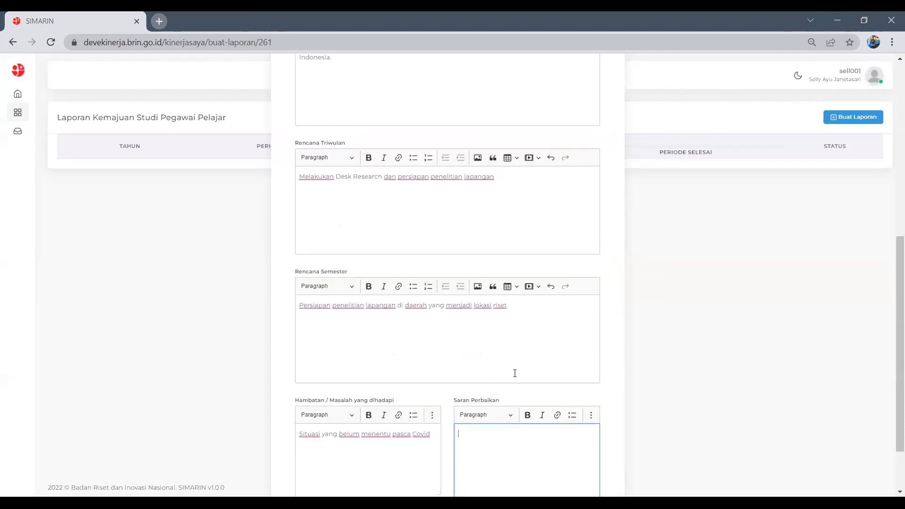
pyautogui.scroll(2, 515, 373)
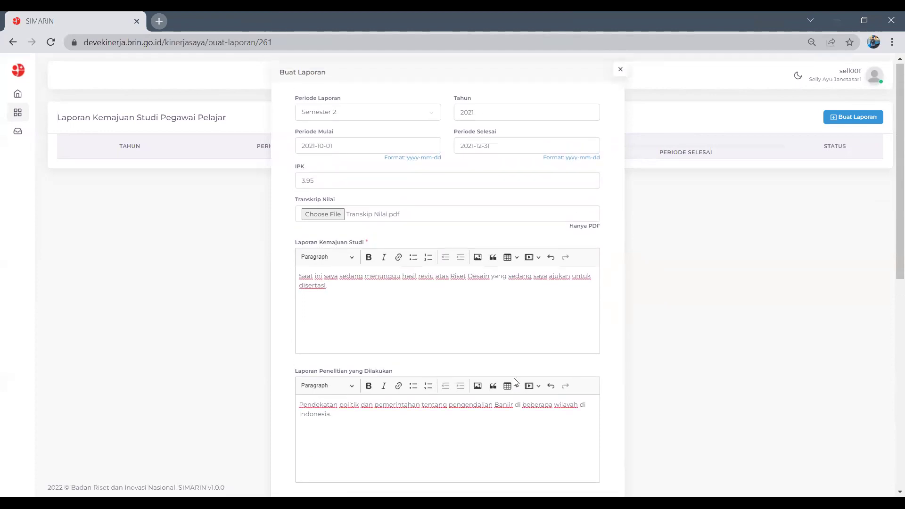
pyautogui.scroll(-2, 515, 382)
pyautogui.scroll(2, 515, 381)
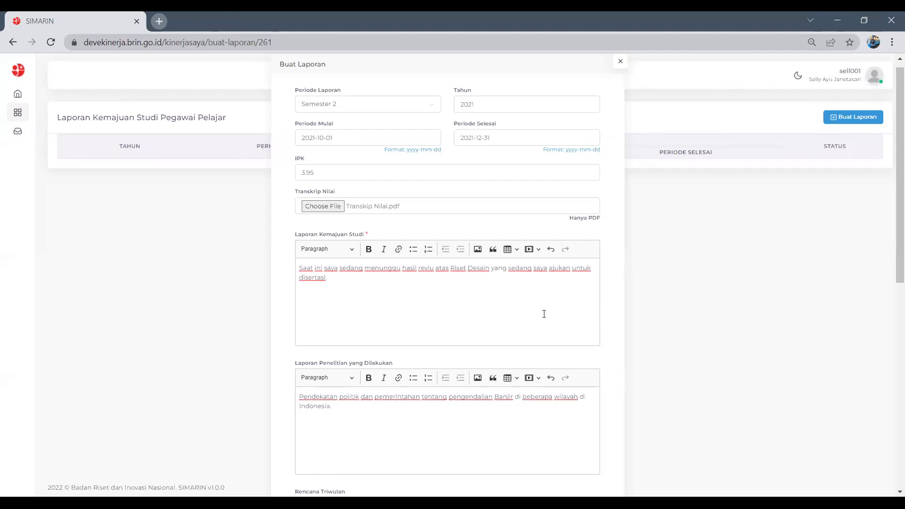
pyautogui.scroll(-9, 544, 314)
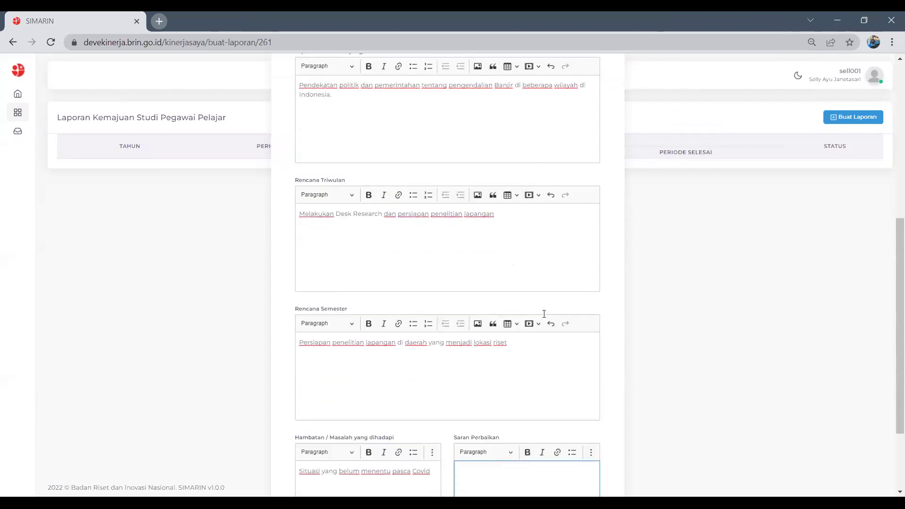
pyautogui.click(453, 319)
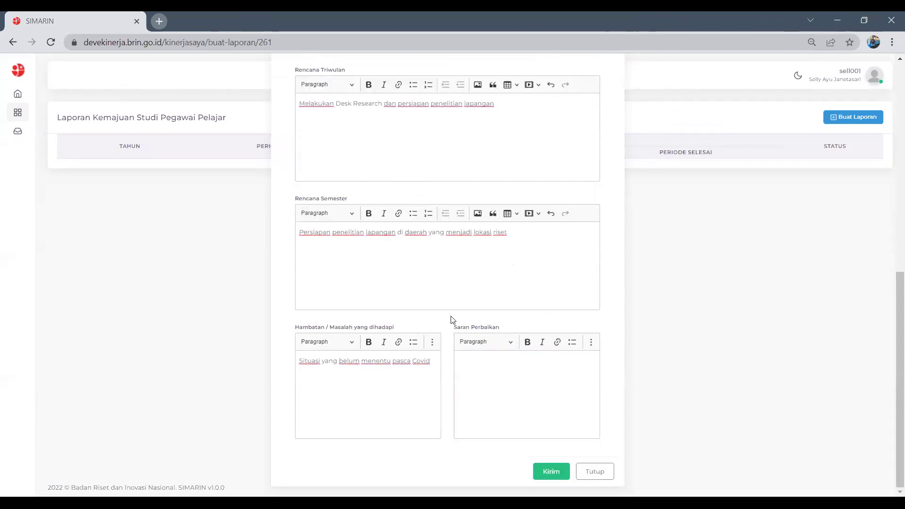
pyautogui.scroll(6, 453, 320)
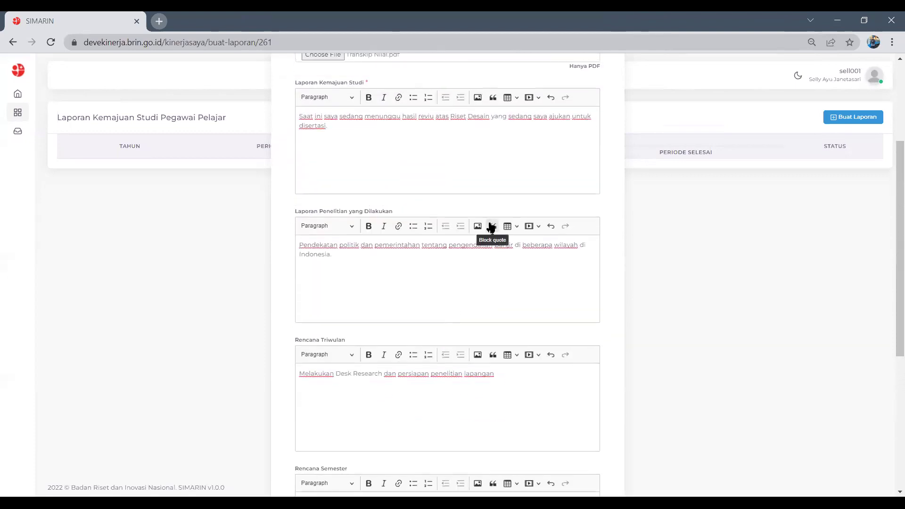
pyautogui.scroll(1, 480, 156)
pyautogui.scroll(3, 480, 156)
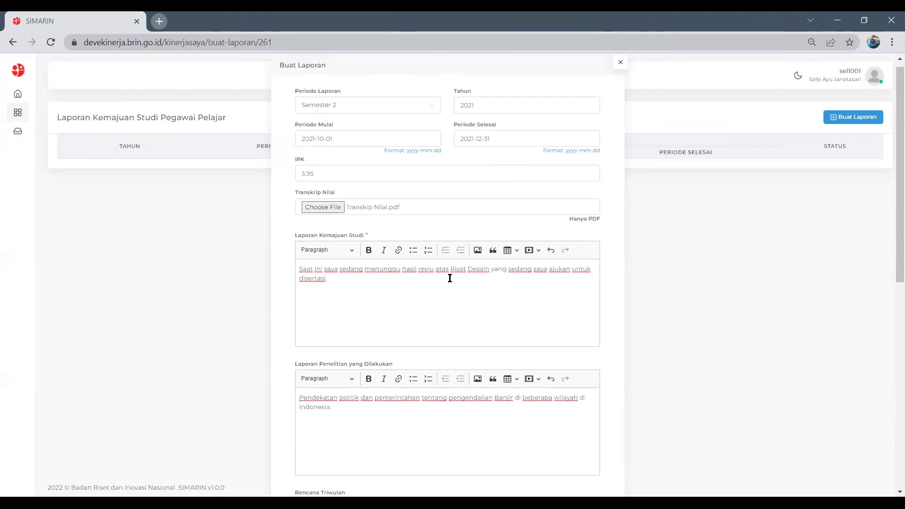
# Step: Recheck the Laporan Kemajuan Studi text and the research, quarterly plan, semester plan and obstacle entries below it
pyautogui.click(407, 287)
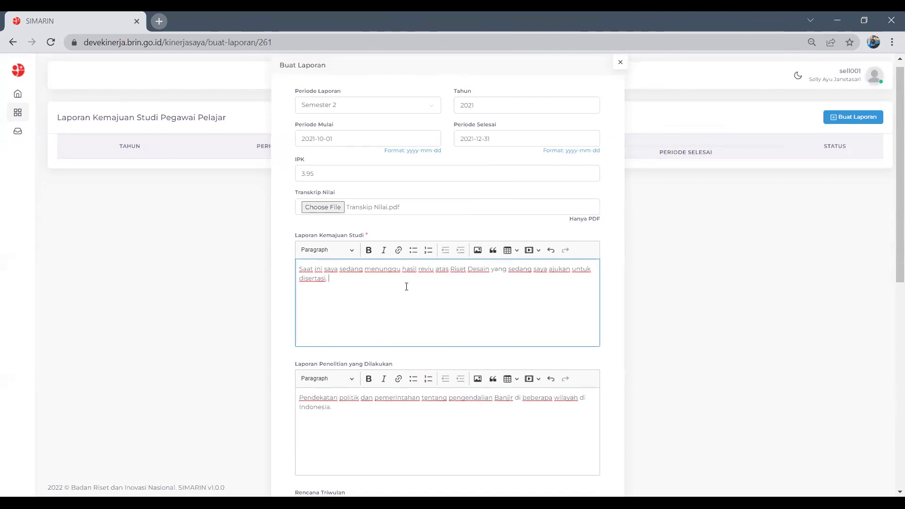
pyautogui.moveTo(343, 278); pyautogui.dragTo(298, 269)
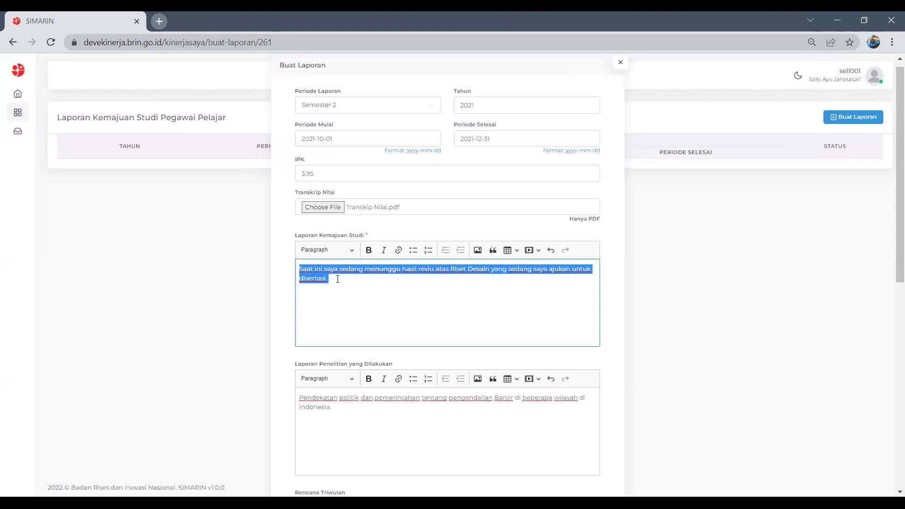
pyautogui.click(352, 295)
pyautogui.scroll(-1, 351, 295)
pyautogui.scroll(-1, 352, 295)
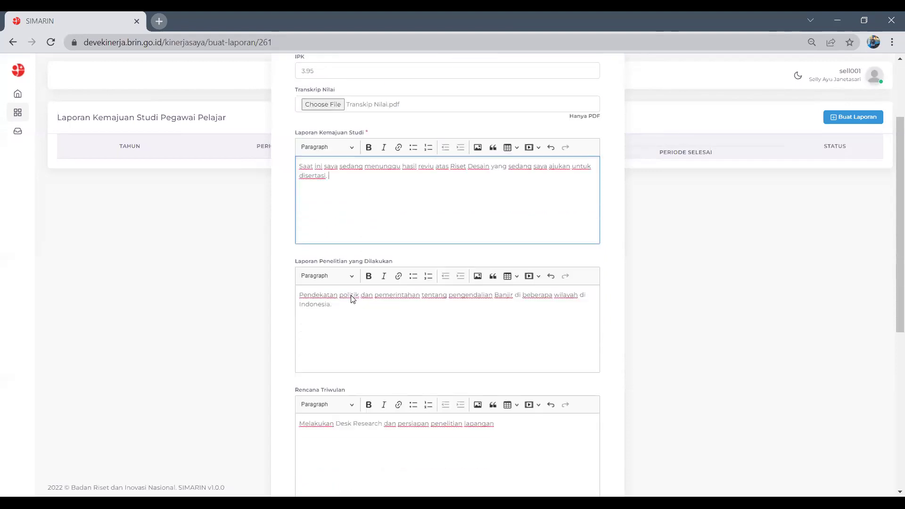
pyautogui.scroll(-1, 363, 159)
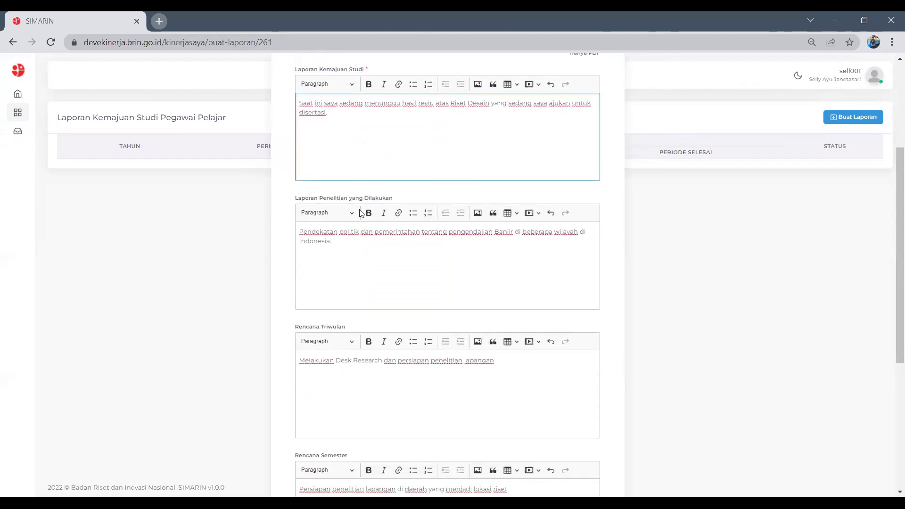
pyautogui.scroll(-3, 357, 251)
pyautogui.scroll(-1, 358, 250)
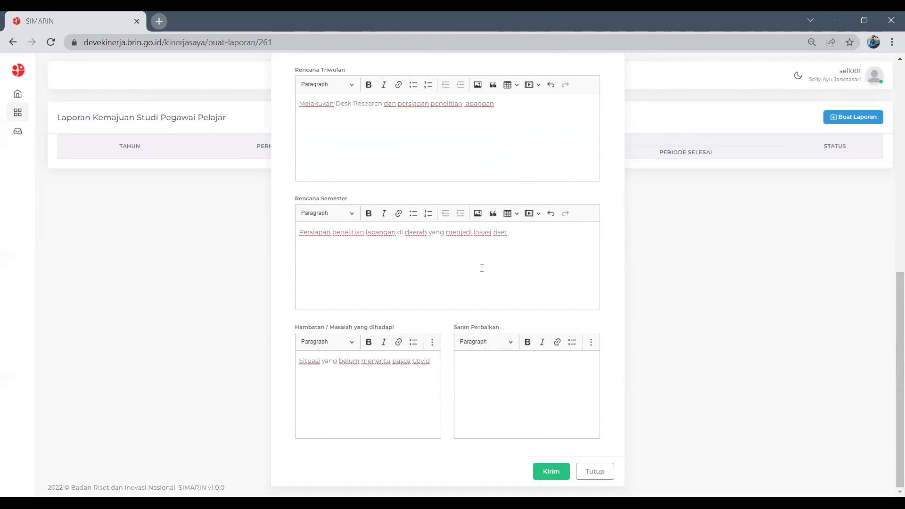
pyautogui.scroll(1, 473, 254)
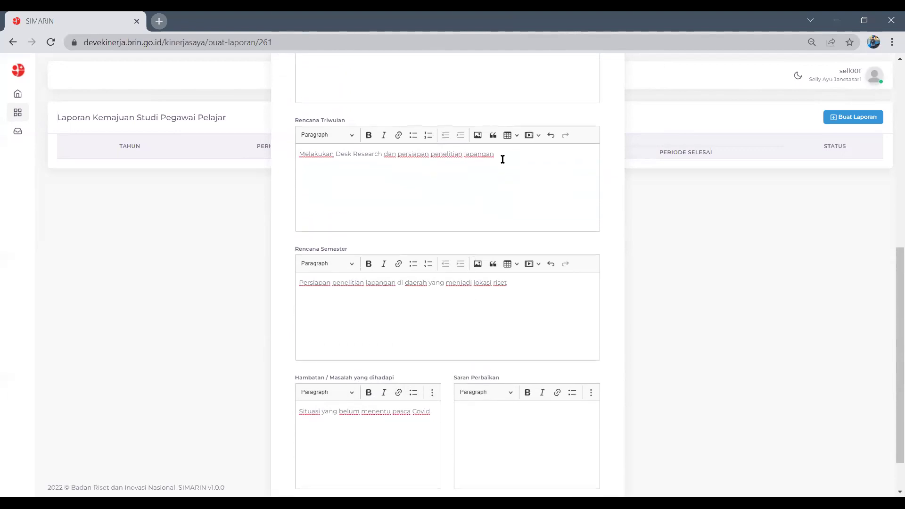
pyautogui.scroll(4, 436, 162)
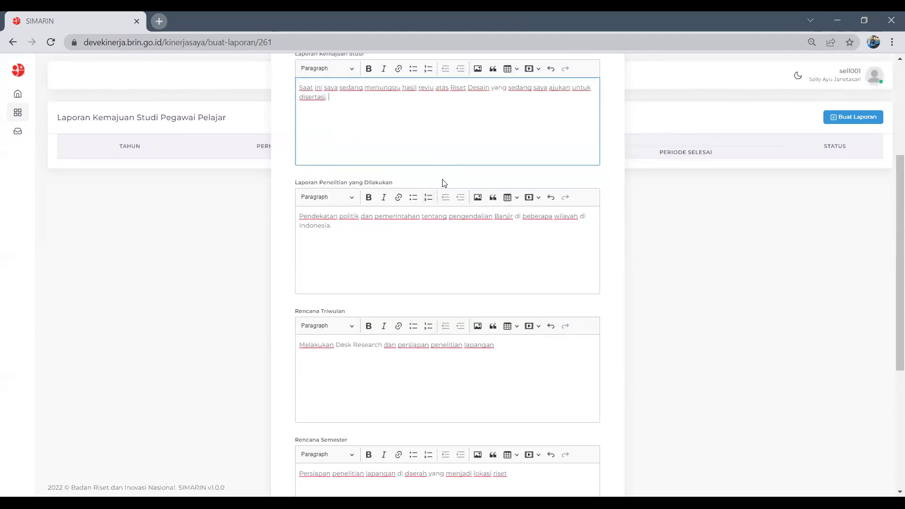
# Step: Submit the completed study progress report and confirm sending it to the assessor
pyautogui.scroll(-5, 448, 181)
pyautogui.scroll(-1, 480, 341)
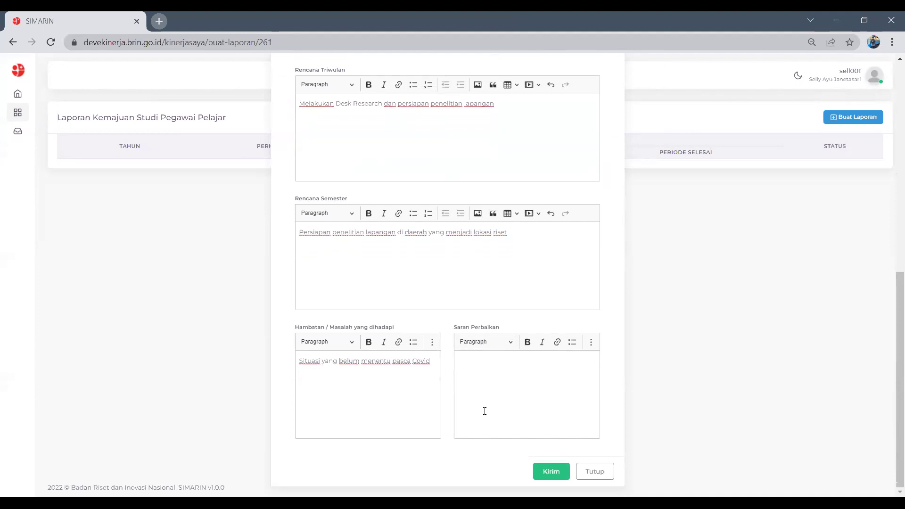
pyautogui.click(548, 472)
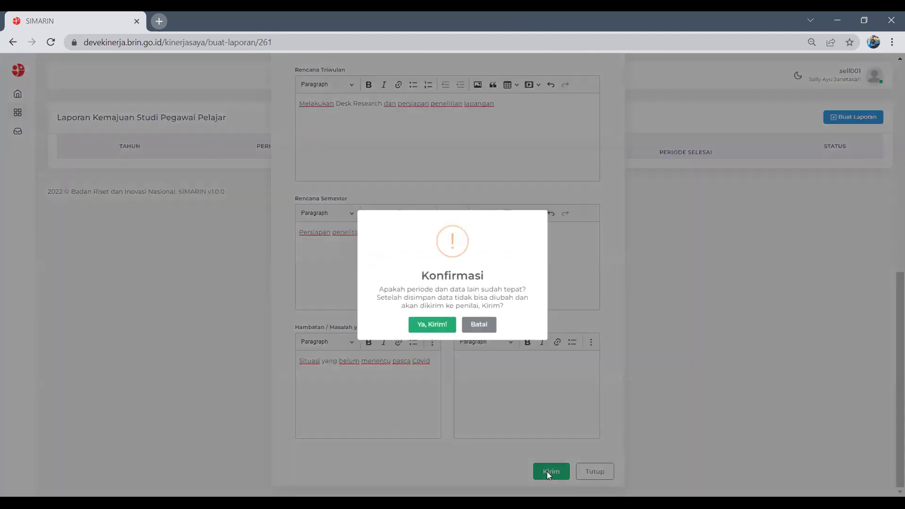
pyautogui.click(442, 330)
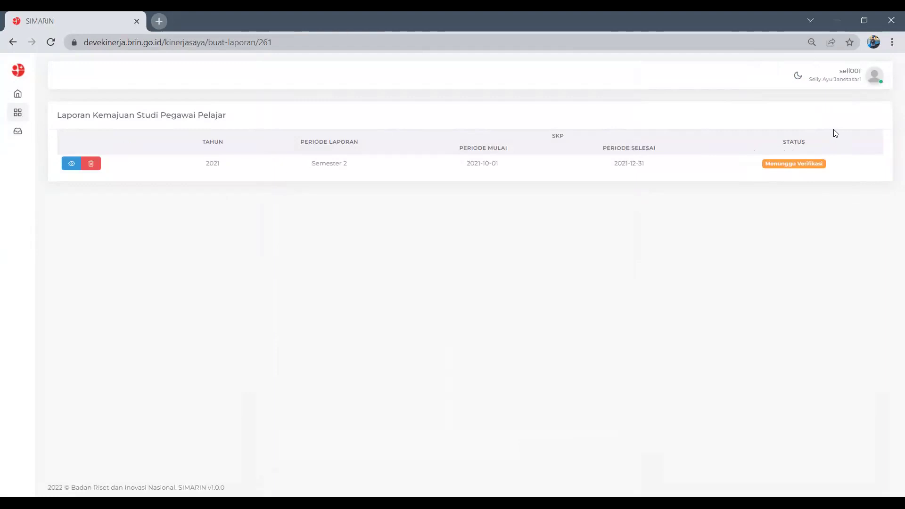
# Step: Sign out of the student employee's account and sign in with the assessor's username and account password
pyautogui.click(871, 74)
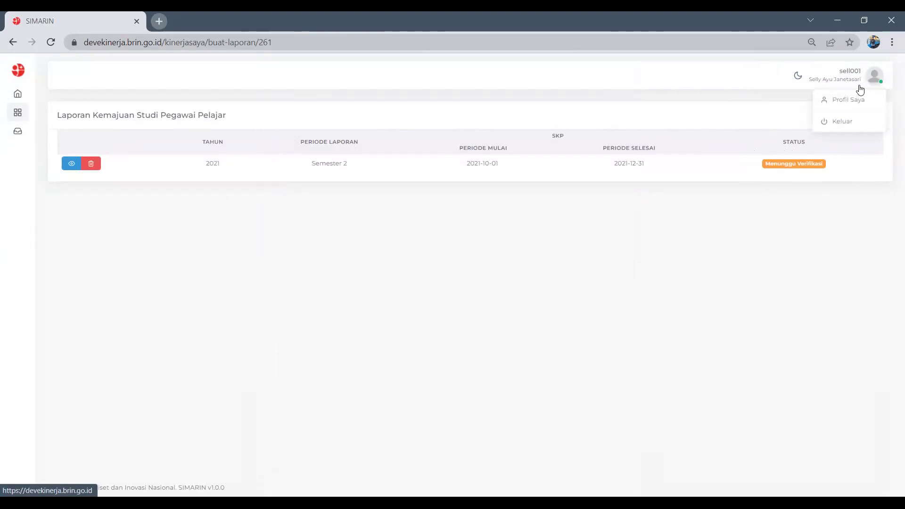
pyautogui.click(844, 136)
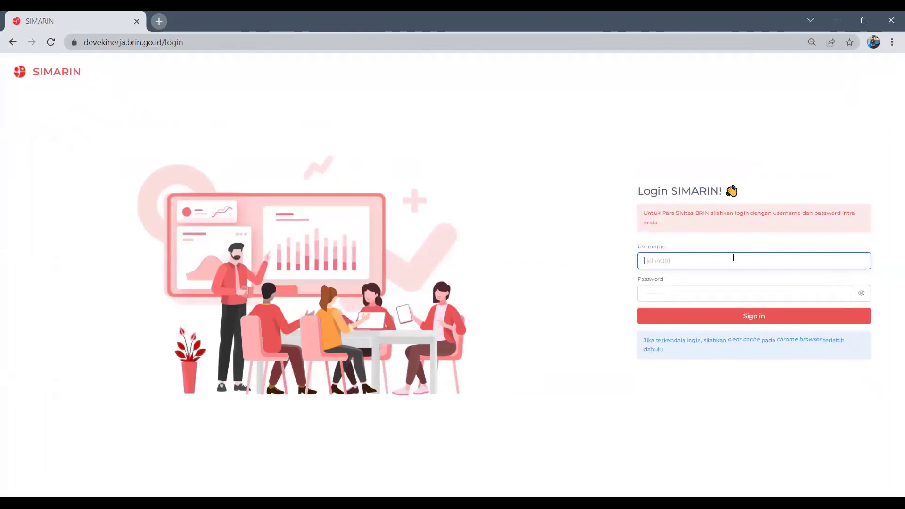
pyautogui.write('fadl006')
pyautogui.press('Tab')
pyautogui.write('********')
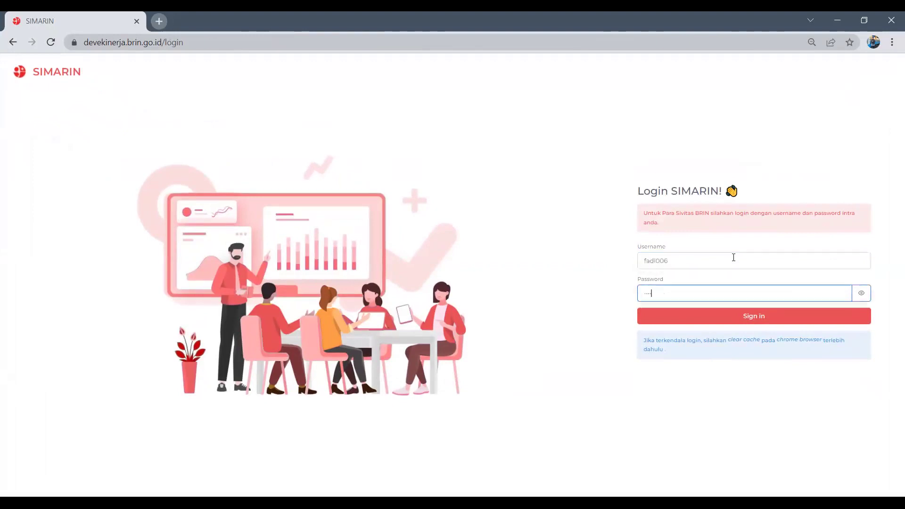
pyautogui.press('Return')
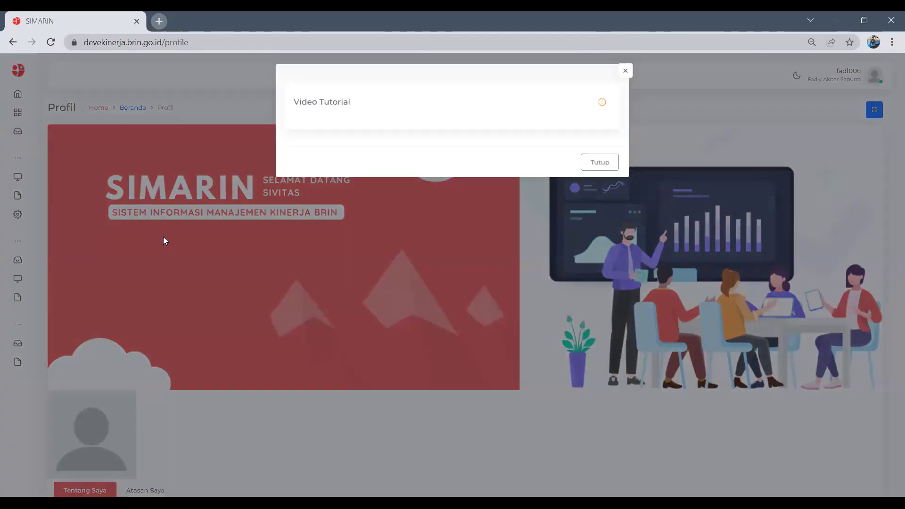
# Step: Dismiss the Video Tutorial window and open the Kotak Masuk of Penilai Pegawai Pelajar
pyautogui.click(163, 240)
pyautogui.moveTo(16, 232)
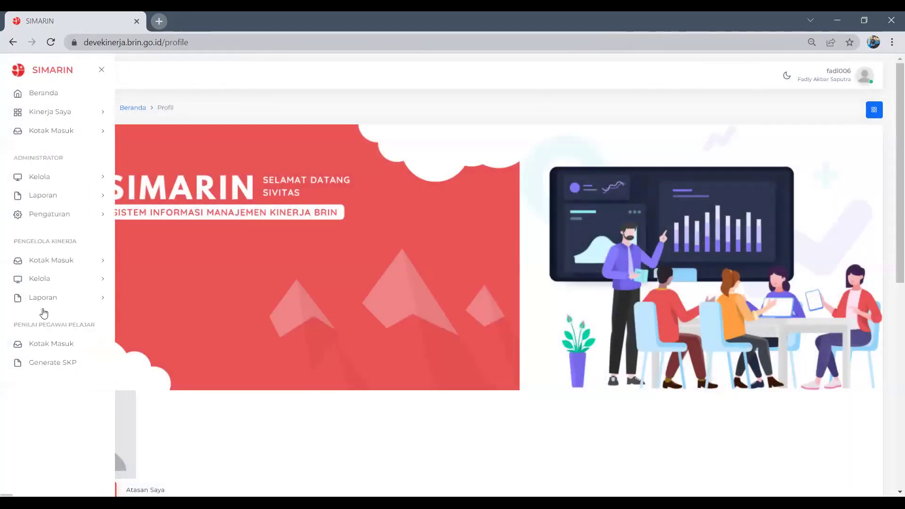
pyautogui.click(66, 350)
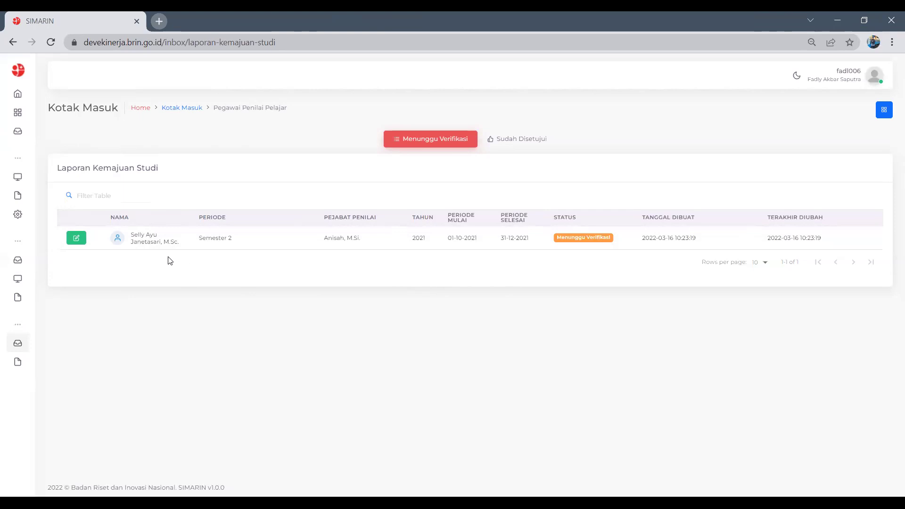
# Step: Open the student employee's waiting study progress report and submit its verification as Disetujui, agreeing to the verification statement
pyautogui.click(77, 239)
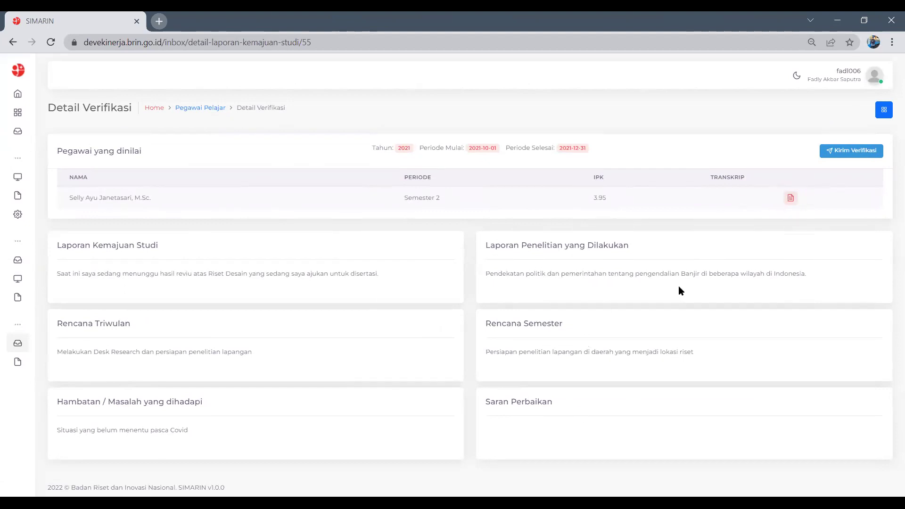
pyautogui.click(865, 152)
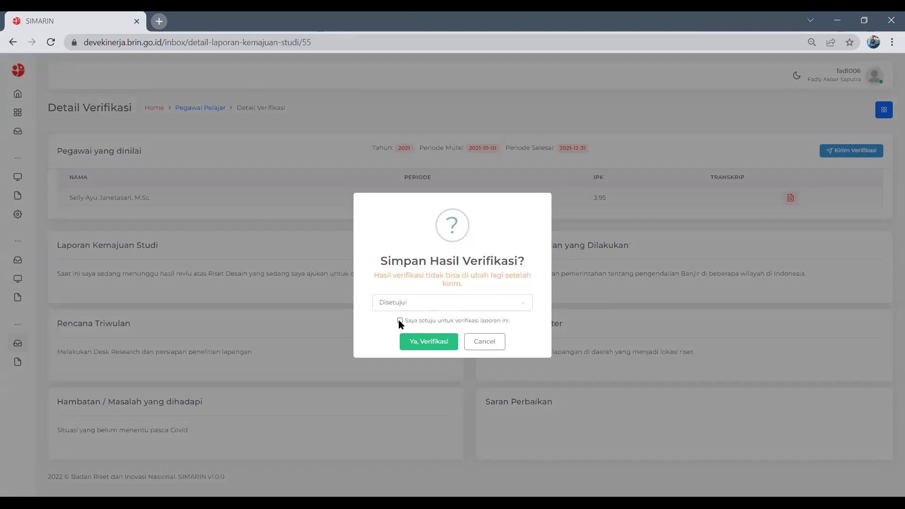
pyautogui.click(427, 345)
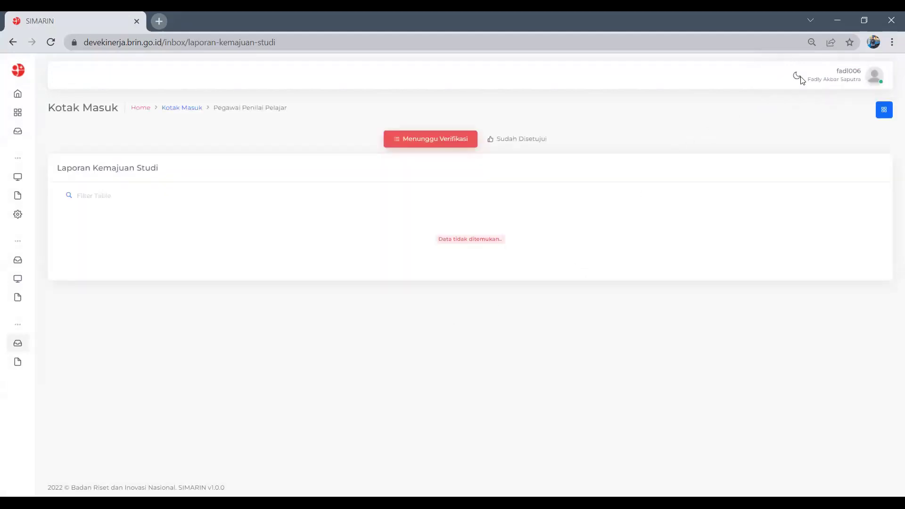
# Step: Sign out of the assessor's account and sign in to the student employee's account with that employee's username
pyautogui.click(873, 77)
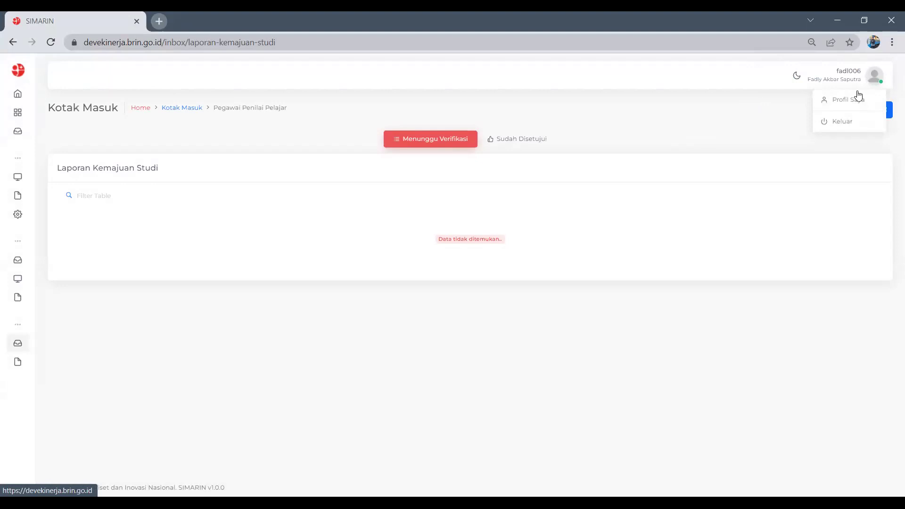
pyautogui.click(842, 121)
pyautogui.click(687, 260)
pyautogui.write('sell001')
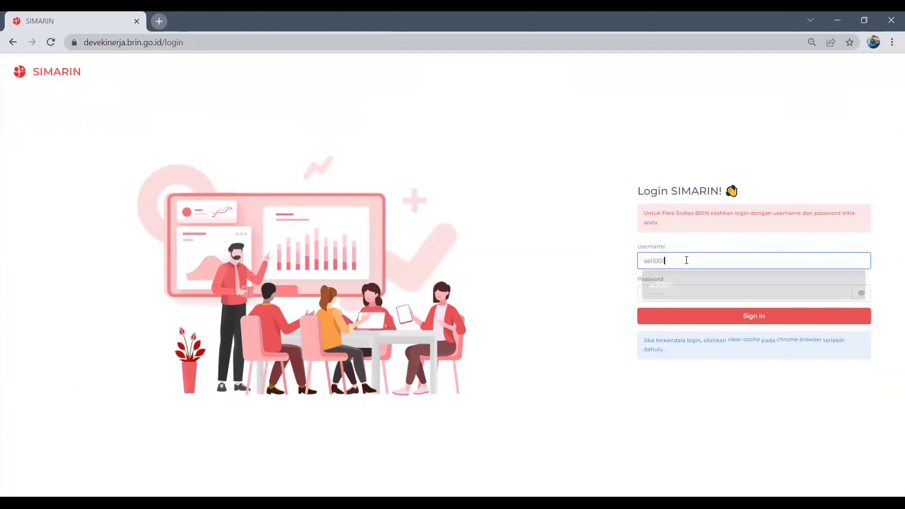
pyautogui.press('Tab')
pyautogui.press('Return')
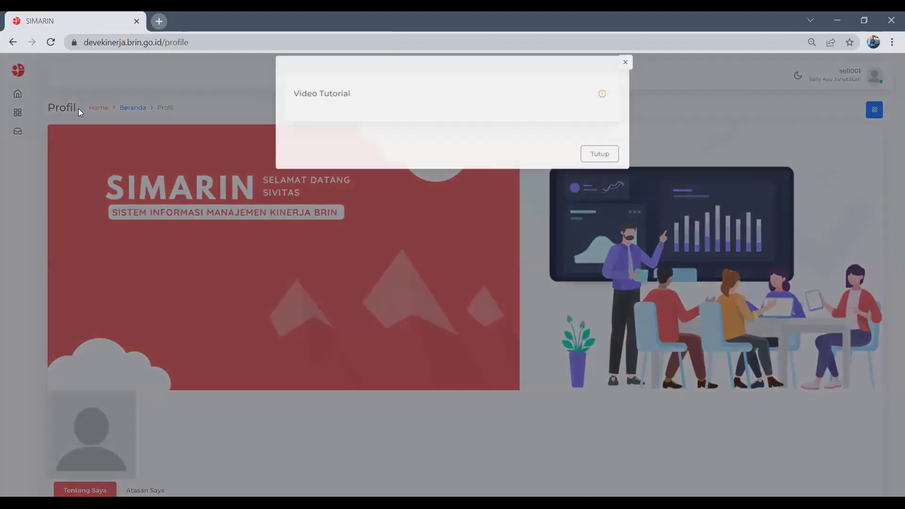
# Step: Dismiss the Video Tutorial window and check the study progress report's status under Kinerja Saya, Pegawai Pelajar
pyautogui.click(98, 115)
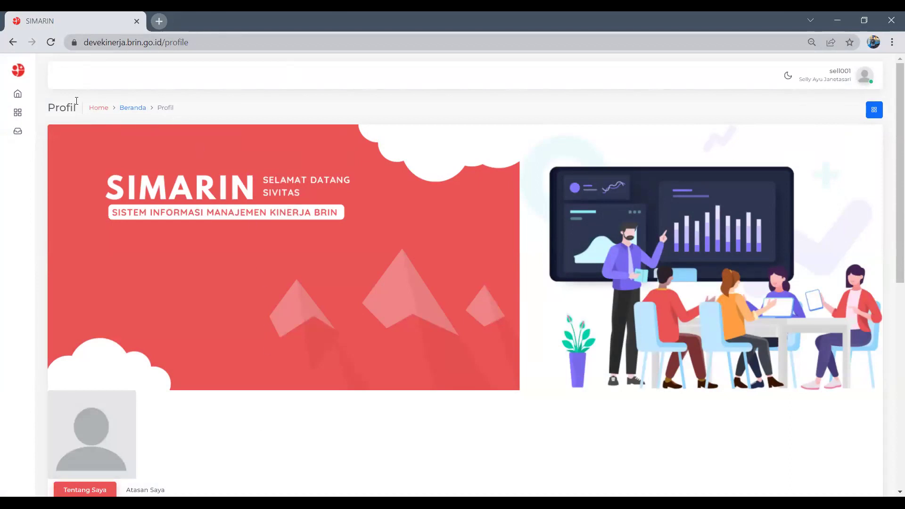
pyautogui.moveTo(28, 92)
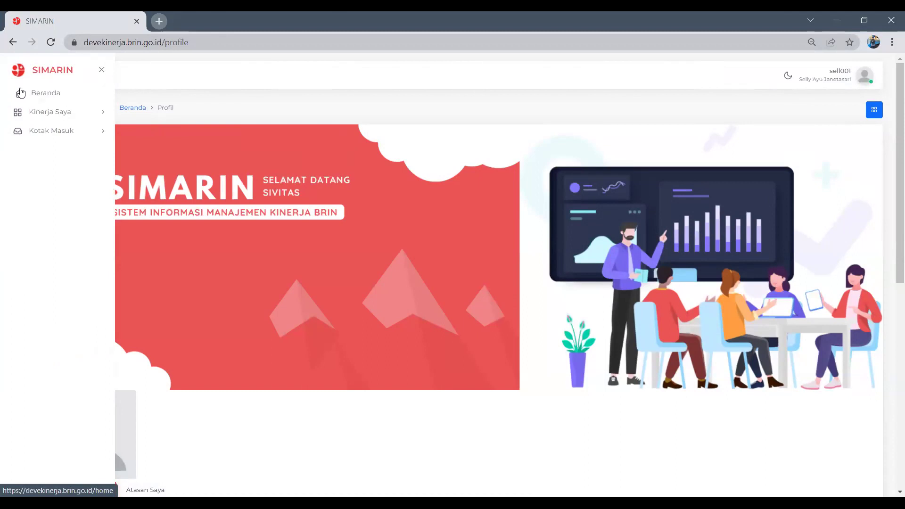
pyautogui.click(36, 114)
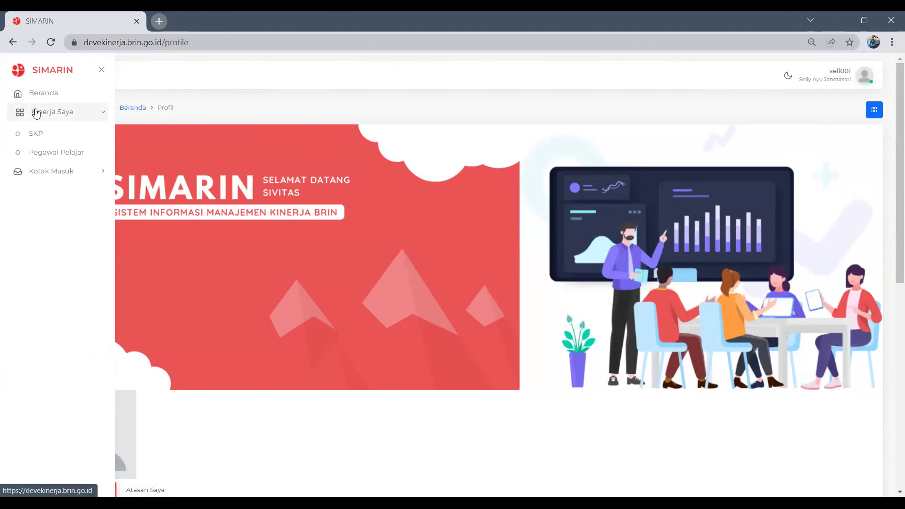
pyautogui.click(68, 156)
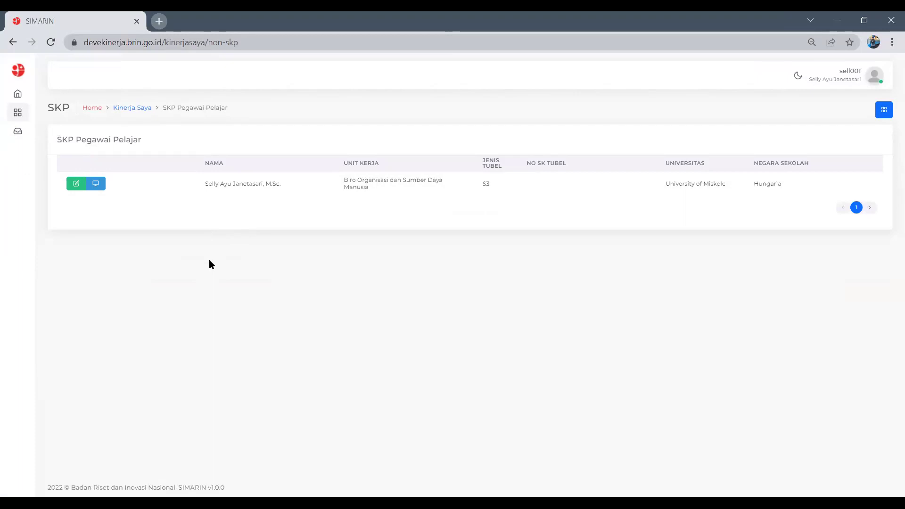
pyautogui.click(96, 186)
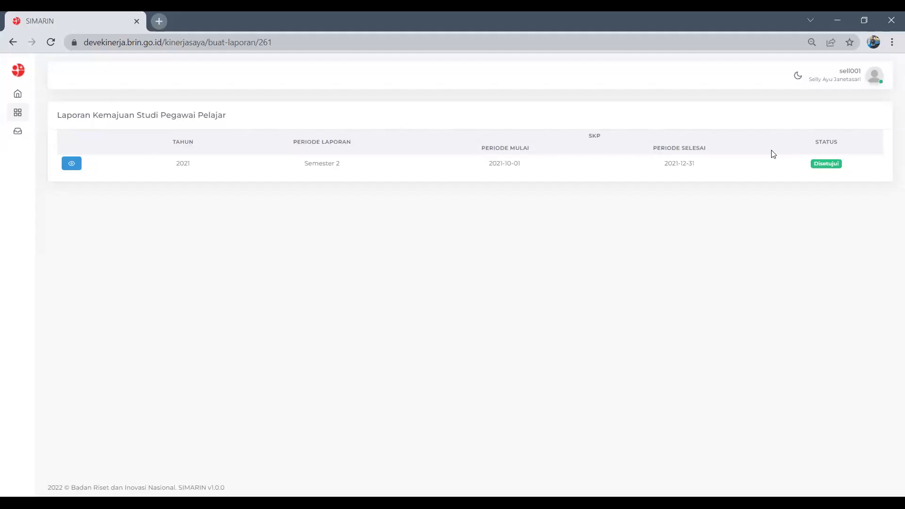
# Step: Sign out of the student employee's account and sign back in with the assessor's username and account password
pyautogui.click(876, 84)
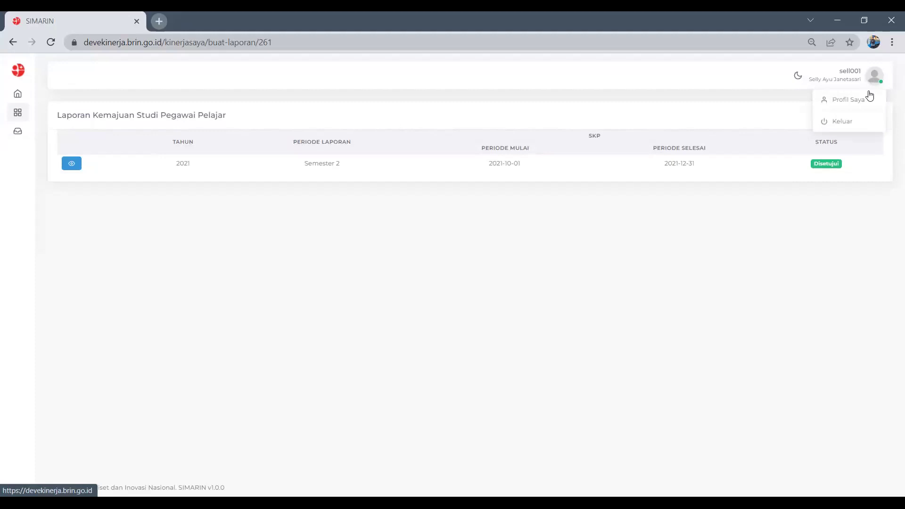
pyautogui.press('Tab')
pyautogui.click(852, 120)
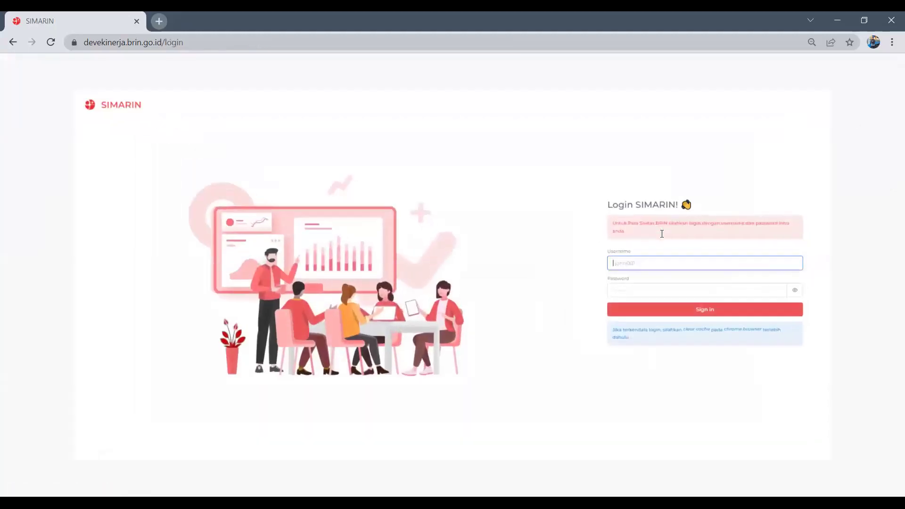
pyautogui.write('fa')
pyautogui.press('Down')
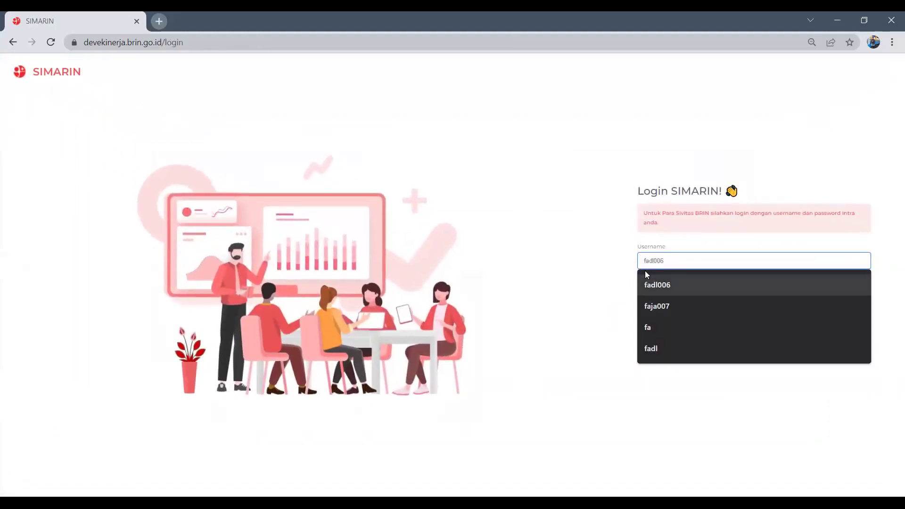
pyautogui.press('Tab')
pyautogui.write('a')
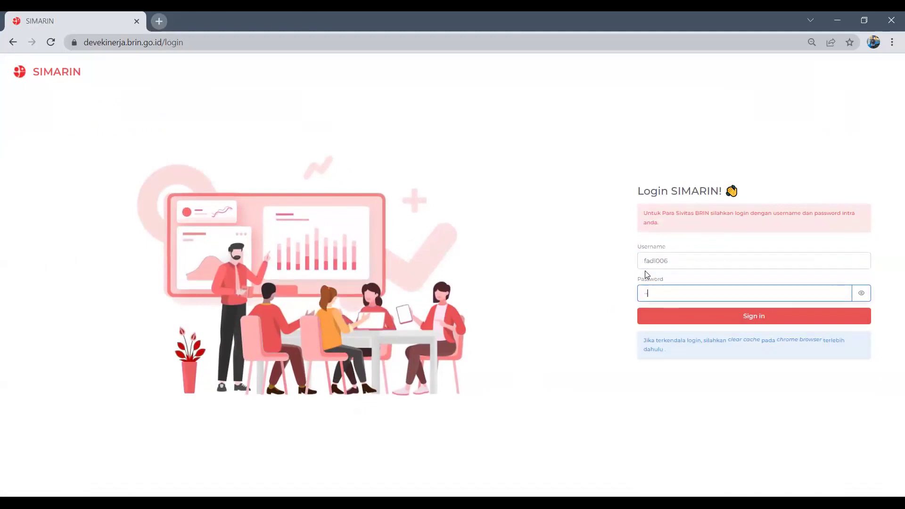
pyautogui.write('••')
pyautogui.press('Return')
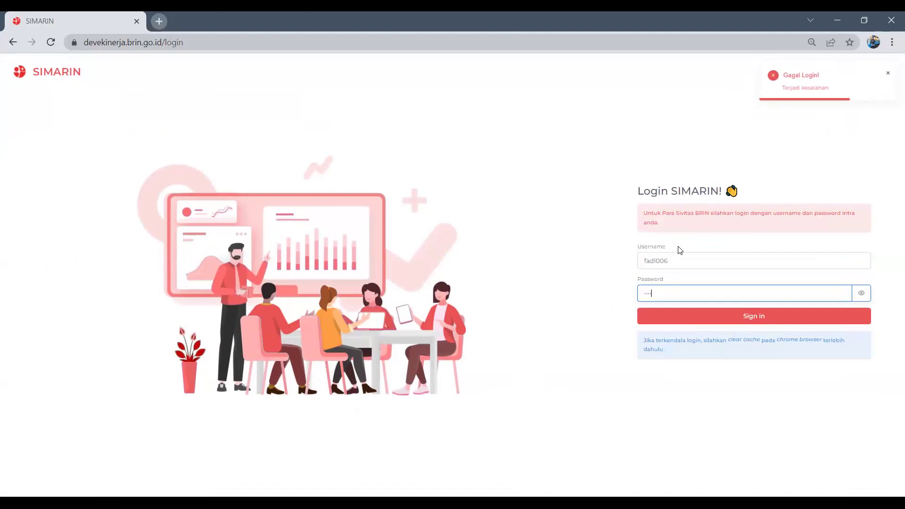
pyautogui.press('Return')
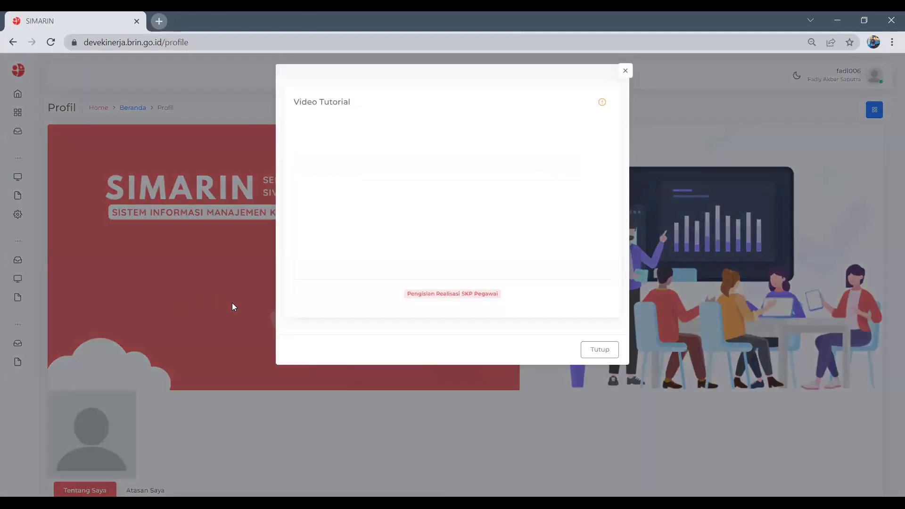
# Step: Dismiss the Video Tutorial window, open Generate SKP for Penilai Pegawai Pelajar and filter the table by the student employee's first name
pyautogui.click(232, 303)
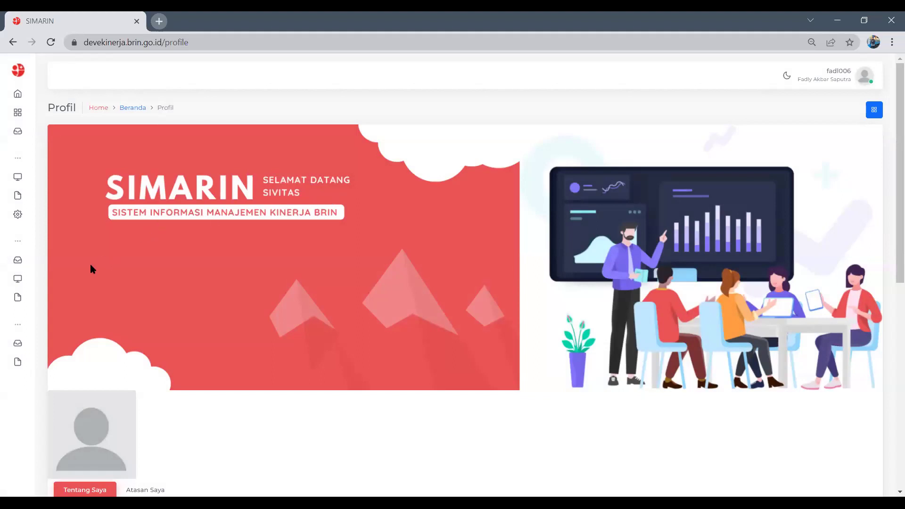
pyautogui.moveTo(14, 297)
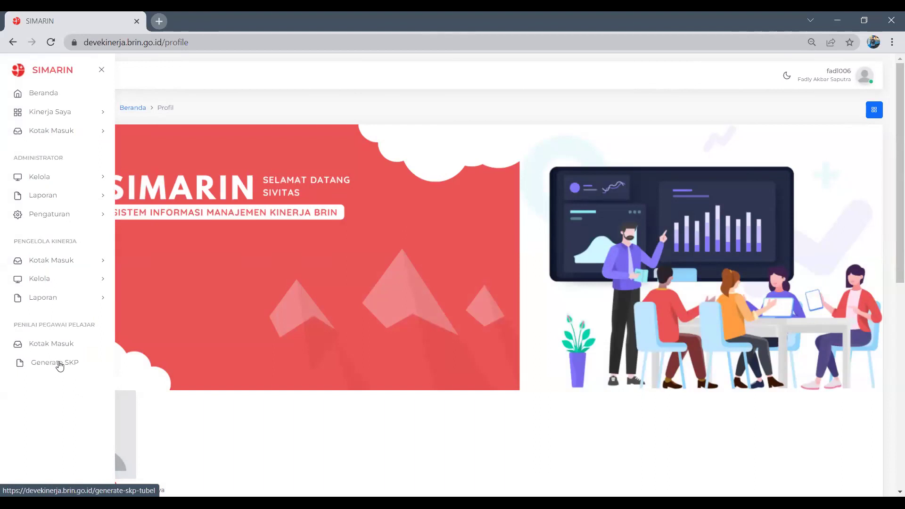
pyautogui.click(59, 363)
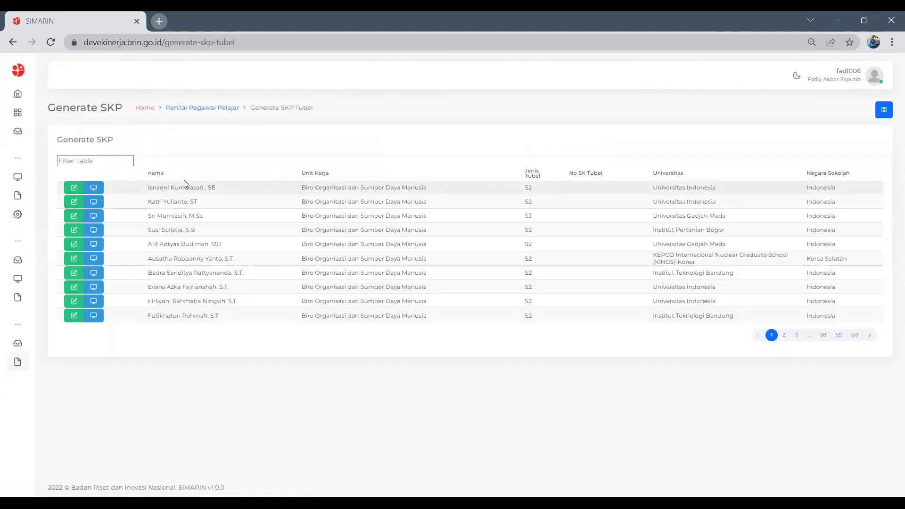
pyautogui.click(119, 160)
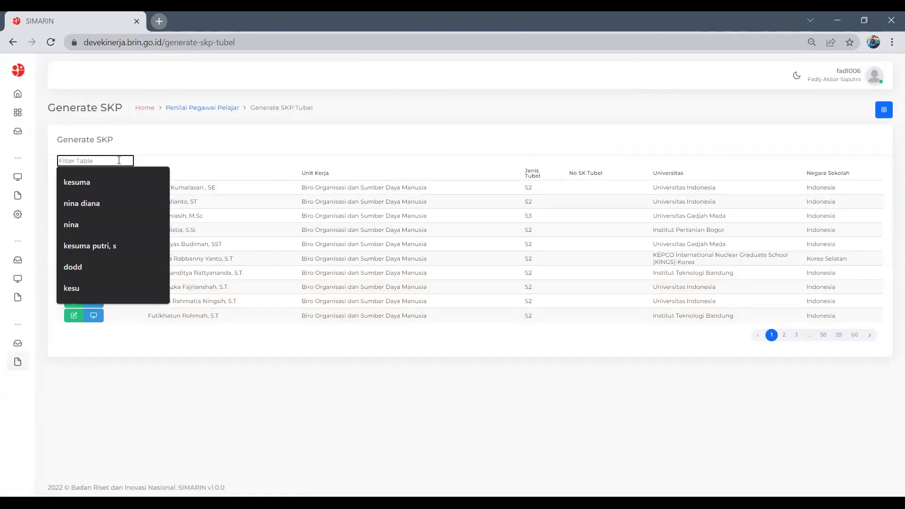
pyautogui.write('sell')
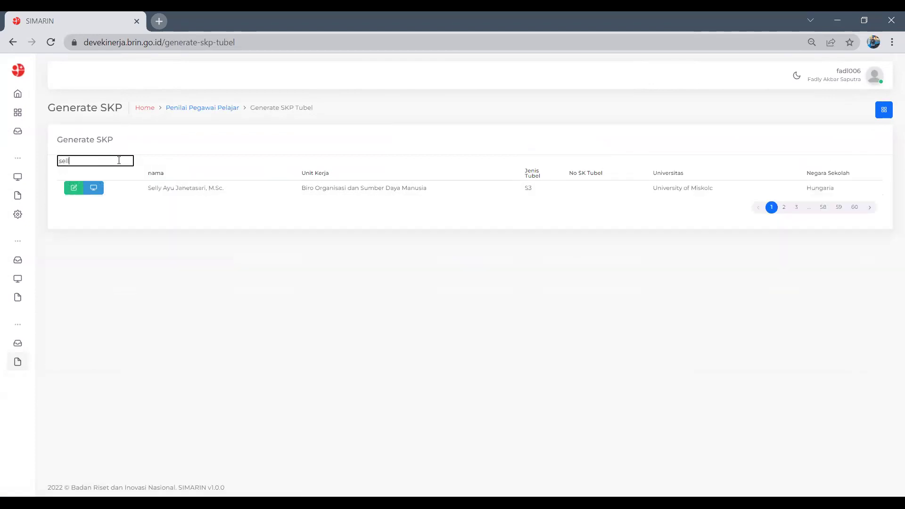
pyautogui.write('y')
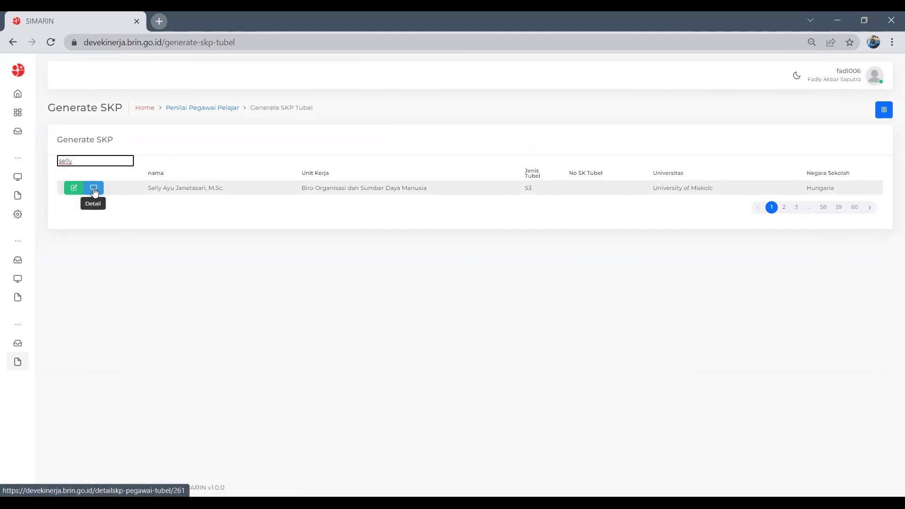
# Step: Review the fields of the student employee's Lengkapi Data form down to Tanggal Tamat Belajar and close it without saving
pyautogui.click(74, 187)
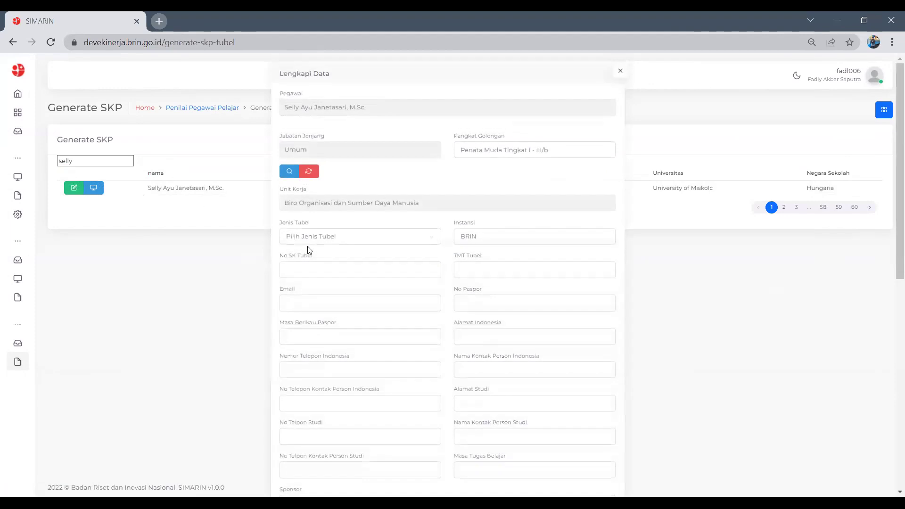
pyautogui.scroll(-10, 309, 251)
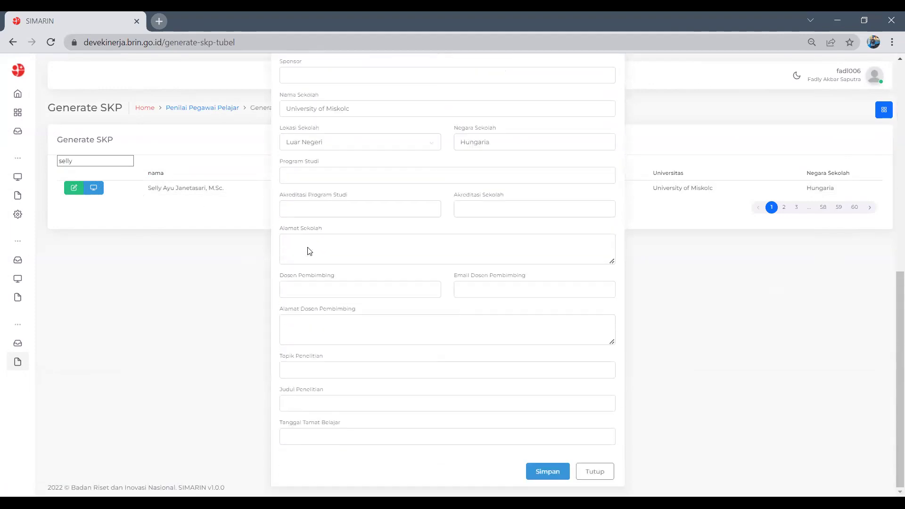
pyautogui.click(593, 473)
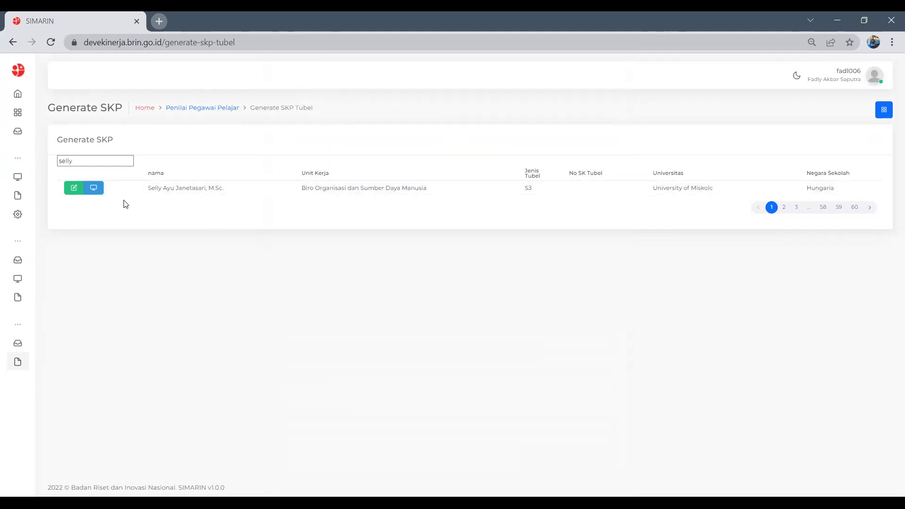
# Step: Open the student employee's study progress report list, view the Semester 2 report's details and close them
pyautogui.click(94, 188)
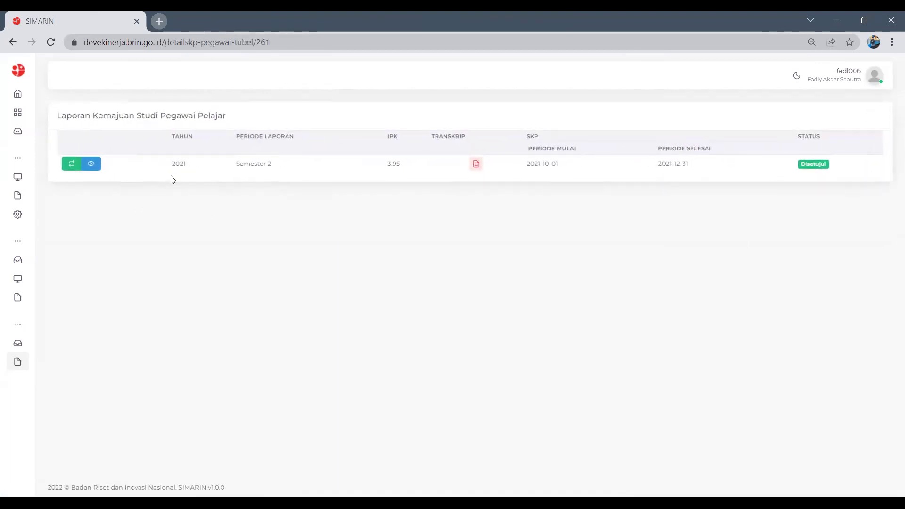
pyautogui.click(92, 165)
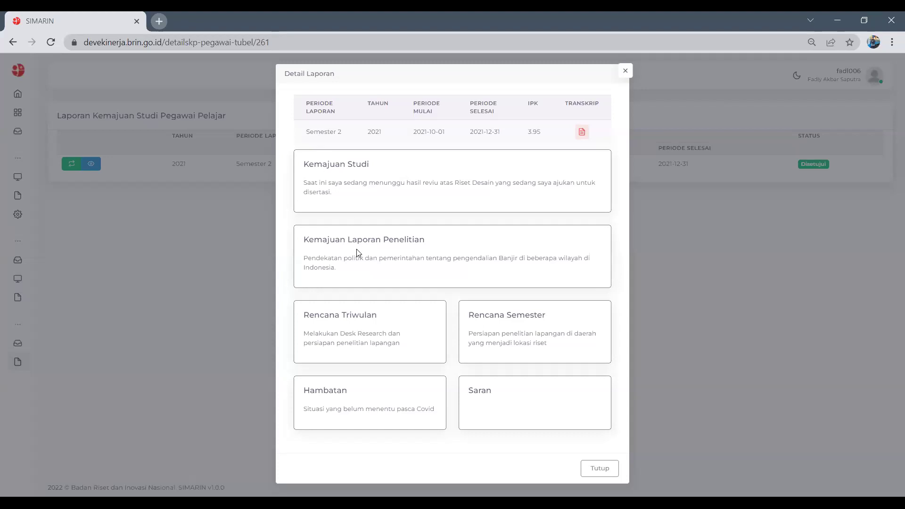
pyautogui.click(615, 473)
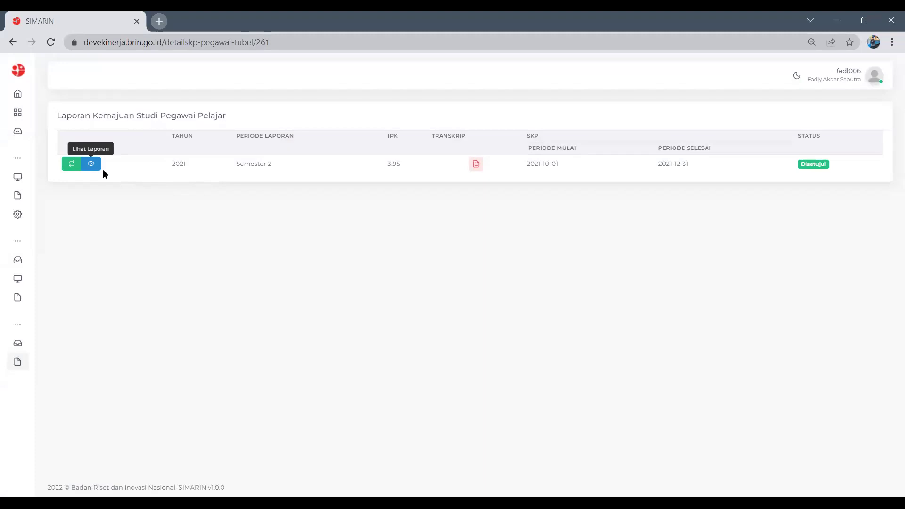
# Step: Generate the SKP for the Semester 2 report with Orientasi Pelayanan 110, Komitmen 105, Inisiatif Kerja 110 and Kerjasama 105
pyautogui.click(74, 165)
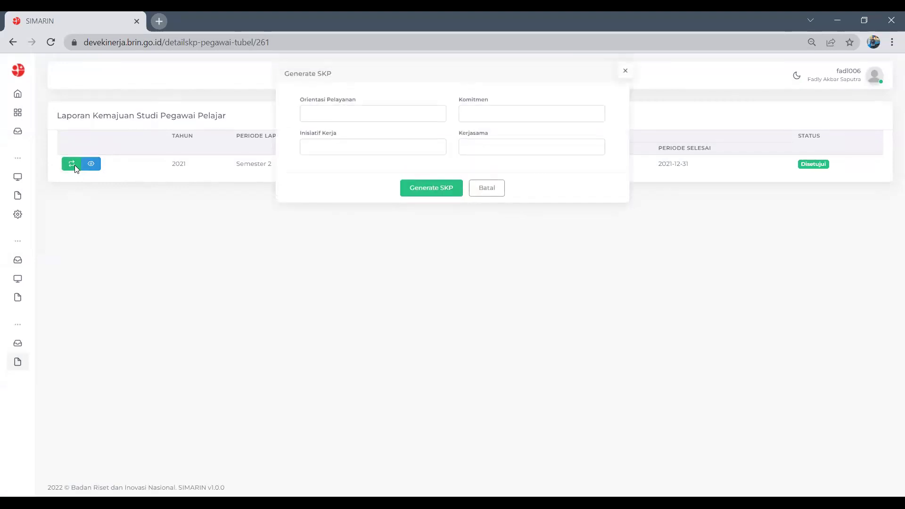
pyautogui.click(352, 113)
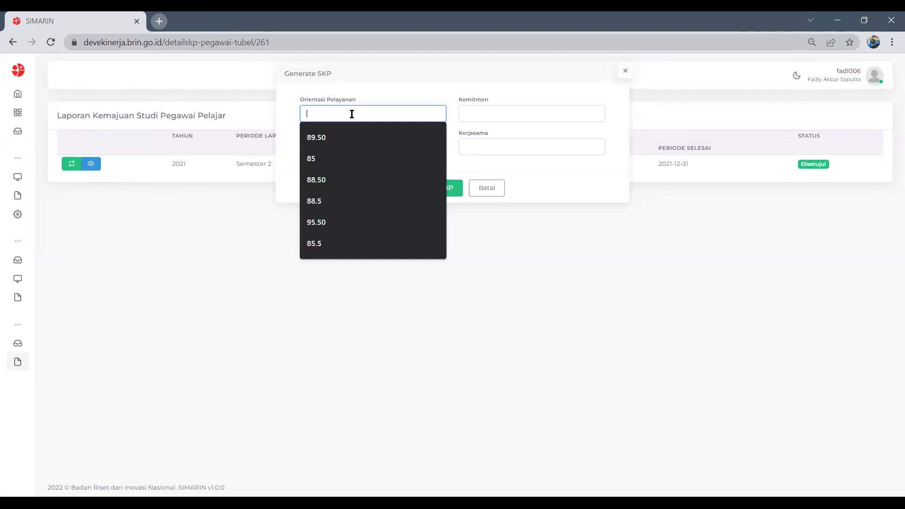
pyautogui.write('1100')
pyautogui.press('Tab')
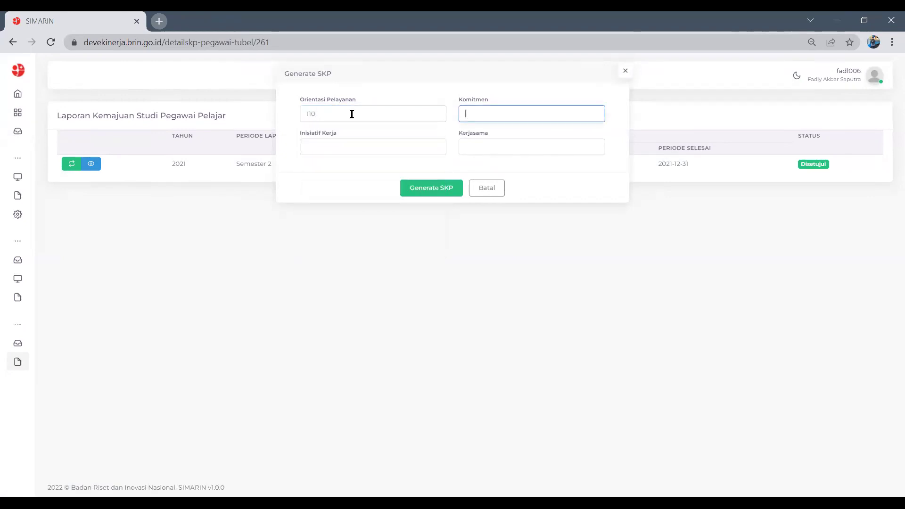
pyautogui.write('105')
pyautogui.press('Tab')
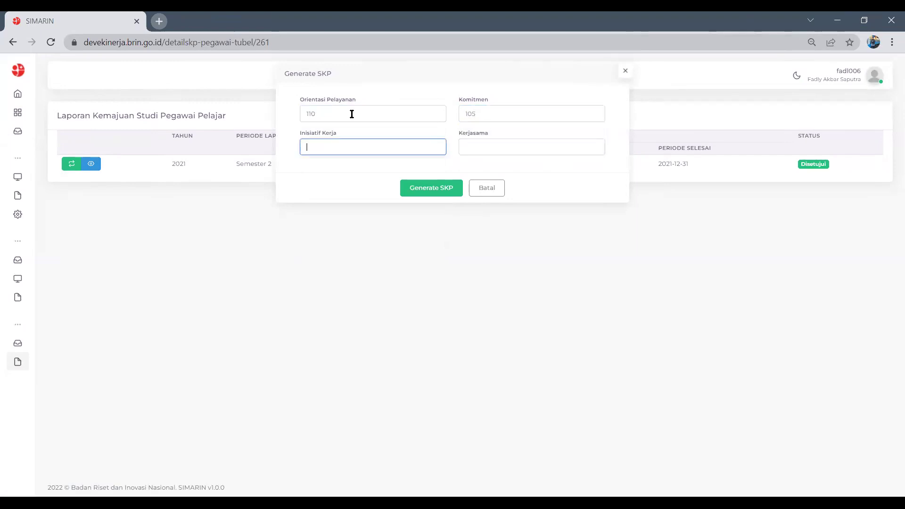
pyautogui.write('110')
pyautogui.press('Tab')
pyautogui.write('105')
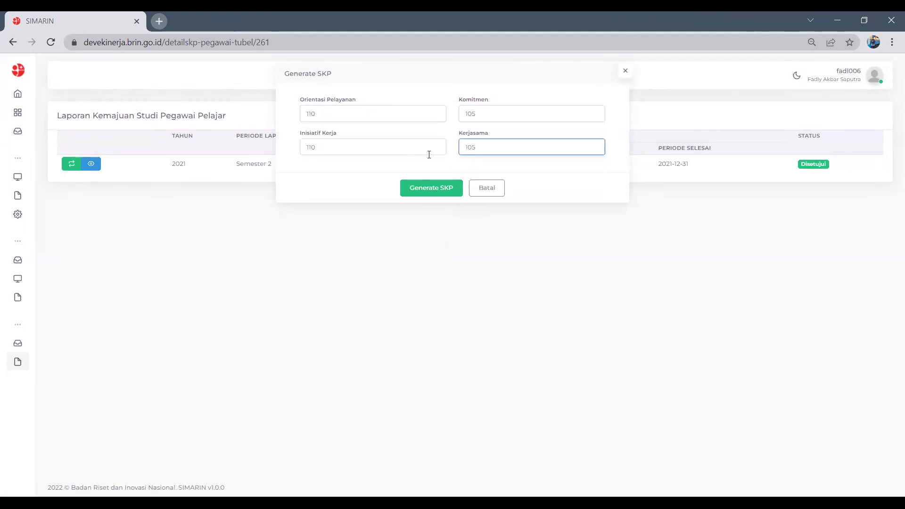
pyautogui.click(429, 189)
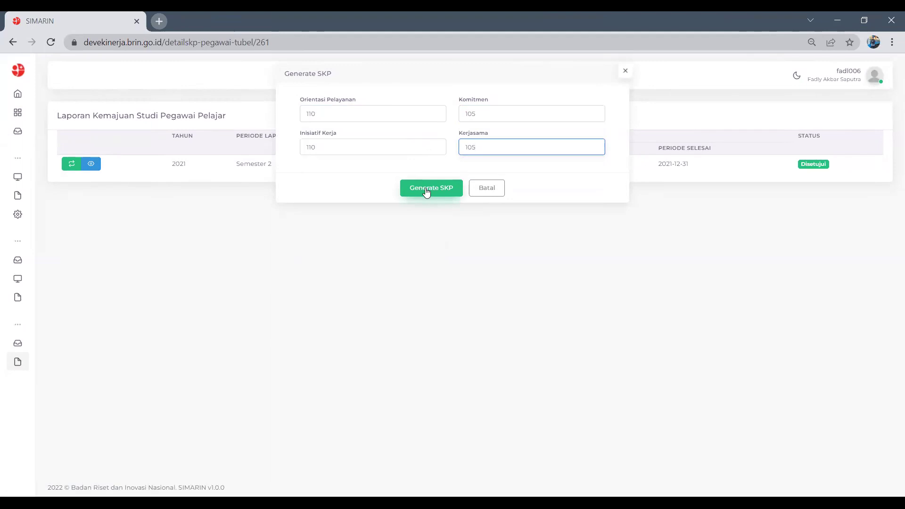
# Step: Submit the Generate SKP form and review the generated SKP from Pegawai yang dinilai through Informasi Penilai, SKP 2021, Realisasi SKP and Penghitungan
pyautogui.click(427, 191)
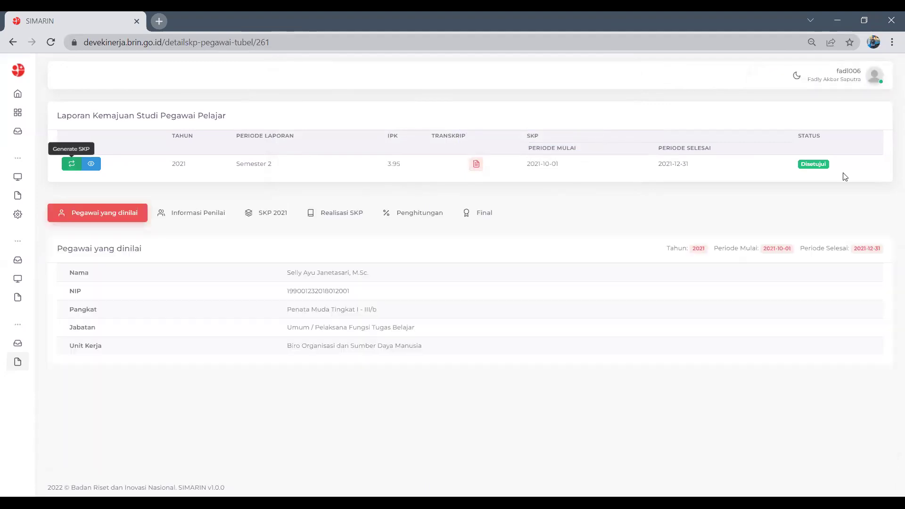
pyautogui.click(219, 214)
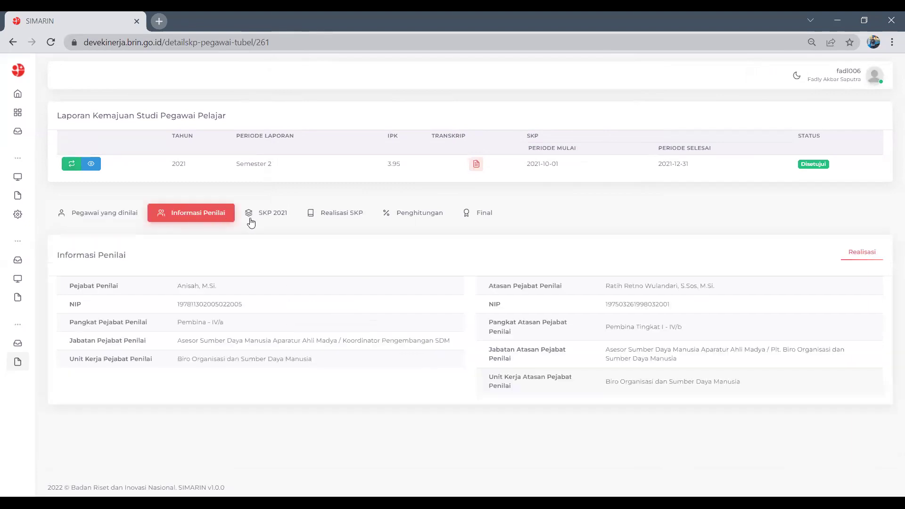
pyautogui.click(130, 218)
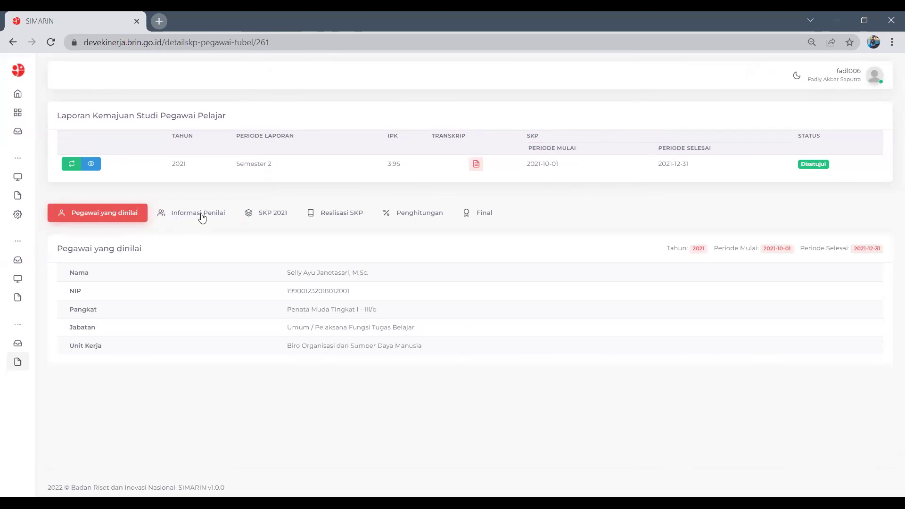
pyautogui.click(201, 218)
pyautogui.click(260, 219)
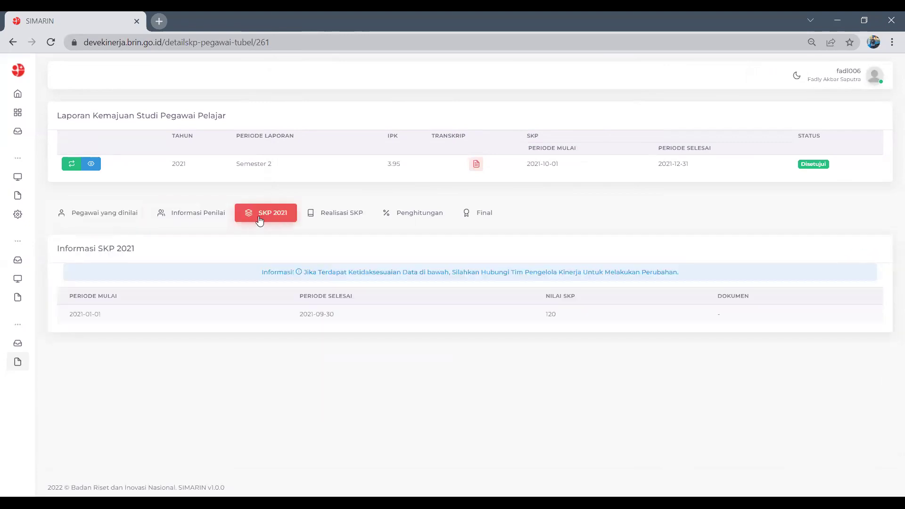
pyautogui.click(348, 217)
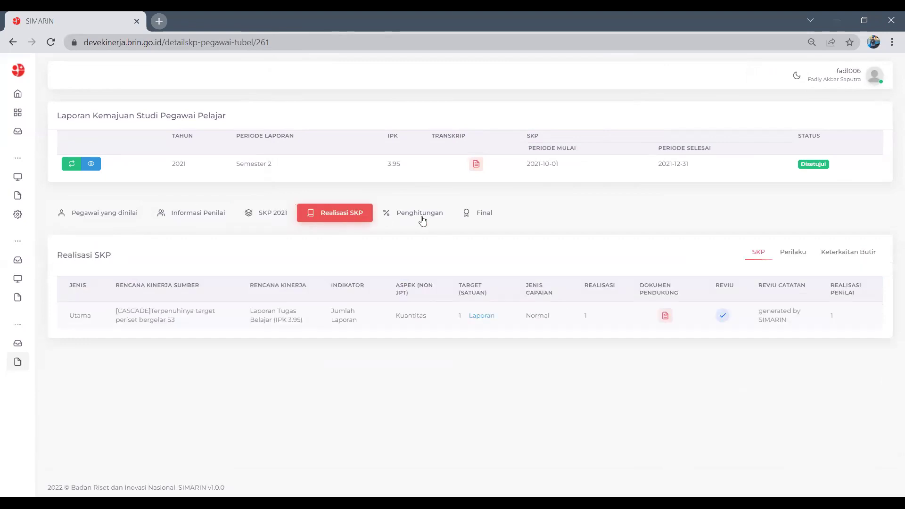
pyautogui.click(423, 222)
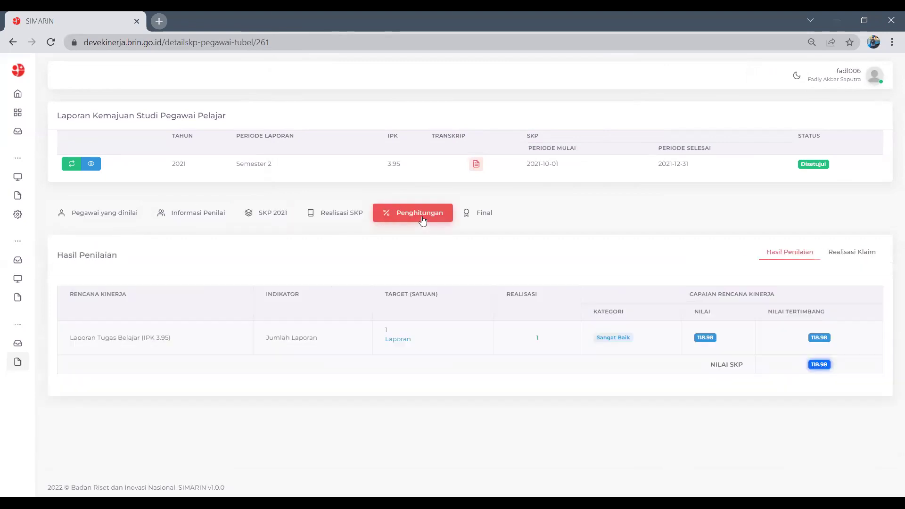
# Step: Examine the generated SKP's Final section, covering Nilai SKP 2021, Aspek Perilaku, the assessor details and Penilaian Kinerja
pyautogui.click(488, 220)
pyautogui.scroll(-5, 617, 343)
pyautogui.scroll(3, 616, 345)
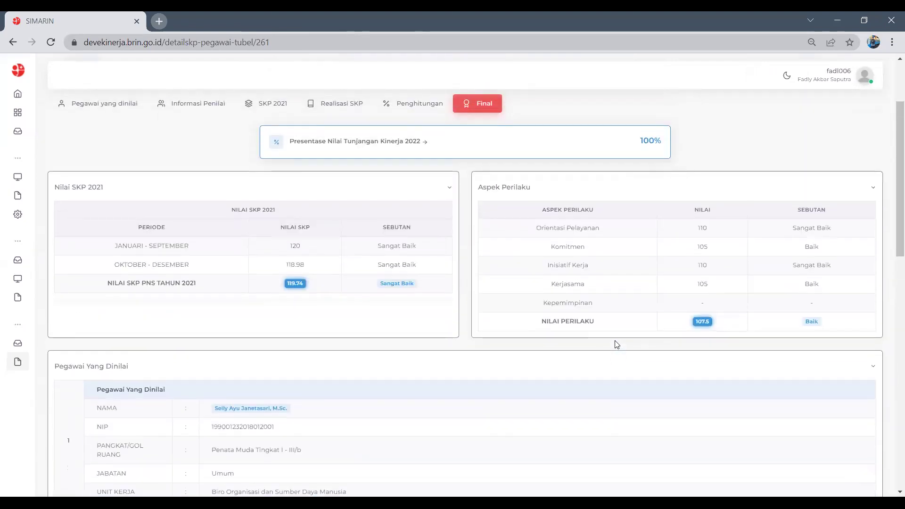
pyautogui.scroll(-1, 616, 344)
pyautogui.scroll(-2, 616, 345)
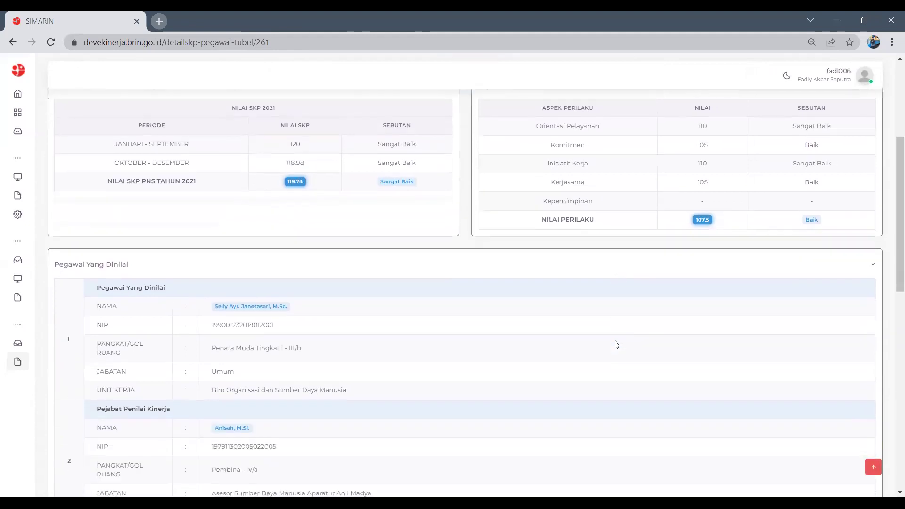
pyautogui.scroll(-5, 617, 345)
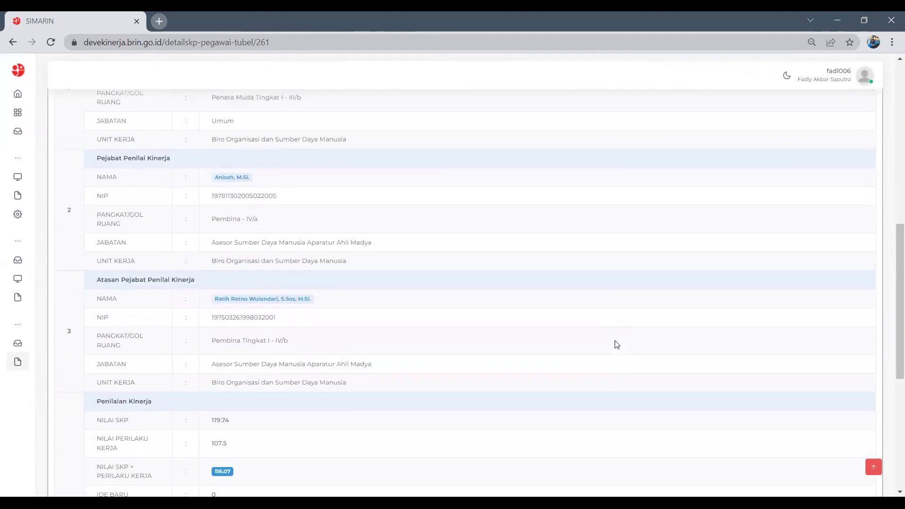
pyautogui.scroll(7, 616, 344)
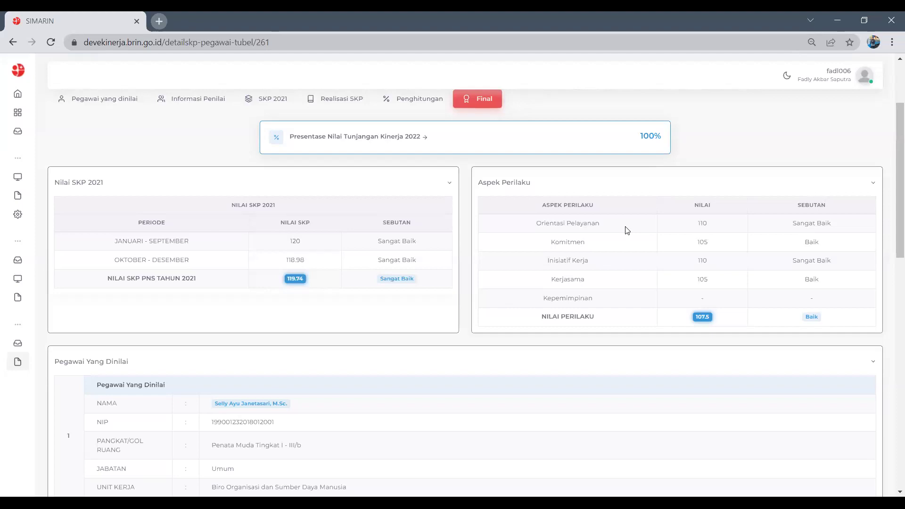
pyautogui.scroll(-3, 628, 231)
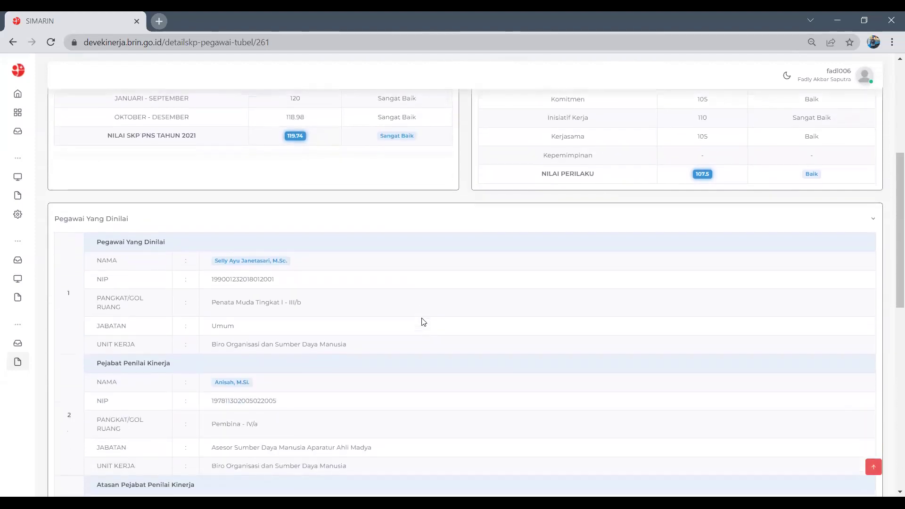
pyautogui.scroll(-5, 423, 322)
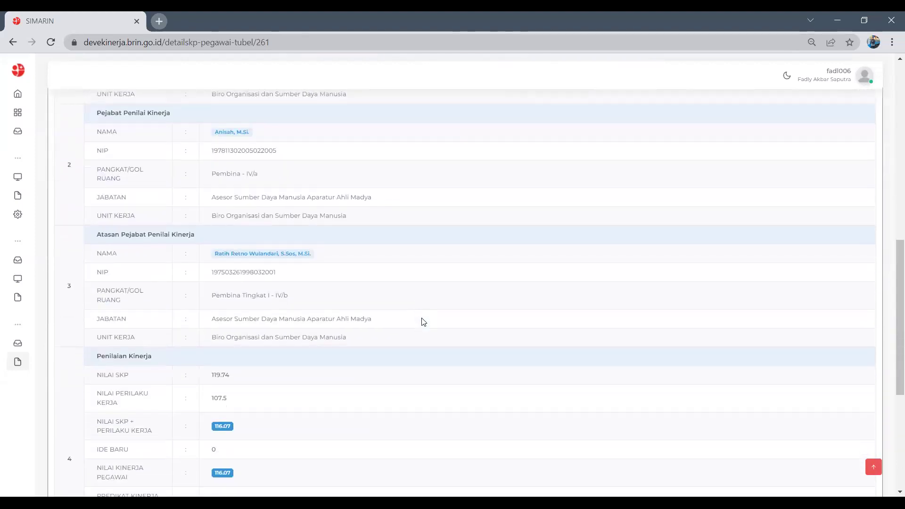
pyautogui.scroll(-5, 423, 322)
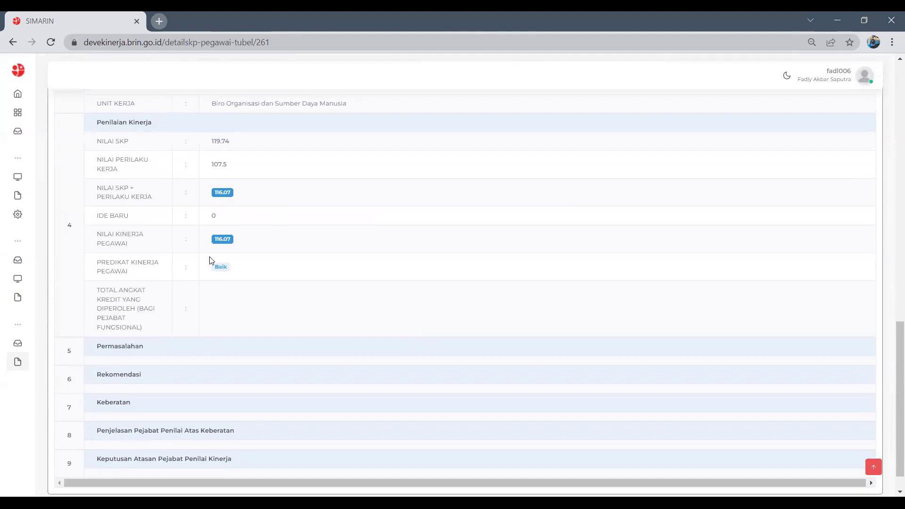
pyautogui.scroll(15, 210, 261)
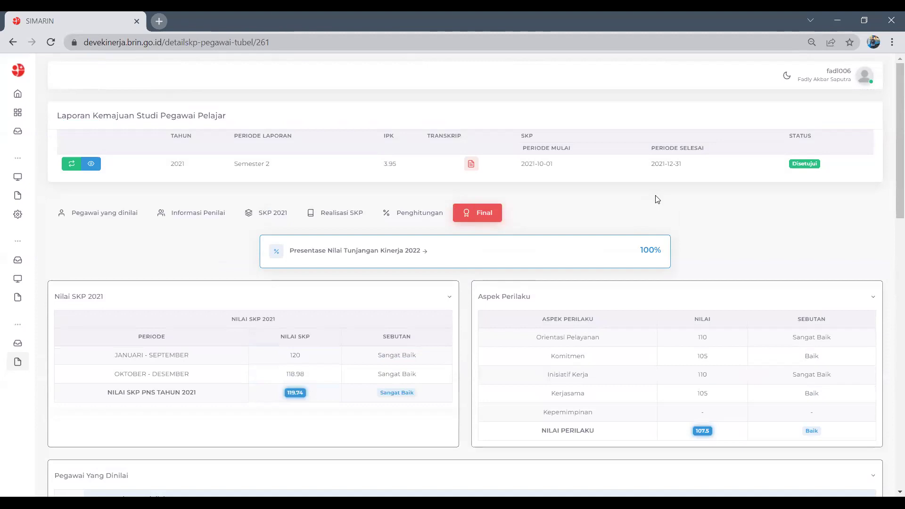
# Step: Log out of the assessor's account, sign in with the student employee's username and password, and dismiss the Video Tutorial window
pyautogui.click(870, 80)
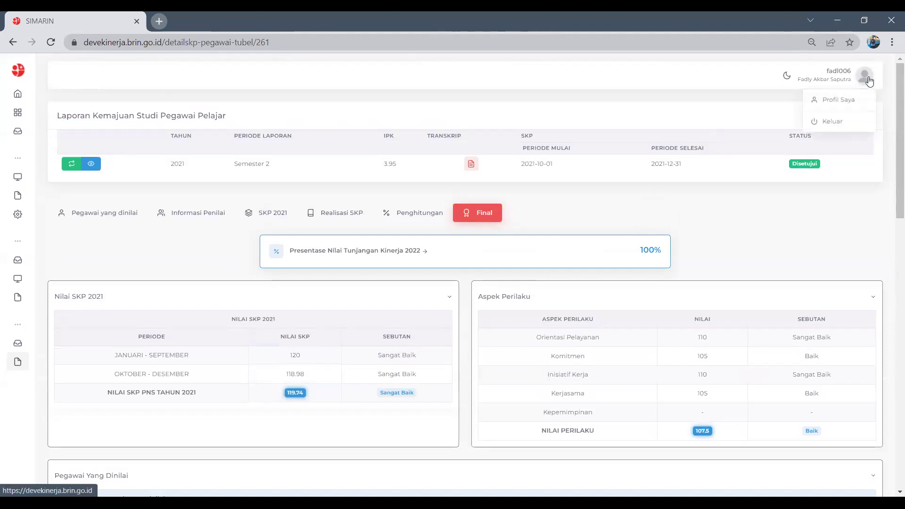
pyautogui.click(842, 120)
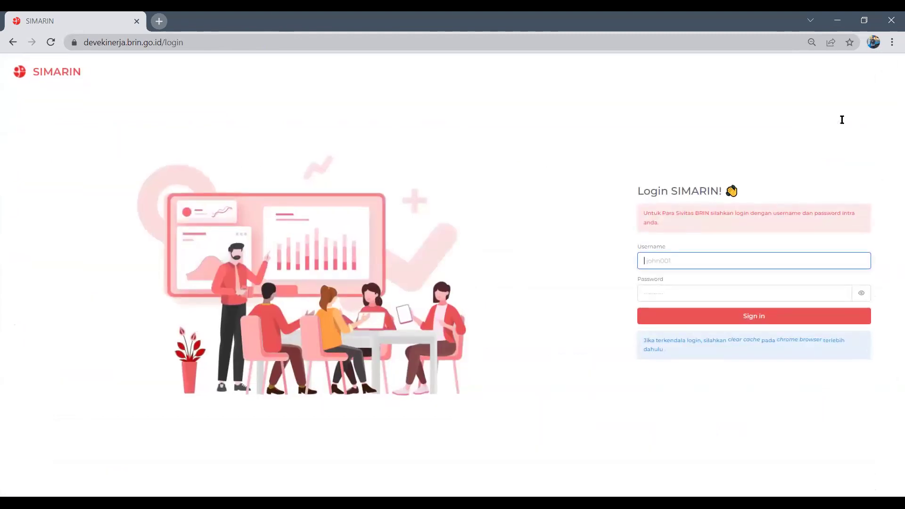
pyautogui.write('ar')
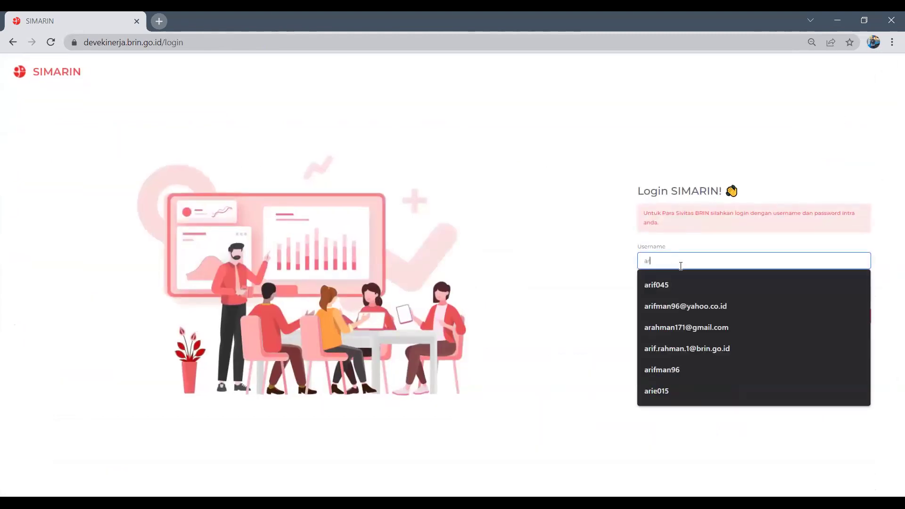
pyautogui.press('BackSpace')
pyautogui.press('BackSpace')
pyautogui.write('sell001')
pyautogui.press('Tab')
pyautogui.write('•••')
pyautogui.press('Return')
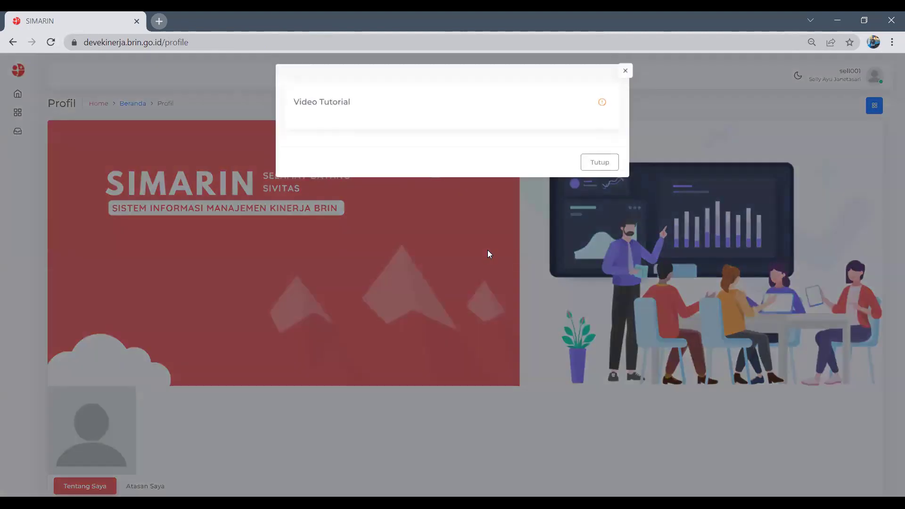
pyautogui.click(493, 248)
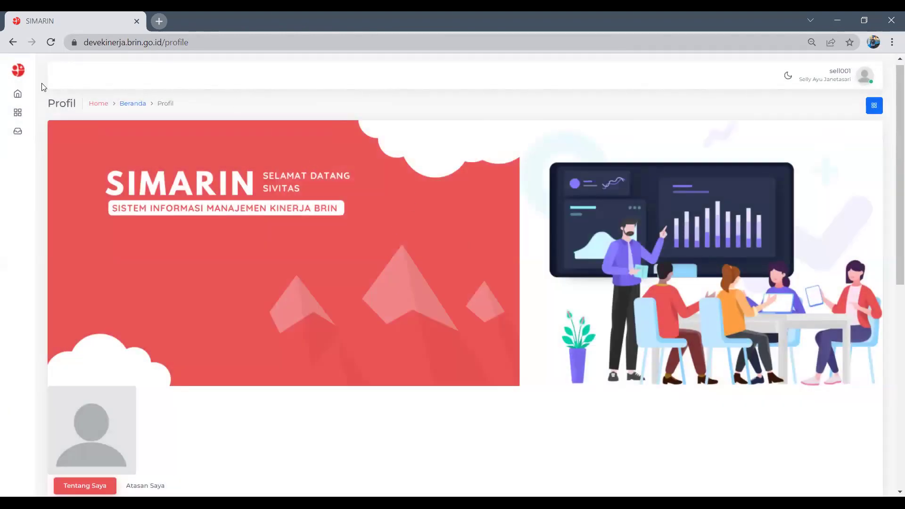
# Step: Open the SKP list under Kinerja Saya, view the 2021 SKP's Riwayat SKP and close it
pyautogui.moveTo(27, 87)
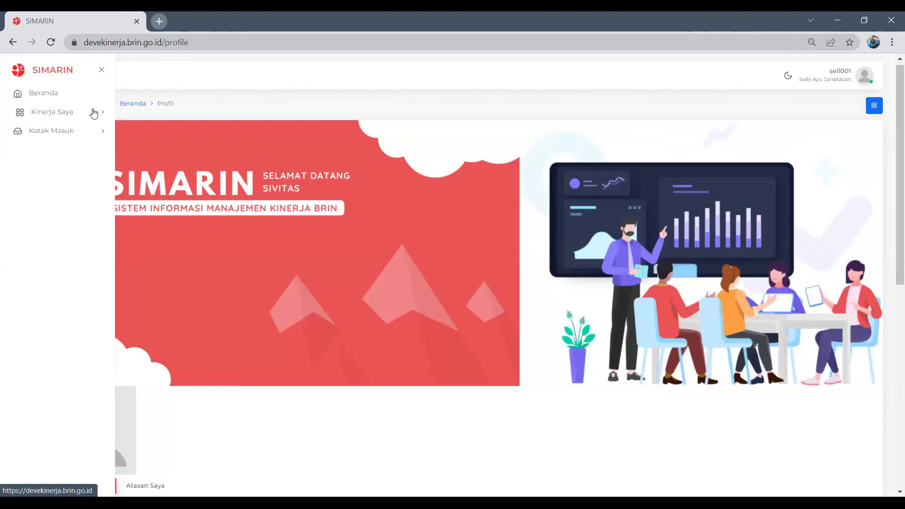
pyautogui.click(94, 113)
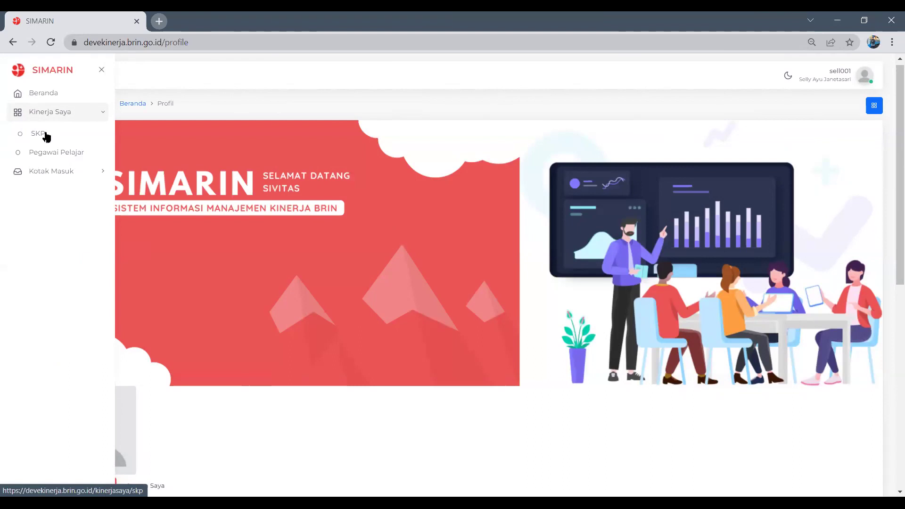
pyautogui.click(46, 135)
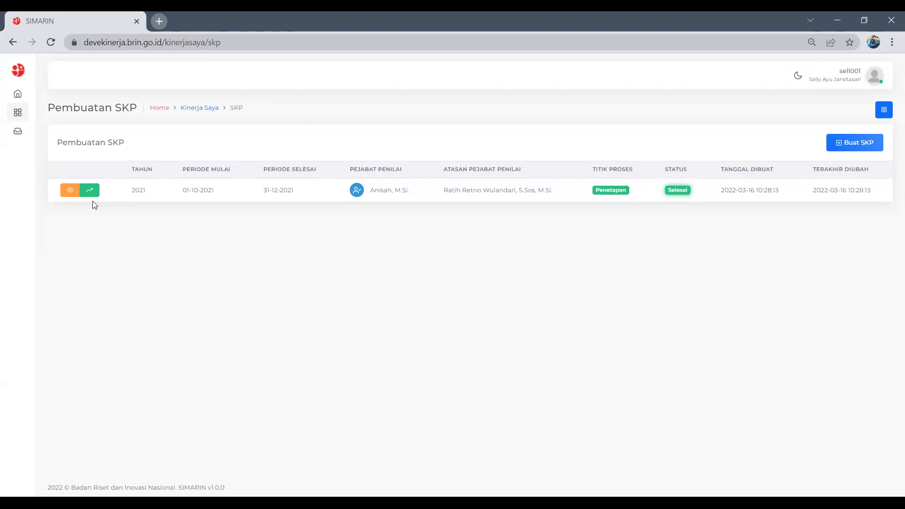
pyautogui.click(66, 191)
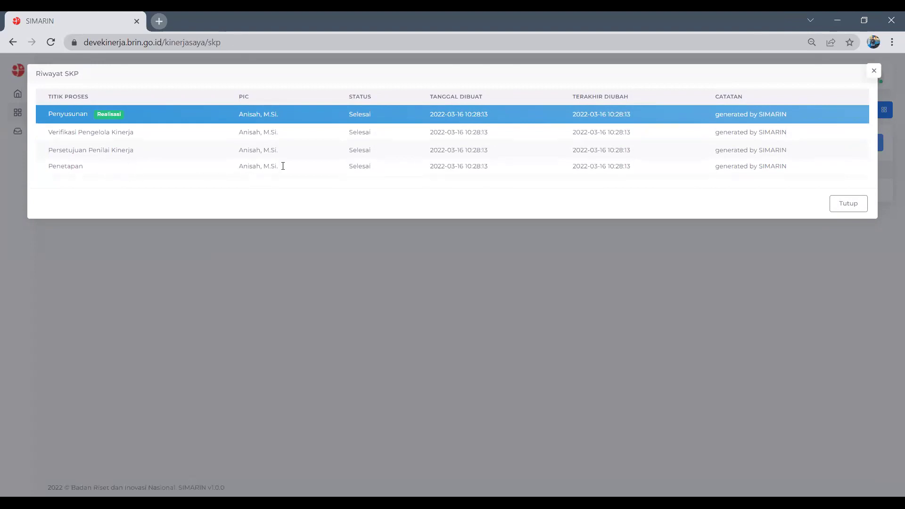
pyautogui.click(874, 71)
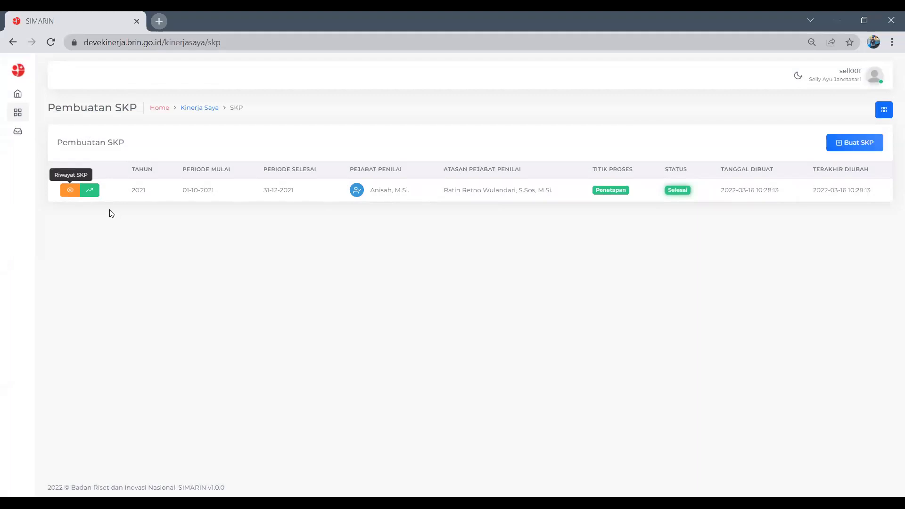
# Step: Open the 2021 SKP's realization and review Pegawai yang dinilai, Informasi Penilai, SKP 2021 and Realisasi SKP
pyautogui.click(89, 192)
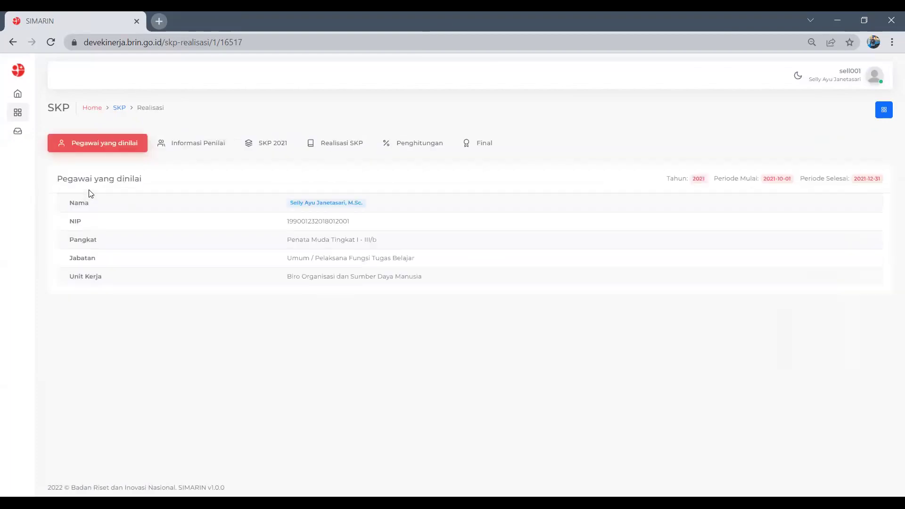
pyautogui.click(213, 148)
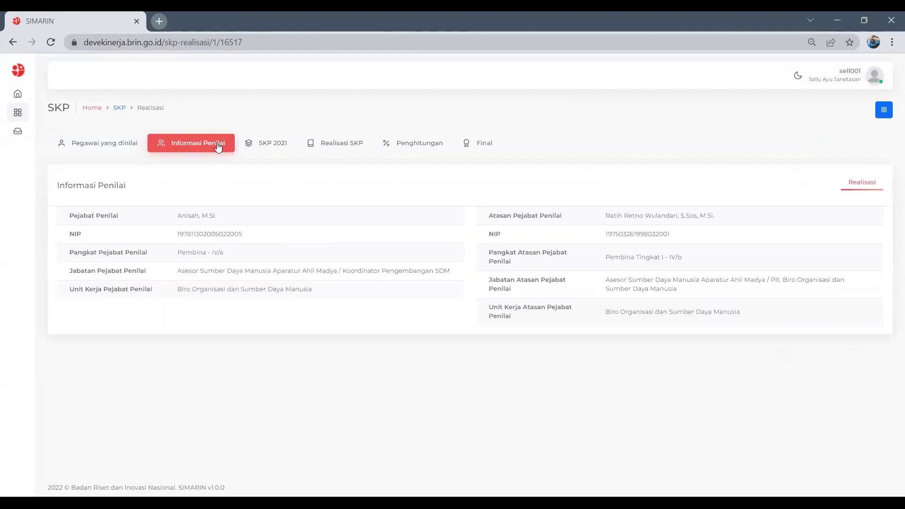
pyautogui.click(109, 144)
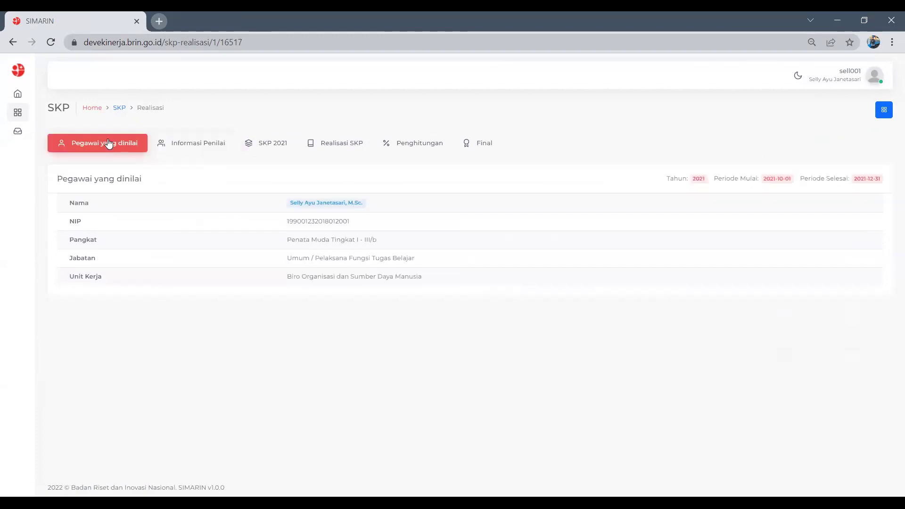
pyautogui.click(194, 149)
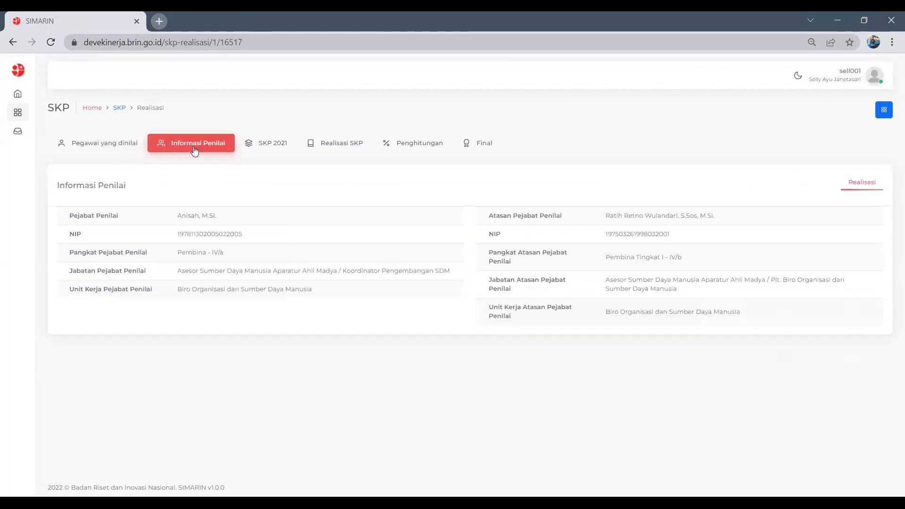
pyautogui.click(277, 153)
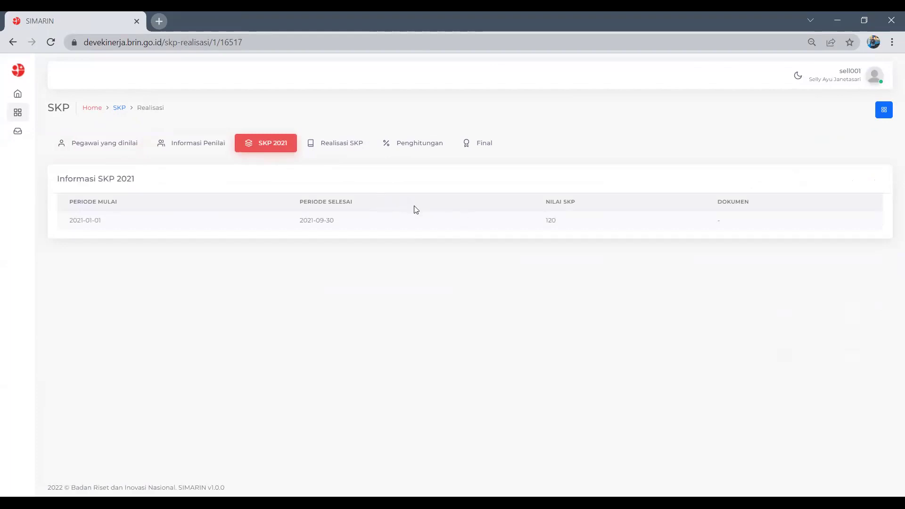
pyautogui.click(352, 145)
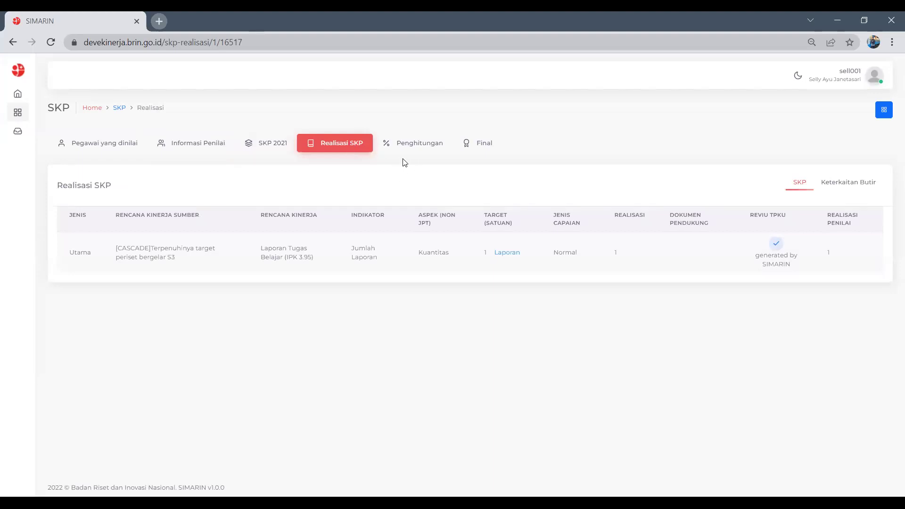
# Step: Compare the Realisasi Klaim and Hasil Penilaian tables in the SKP's Penghitungan section
pyautogui.click(415, 152)
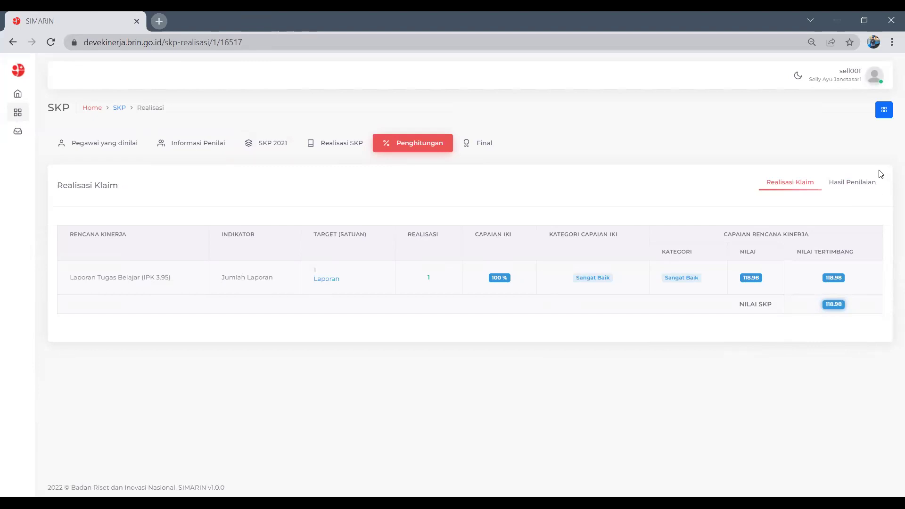
pyautogui.click(854, 185)
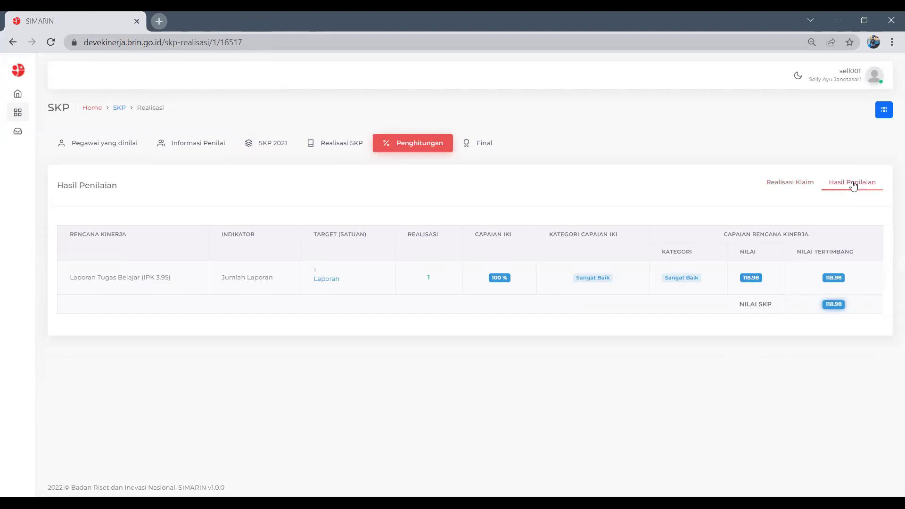
pyautogui.click(809, 186)
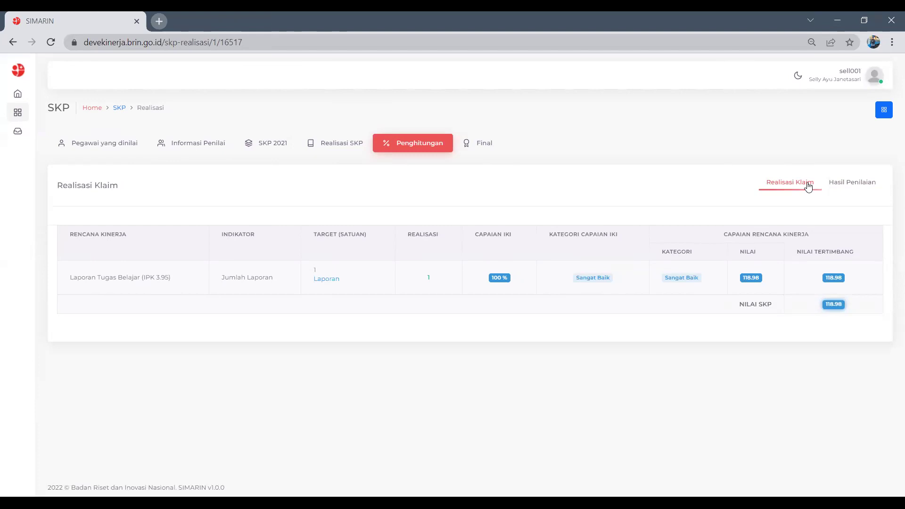
pyautogui.click(854, 184)
pyautogui.click(805, 187)
pyautogui.click(845, 188)
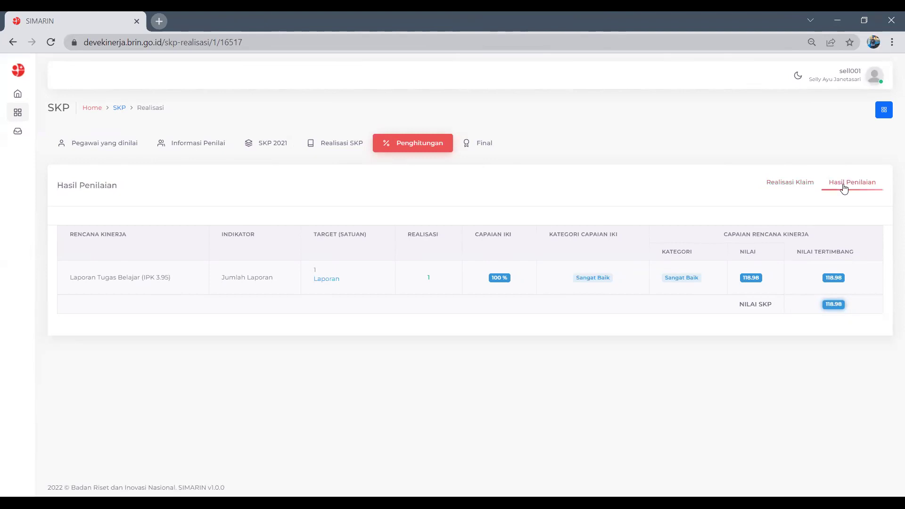
pyautogui.click(807, 188)
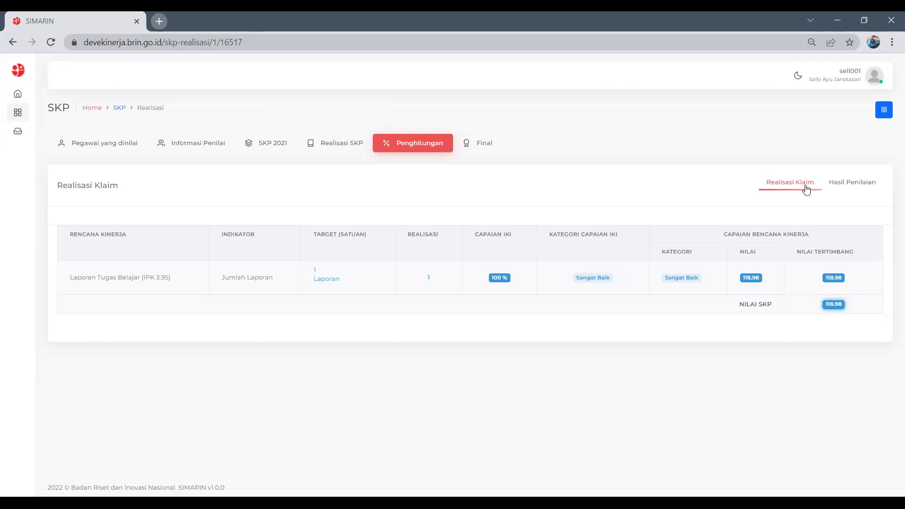
# Step: Recheck the claimed realization against the assessment results in Penghitungan, ending on the Hasil Penilaian table
pyautogui.click(852, 188)
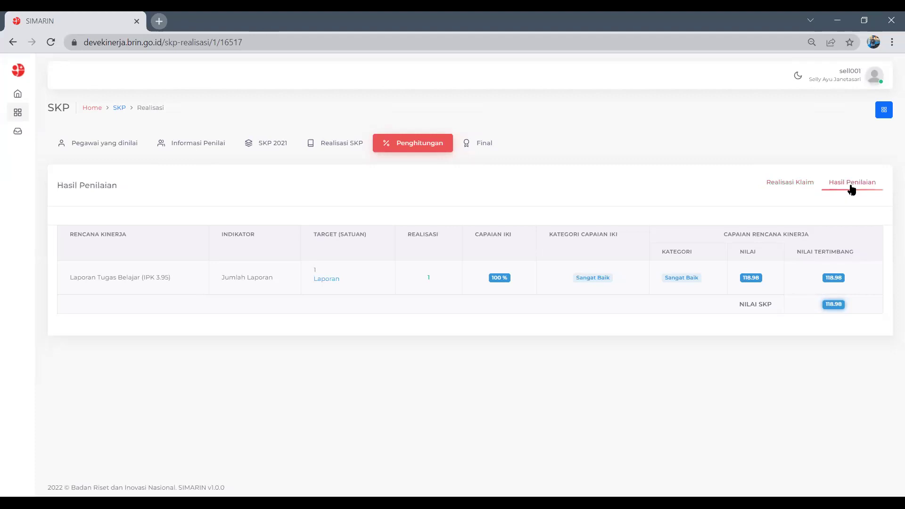
pyautogui.click(813, 187)
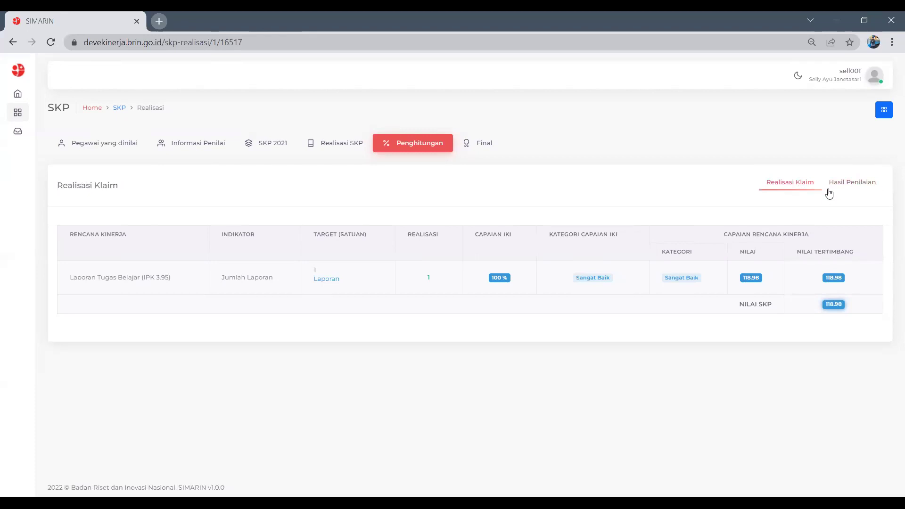
pyautogui.click(848, 191)
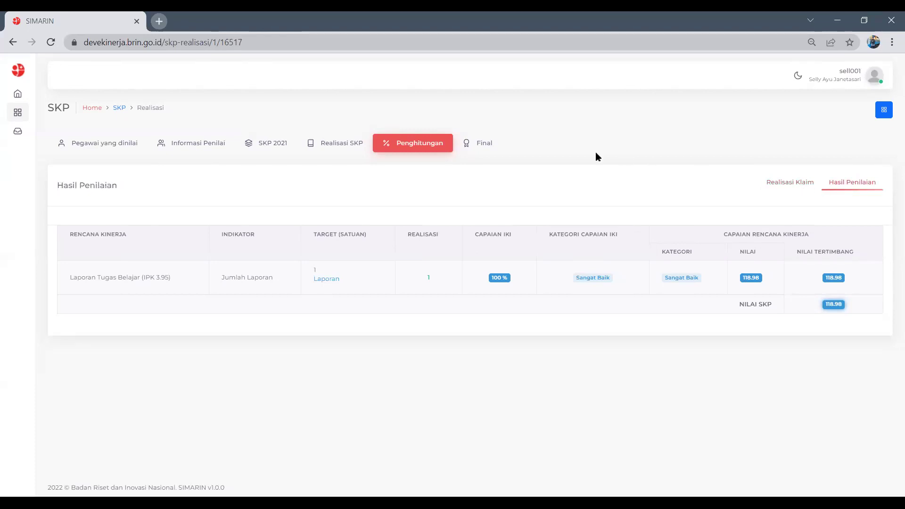
# Step: Open the SKP's Final section and review the performance allowance percentage, Nilai SKP 2021 by period and Aspek Perilaku scores
pyautogui.click(486, 150)
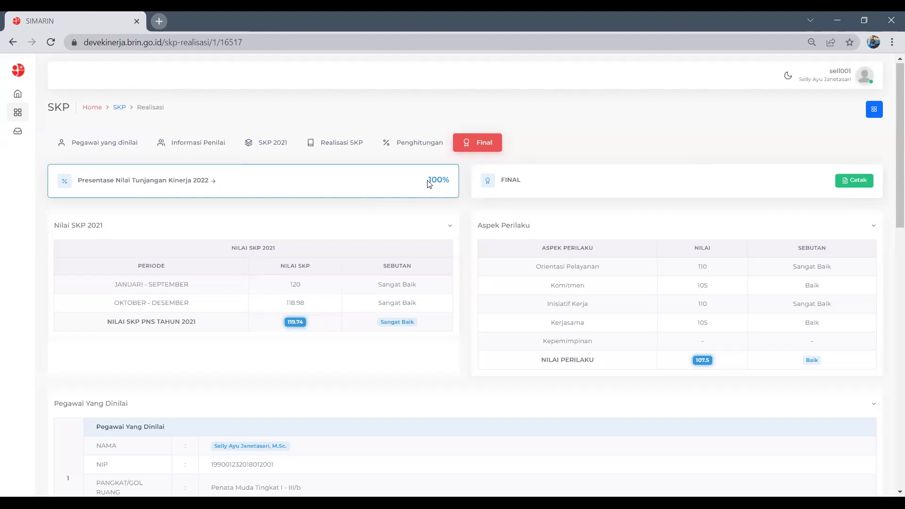
pyautogui.scroll(-1, 409, 264)
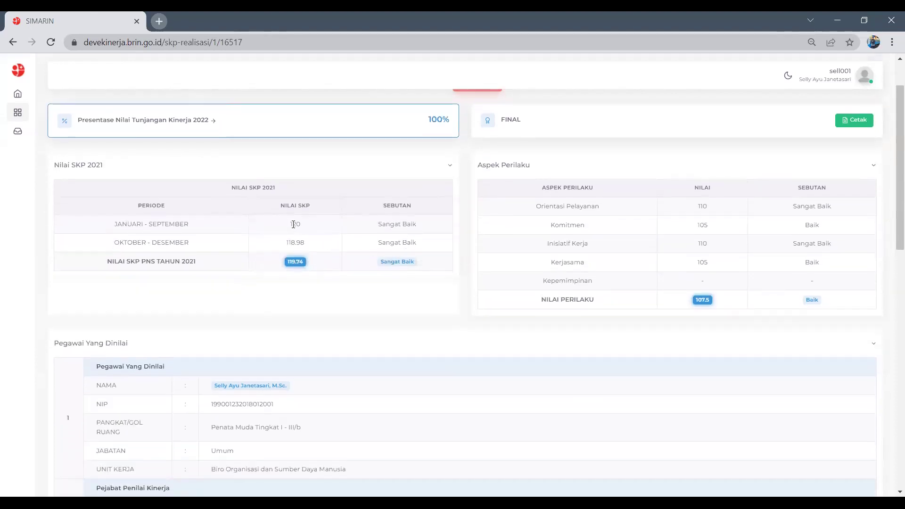
pyautogui.moveTo(285, 225); pyautogui.dragTo(337, 251)
pyautogui.click(350, 277)
pyautogui.scroll(1, 350, 278)
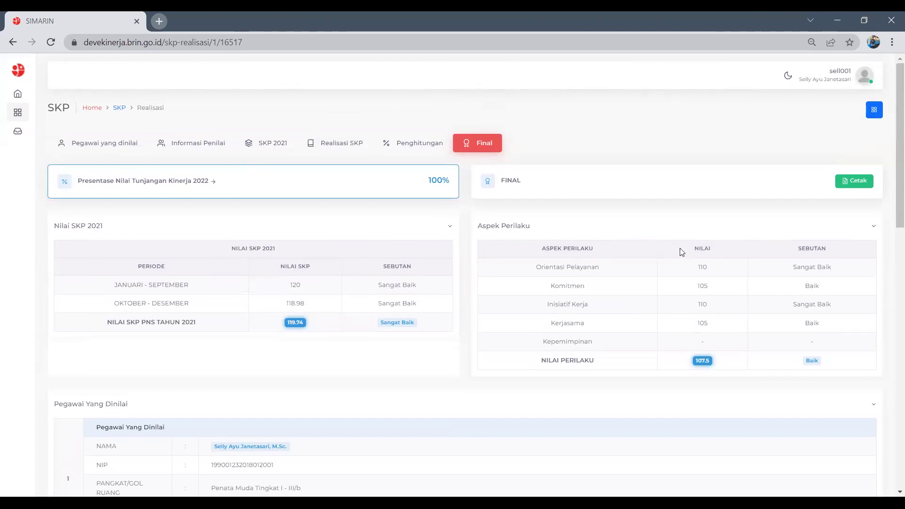
# Step: Review the details of the assessed employee, Pejabat Penilai Kinerja and Atasan Pejabat Penilai Kinerja in the Final section
pyautogui.scroll(-3, 389, 386)
pyautogui.scroll(-3, 389, 385)
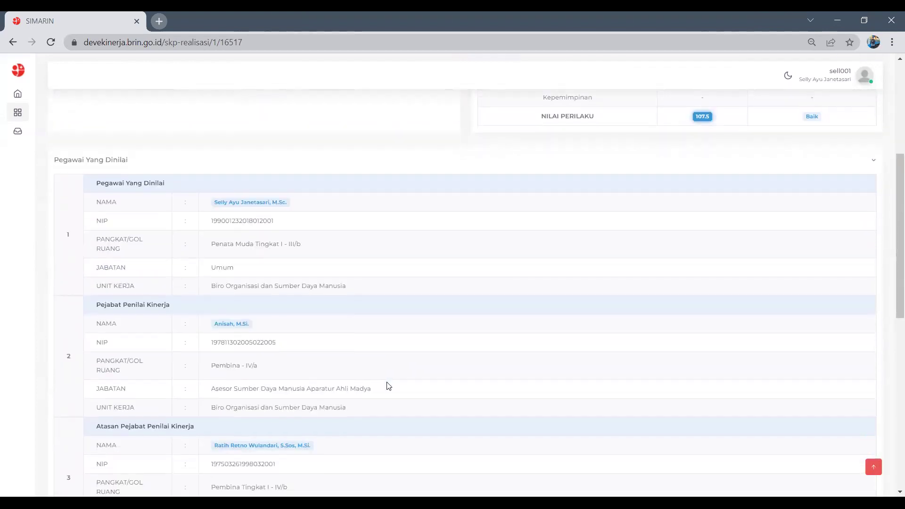
pyautogui.scroll(-1, 389, 386)
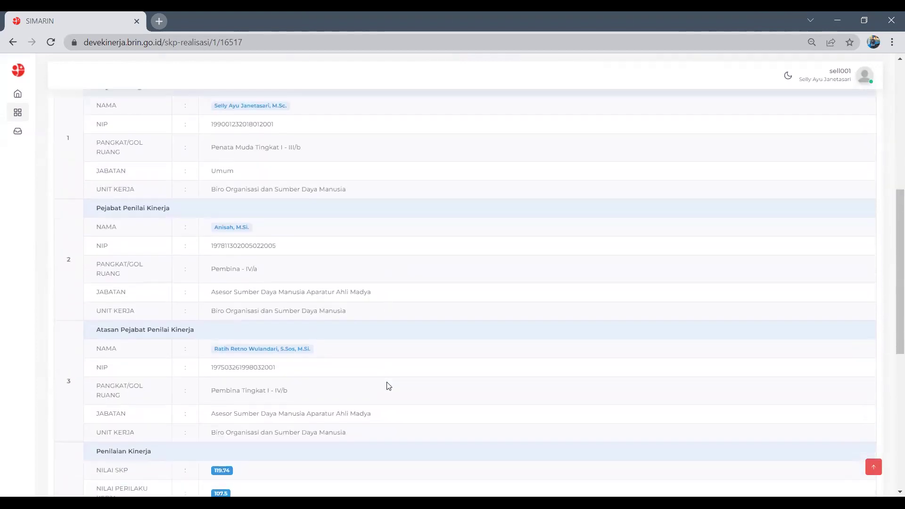
pyautogui.scroll(-2, 389, 386)
pyautogui.scroll(3, 389, 386)
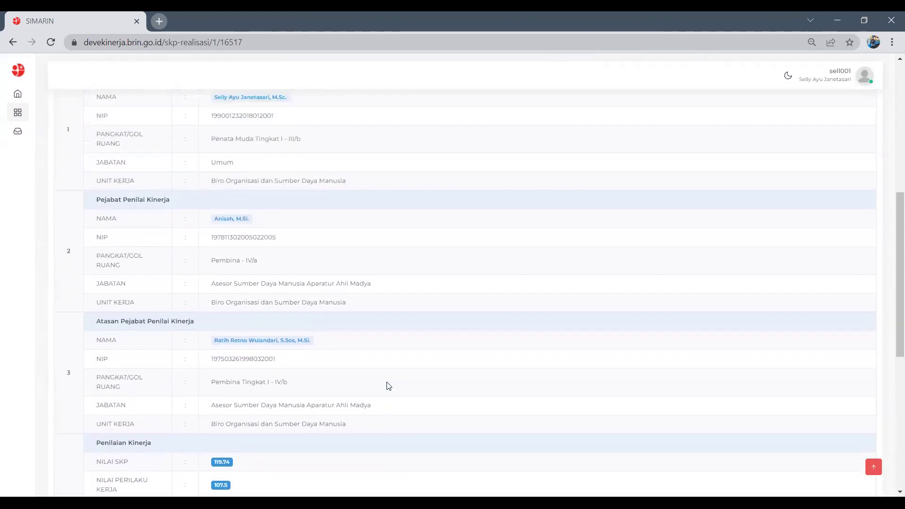
# Step: Examine the Penilaian Kinerja block, including Nilai SKP, Nilai Perilaku Kerja, Ide Baru, Nilai Kinerja Pegawai and Predikat Kinerja Pegawai
pyautogui.scroll(-5, 389, 385)
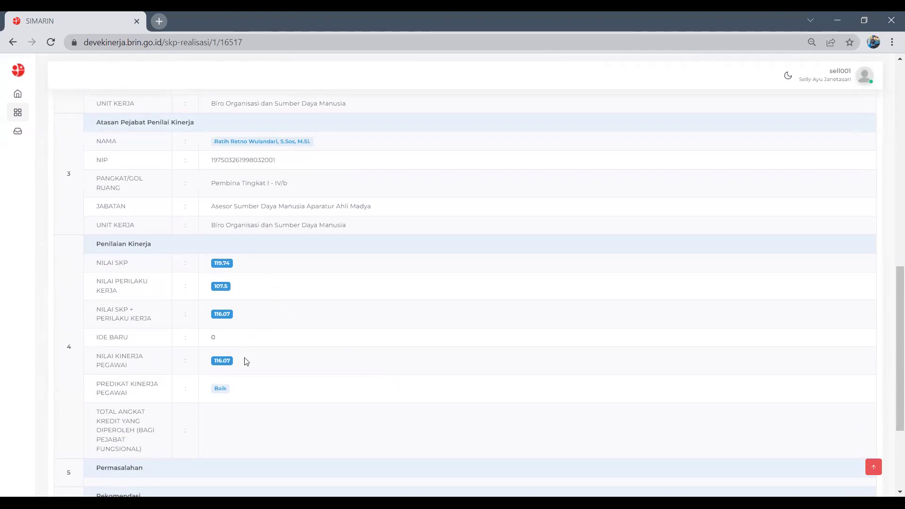
pyautogui.scroll(-1, 245, 362)
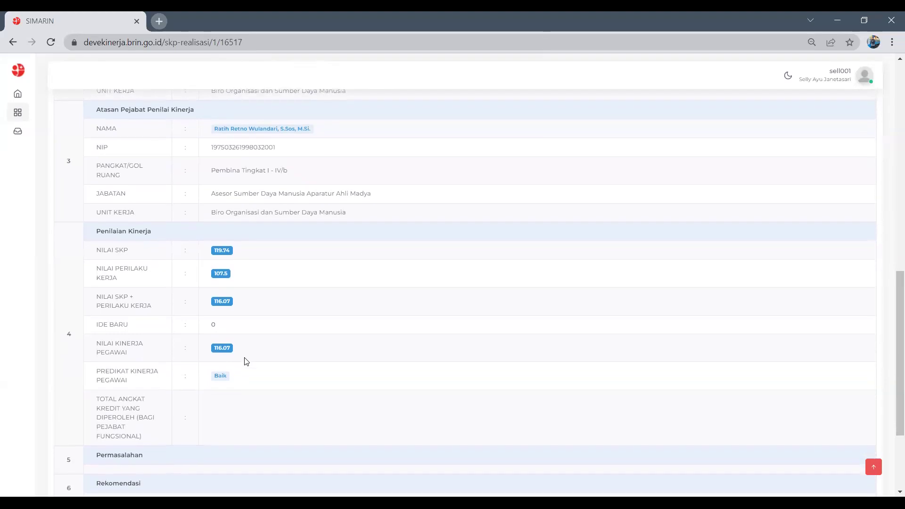
pyautogui.scroll(3, 245, 362)
pyautogui.scroll(-2, 245, 362)
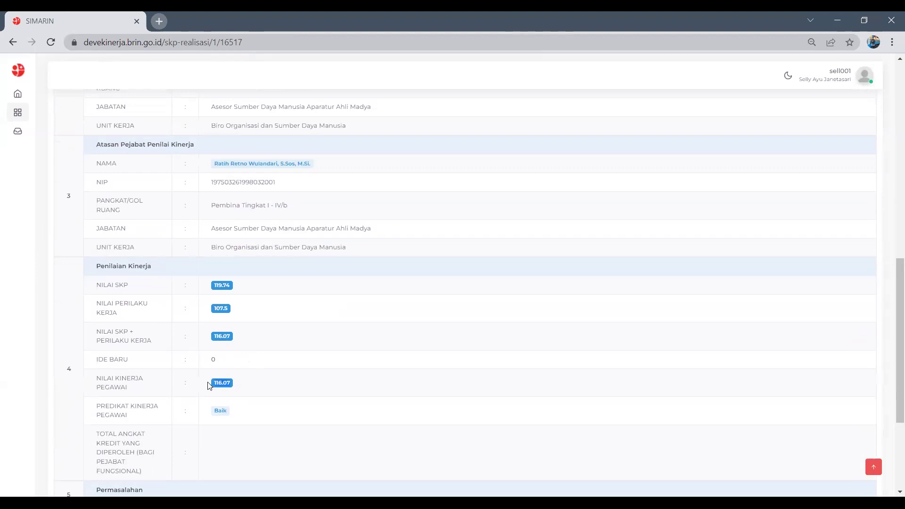
pyautogui.scroll(-1, 210, 384)
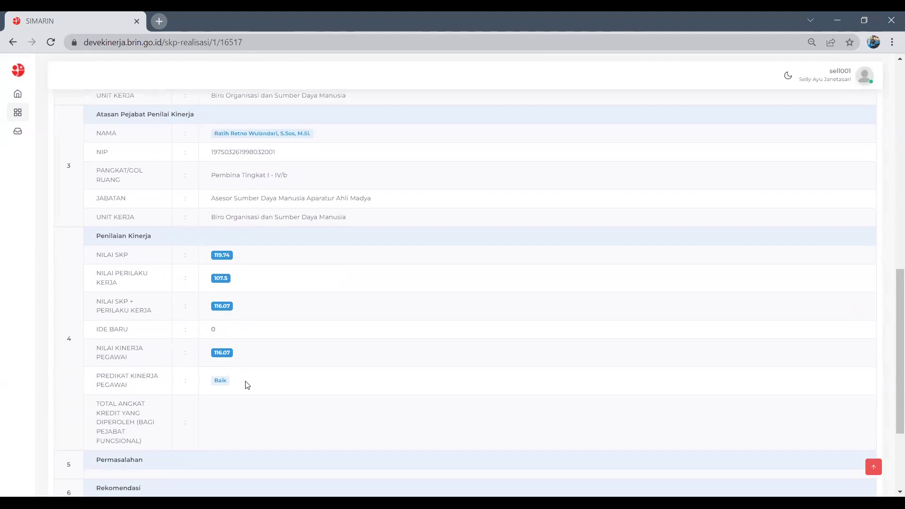
pyautogui.scroll(1, 245, 386)
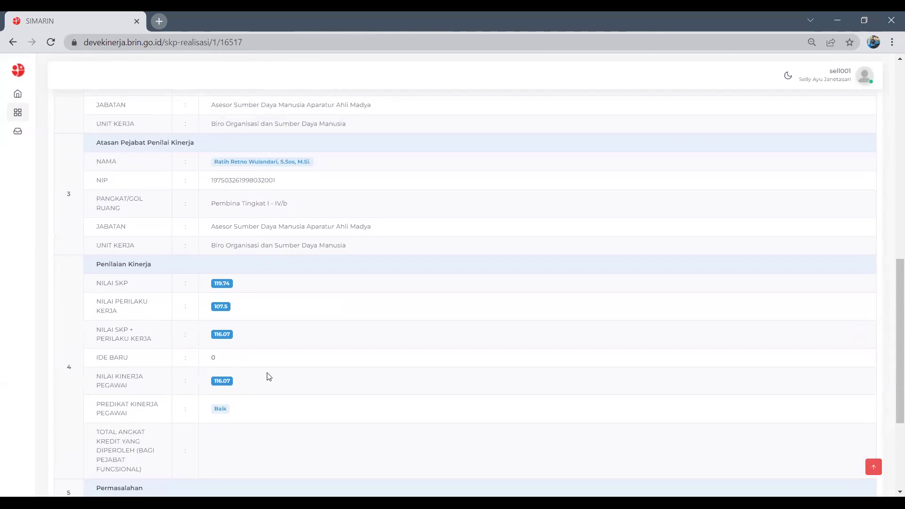
pyautogui.scroll(1, 289, 378)
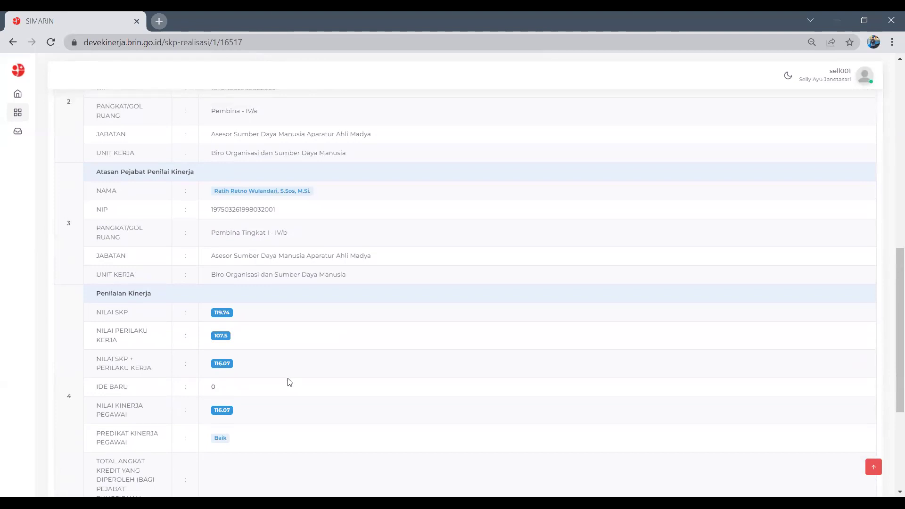
pyautogui.scroll(1, 251, 400)
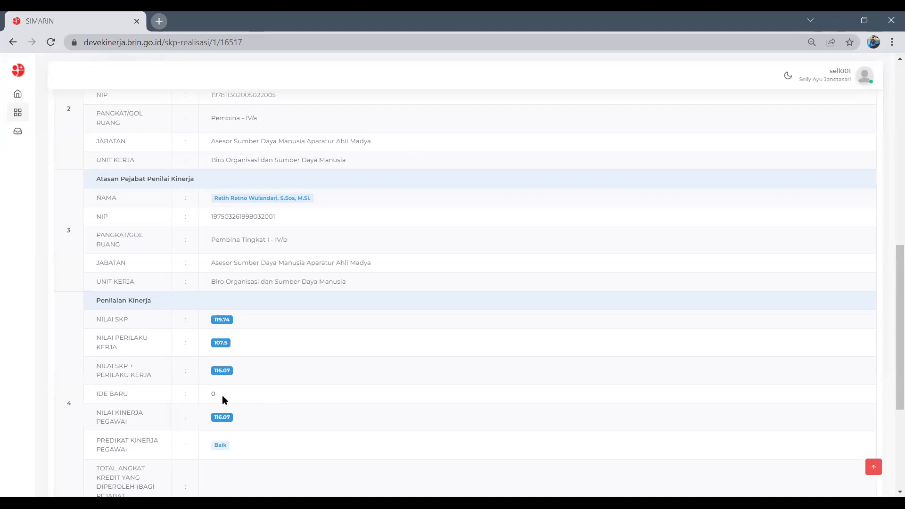
pyautogui.moveTo(237, 445); pyautogui.dragTo(210, 446)
pyautogui.click(245, 395)
pyautogui.scroll(1, 384, 370)
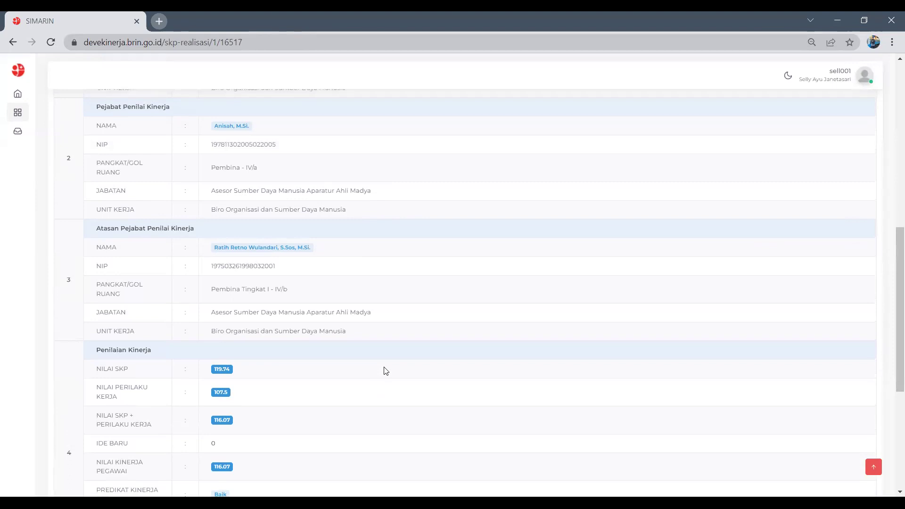
pyautogui.scroll(-1, 386, 371)
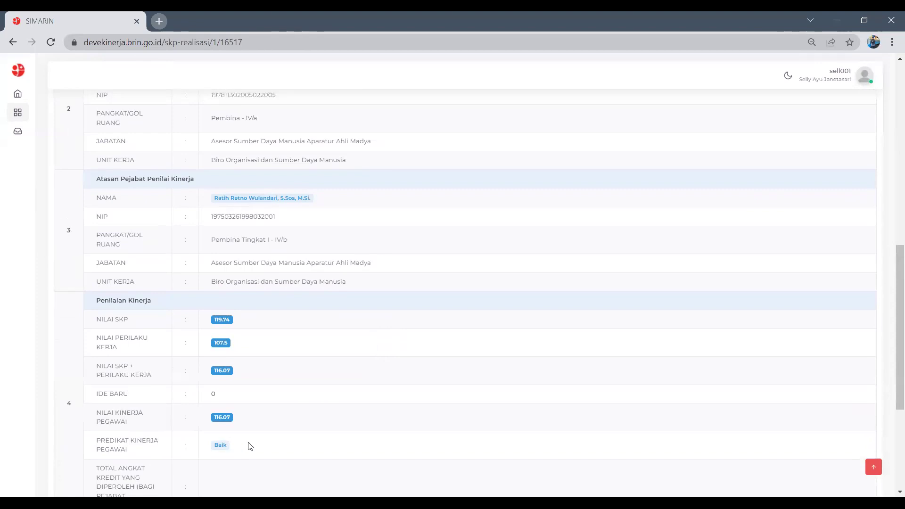
# Step: Open the printable version of the final SKP and read from its cover page through the Penilaian SKP Pejabat Fungsional table
pyautogui.scroll(10, 408, 346)
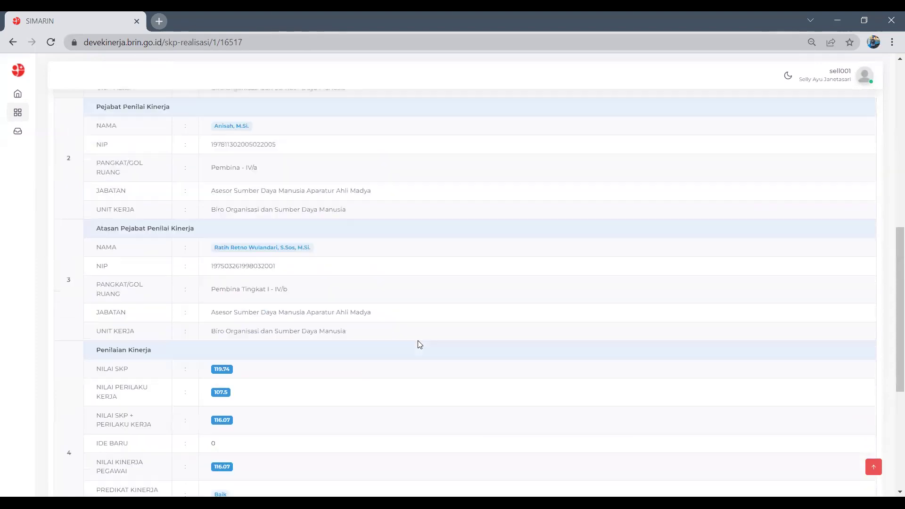
pyautogui.scroll(1, 420, 345)
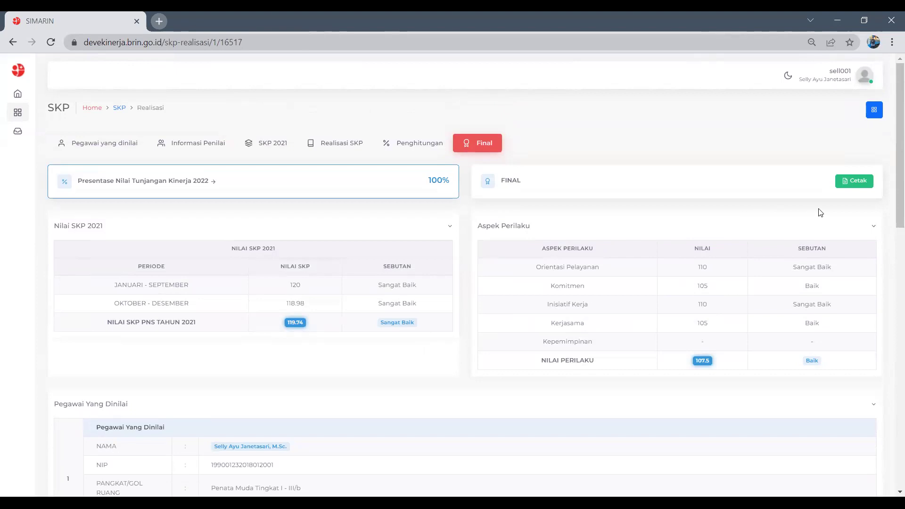
pyautogui.click(855, 182)
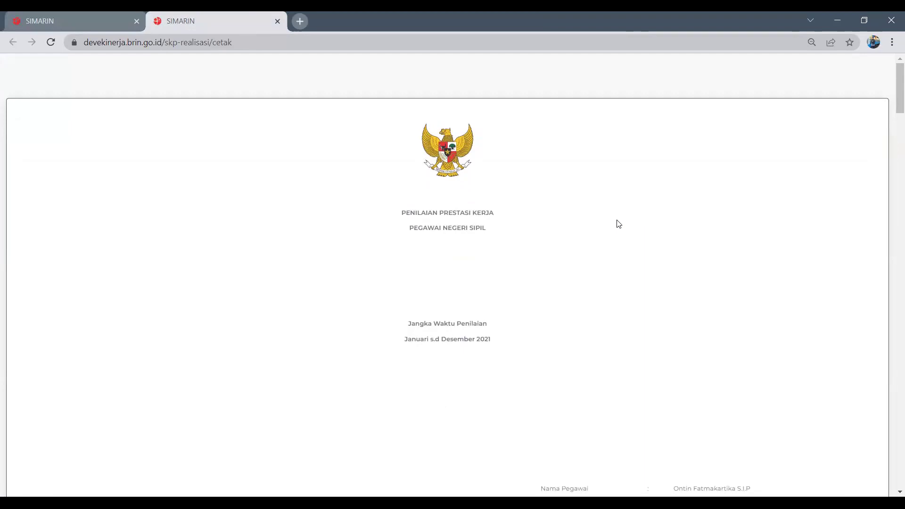
pyautogui.scroll(-2, 537, 249)
pyautogui.scroll(-7, 536, 247)
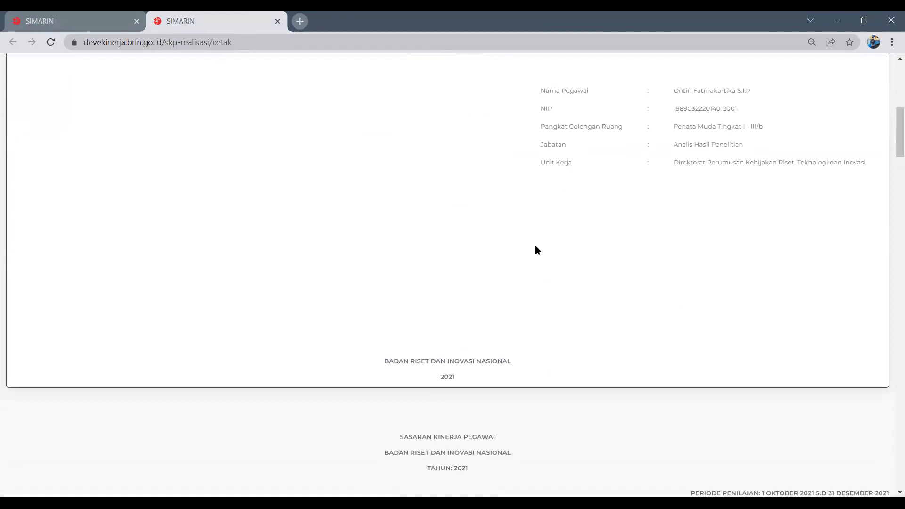
pyautogui.scroll(-6, 500, 285)
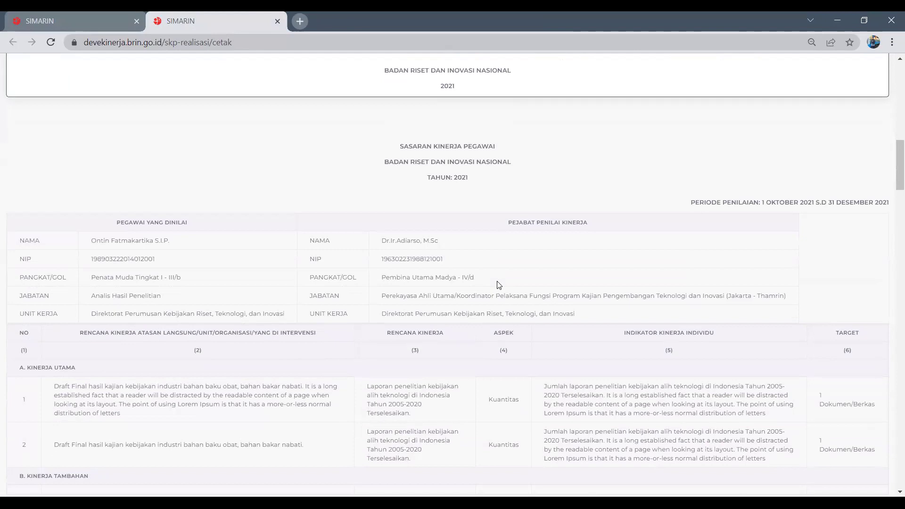
pyautogui.scroll(-6, 499, 286)
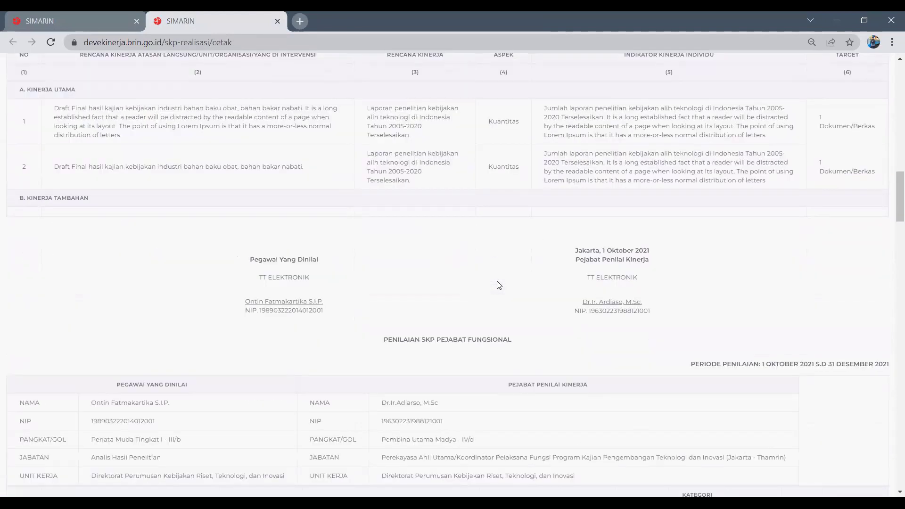
pyautogui.scroll(-2, 499, 285)
pyautogui.scroll(-3, 499, 285)
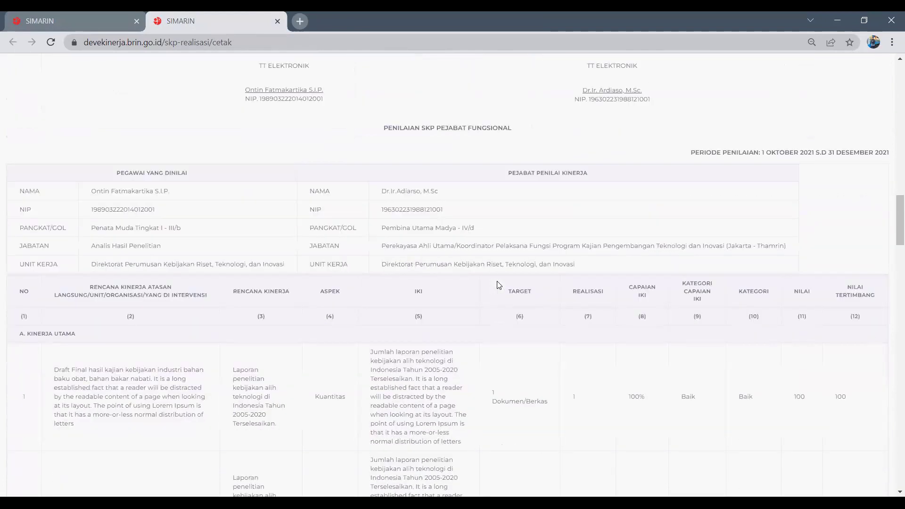
pyautogui.scroll(-3, 499, 286)
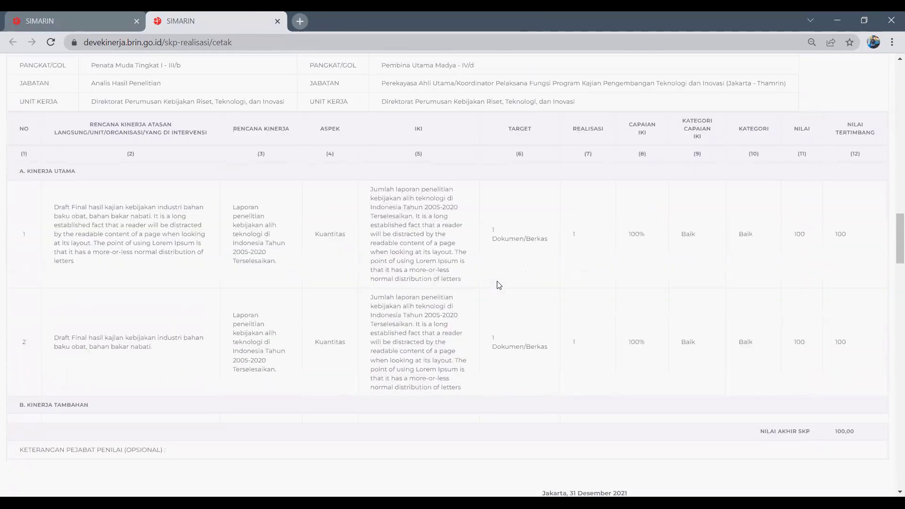
pyautogui.scroll(-1, 499, 285)
# Step: Go back to the start of the printable document and reread the Sasaran Kinerja Pegawai and Penilaian SKP Pejabat Fungsional sections
pyautogui.scroll(6, 499, 284)
pyautogui.scroll(7, 498, 282)
pyautogui.scroll(9, 498, 283)
pyautogui.scroll(5, 499, 286)
pyautogui.scroll(-10, 499, 285)
pyautogui.scroll(-3, 499, 284)
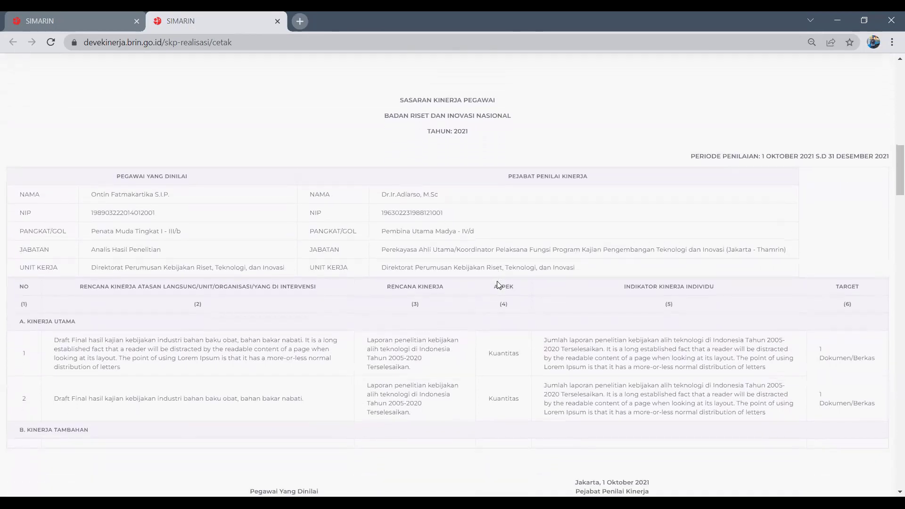
pyautogui.scroll(-3, 498, 284)
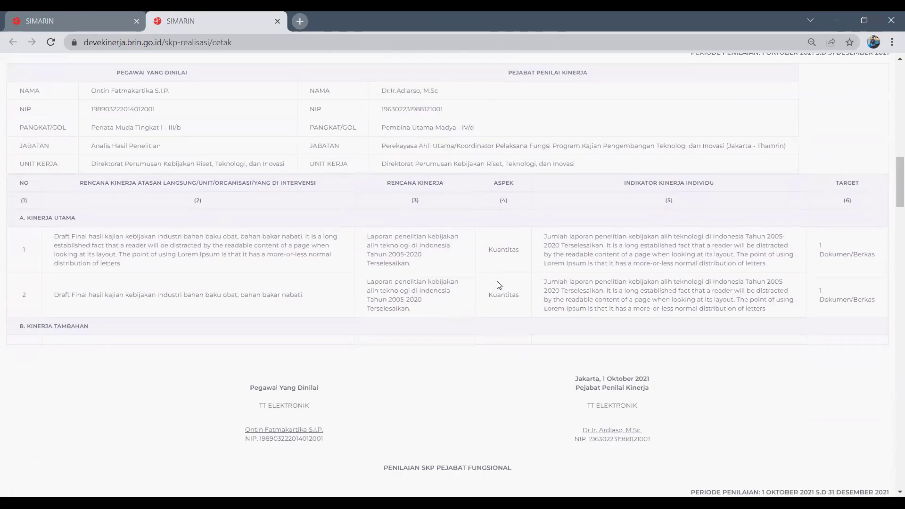
pyautogui.scroll(-7, 499, 286)
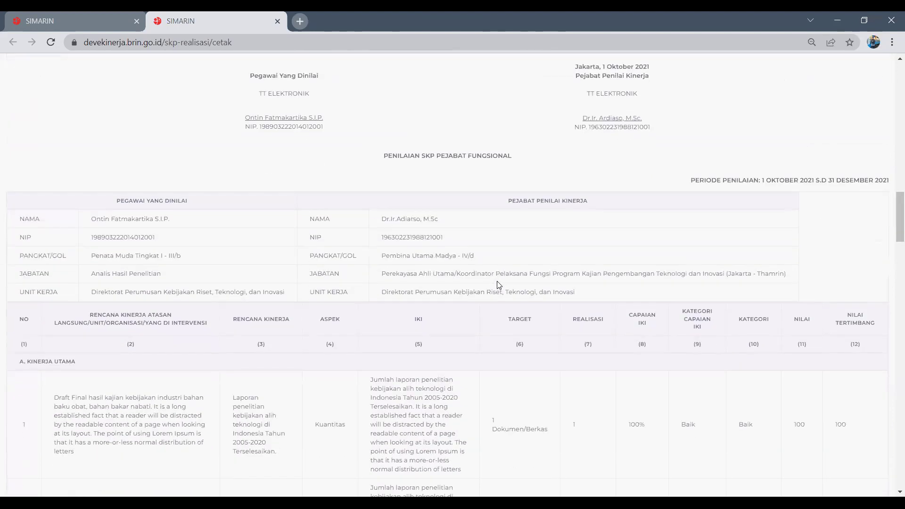
pyautogui.scroll(-1, 499, 284)
pyautogui.scroll(-1, 498, 285)
pyautogui.scroll(4, 498, 285)
pyautogui.scroll(-5, 498, 284)
pyautogui.scroll(-4, 498, 285)
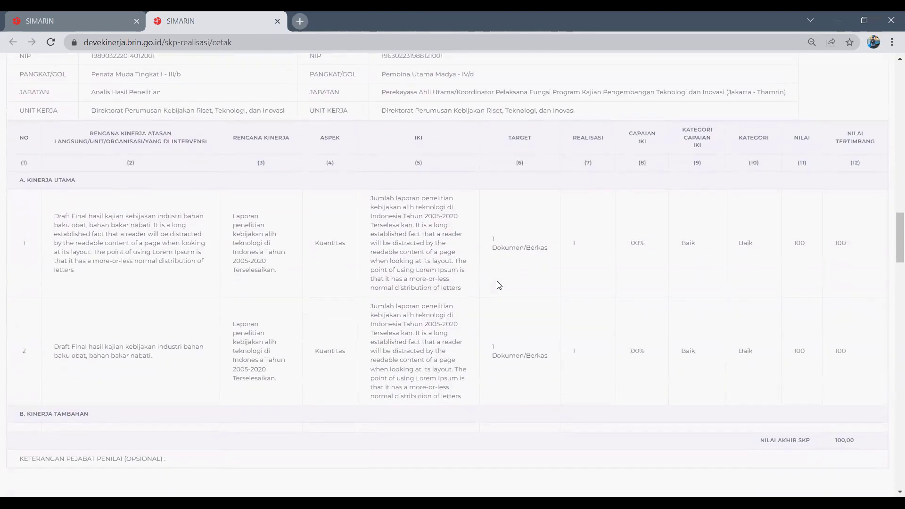
# Step: Review the printable document's PNS performance assessment, the 2021 Integrasi Hasil Penilaian Kinerja and the Laporan Dokumen Penilaian Kinerja
pyautogui.scroll(-7, 499, 285)
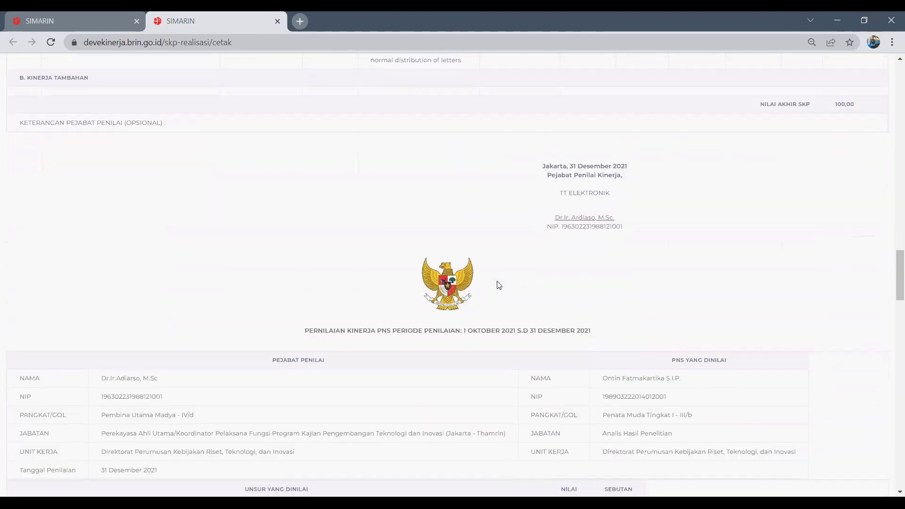
pyautogui.scroll(1, 499, 284)
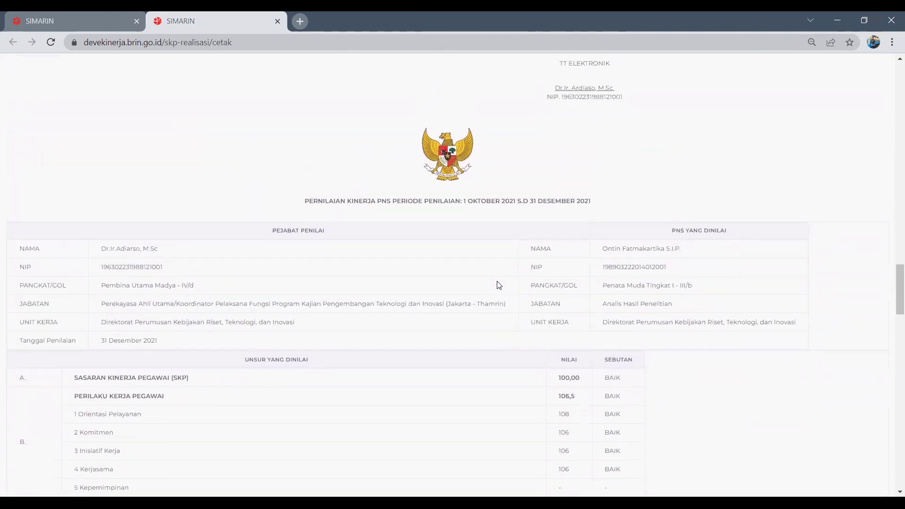
pyautogui.scroll(-6, 498, 284)
pyautogui.scroll(-1, 467, 228)
pyautogui.scroll(-8, 468, 229)
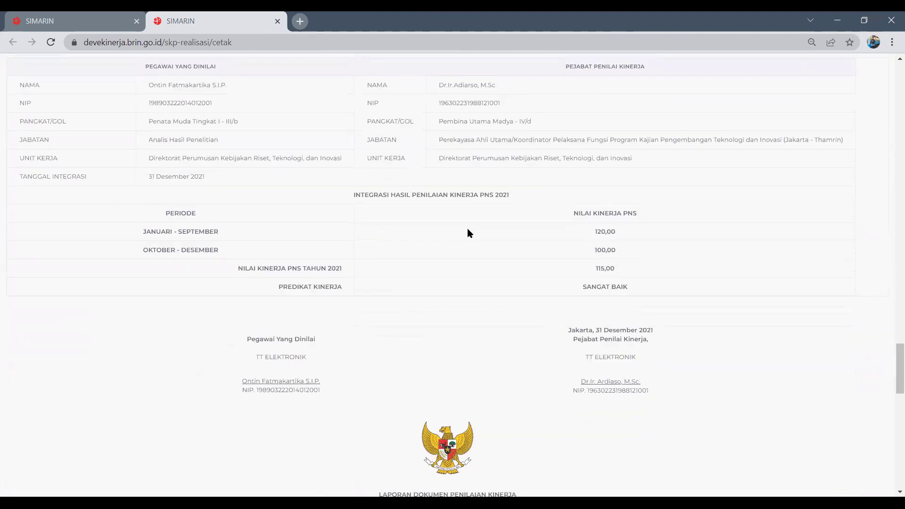
pyautogui.scroll(-7, 469, 230)
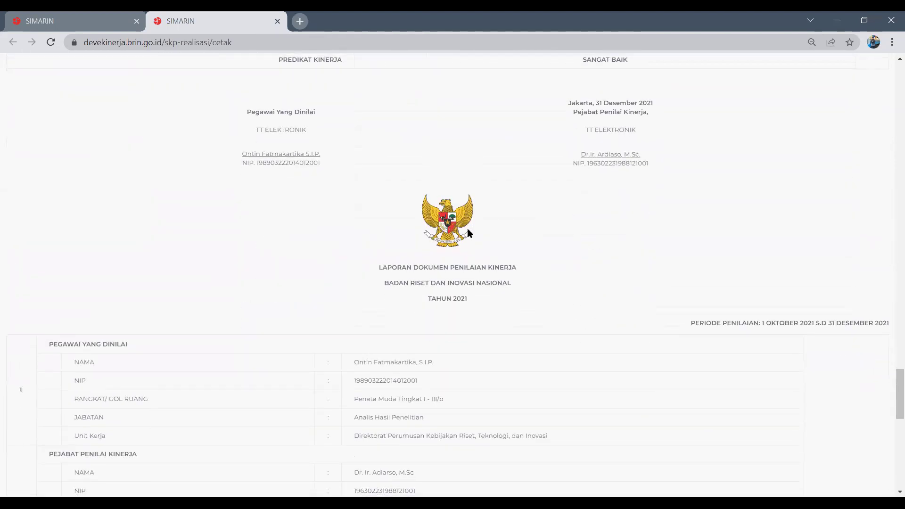
pyautogui.scroll(-7, 468, 233)
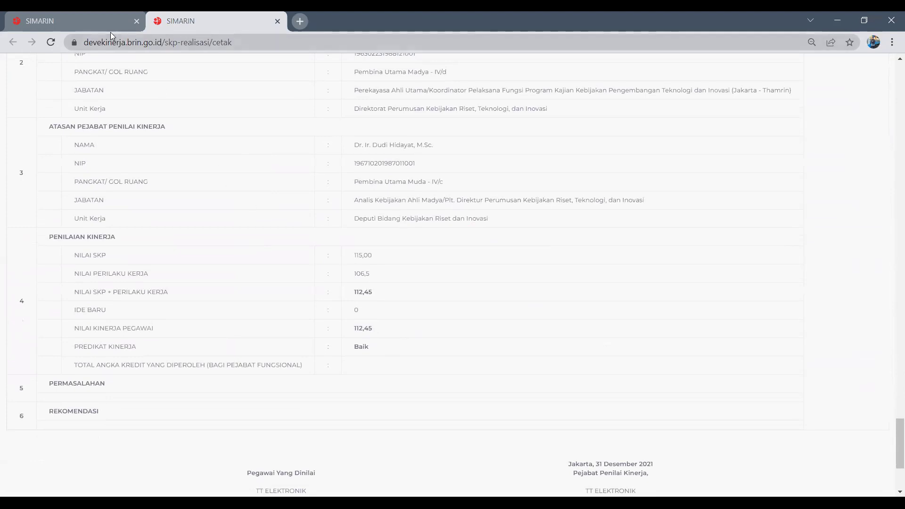
# Step: Compare the SKP's Final page with its printable document, rereading the Penilaian Kinerja scores and the Laporan Dokumen Penilaian Kinerja heading
pyautogui.click(110, 18)
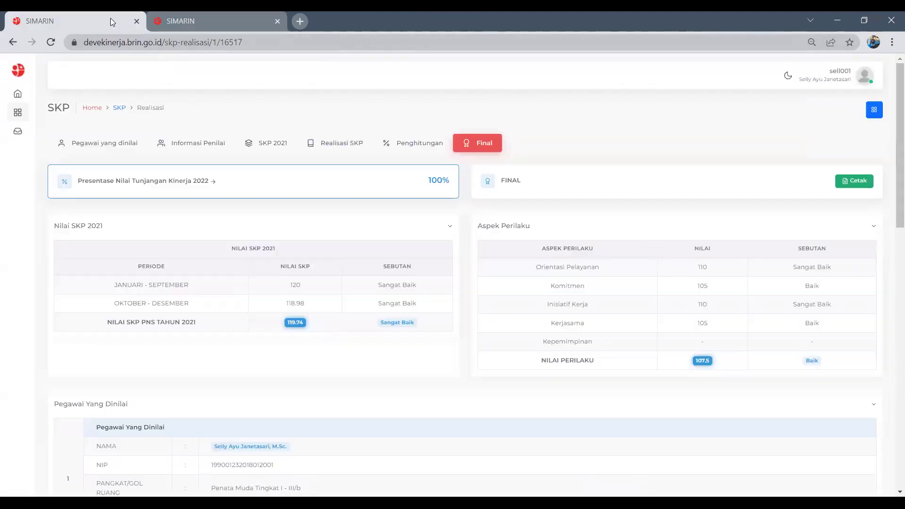
pyautogui.scroll(-10, 307, 366)
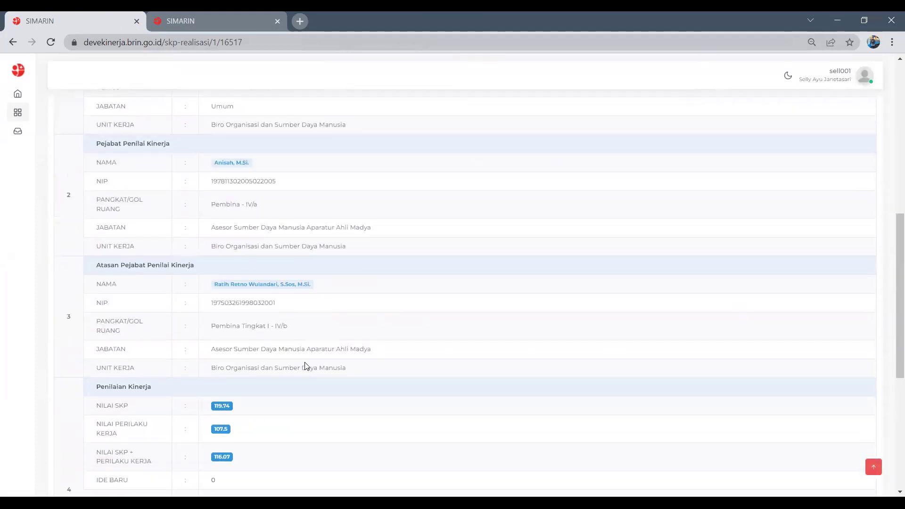
pyautogui.click(189, 21)
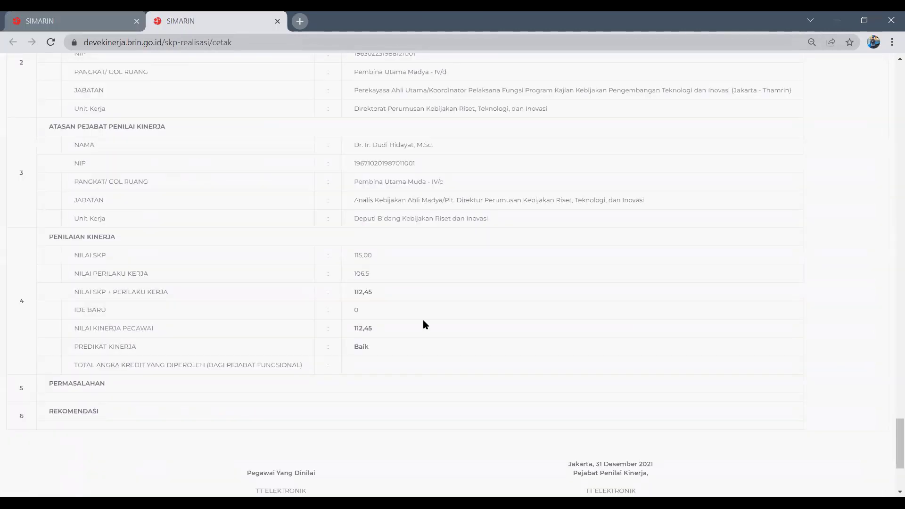
pyautogui.scroll(2, 369, 338)
pyautogui.scroll(-2, 369, 333)
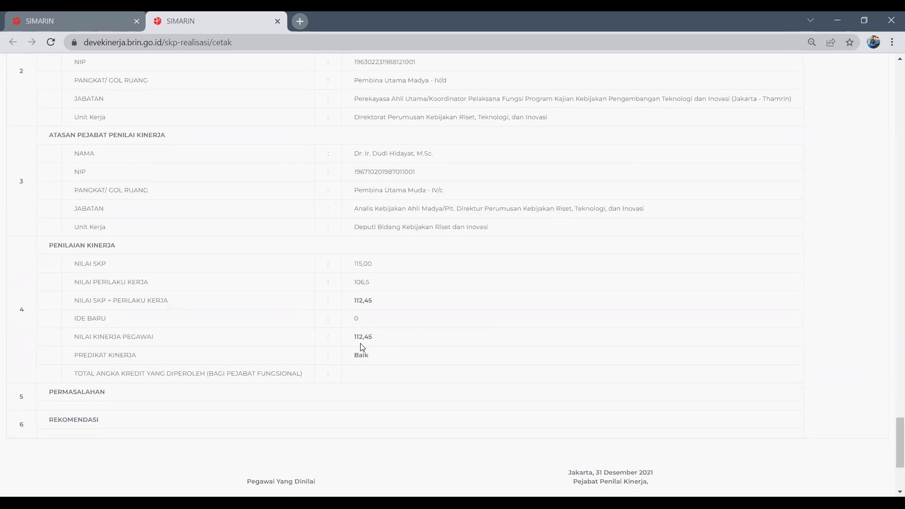
pyautogui.scroll(7, 362, 348)
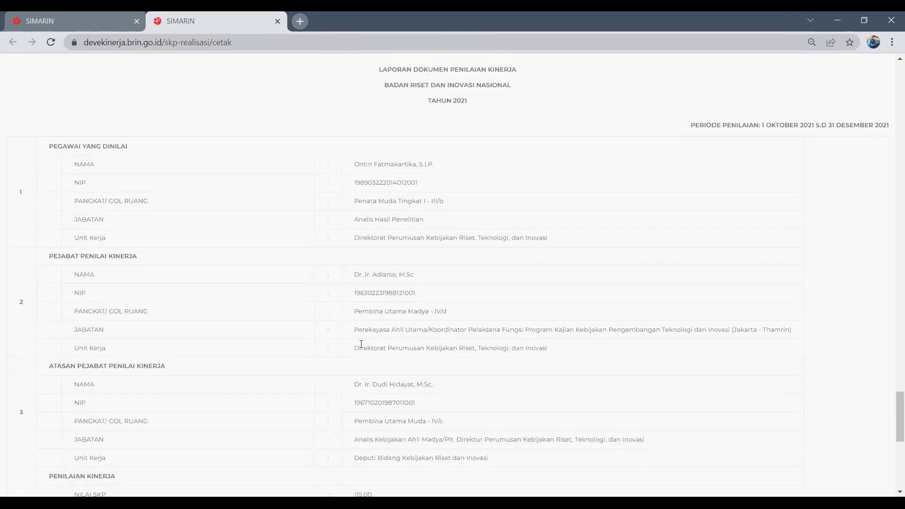
pyautogui.scroll(2, 362, 344)
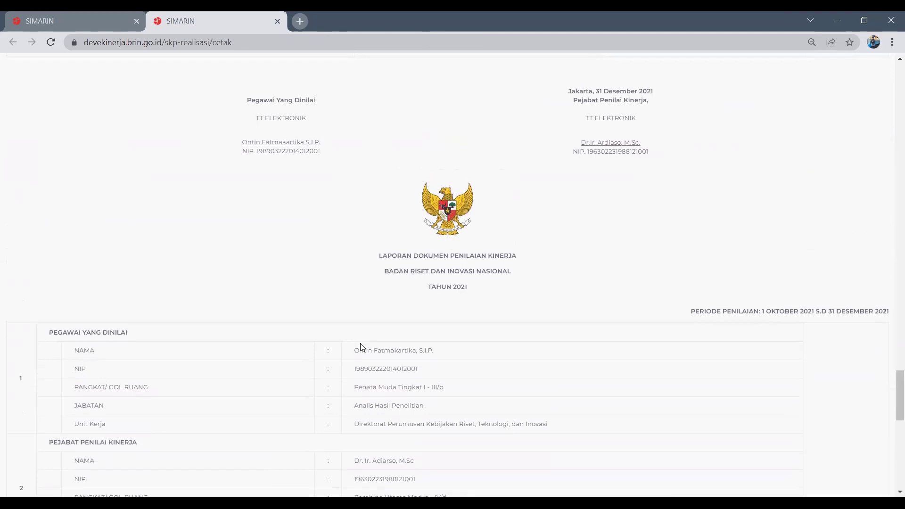
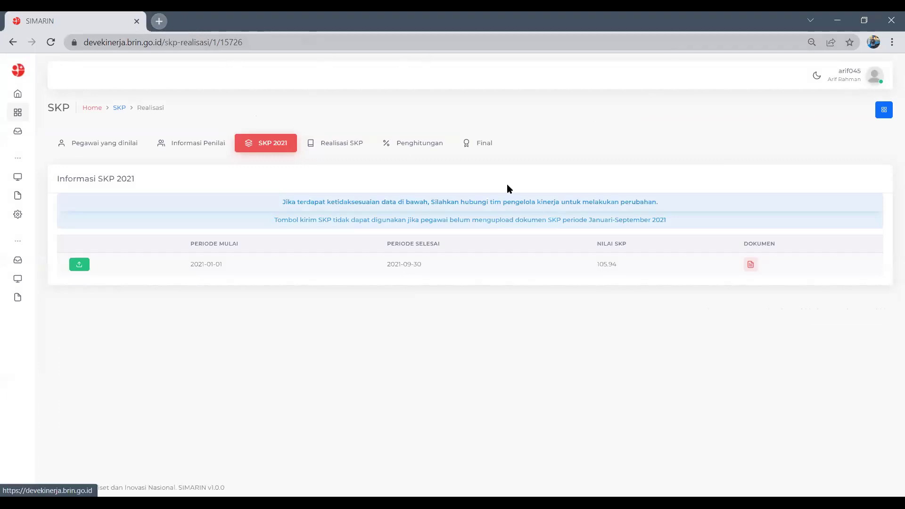
# Step: Open simarin.brin.go.id in a new browser tab
pyautogui.click(877, 84)
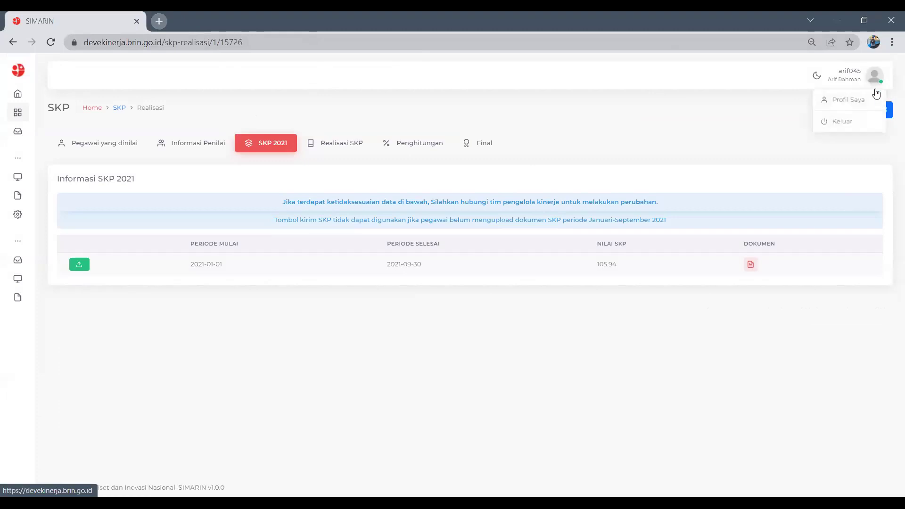
pyautogui.click(158, 28)
pyautogui.write('simarin.brin.go.id')
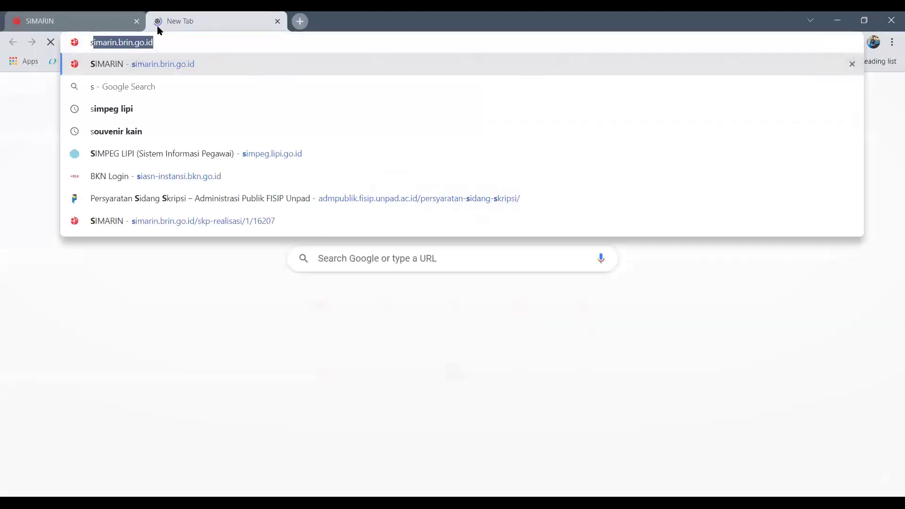
pyautogui.press('Return')
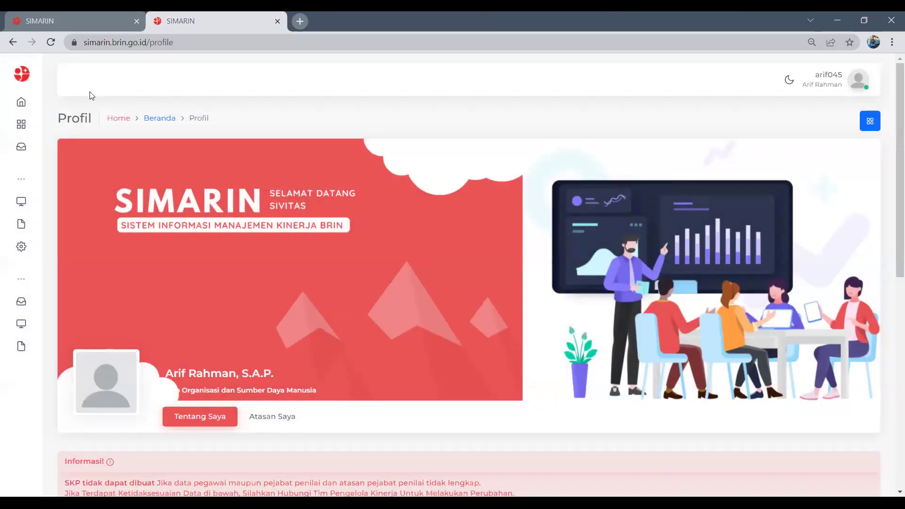
# Step: Open the realisation of the SKP for 01-12-2021 to 31-12-2021, view its SKP 2021 information, and return to Pegawai yang dinilai
pyautogui.moveTo(36, 116)
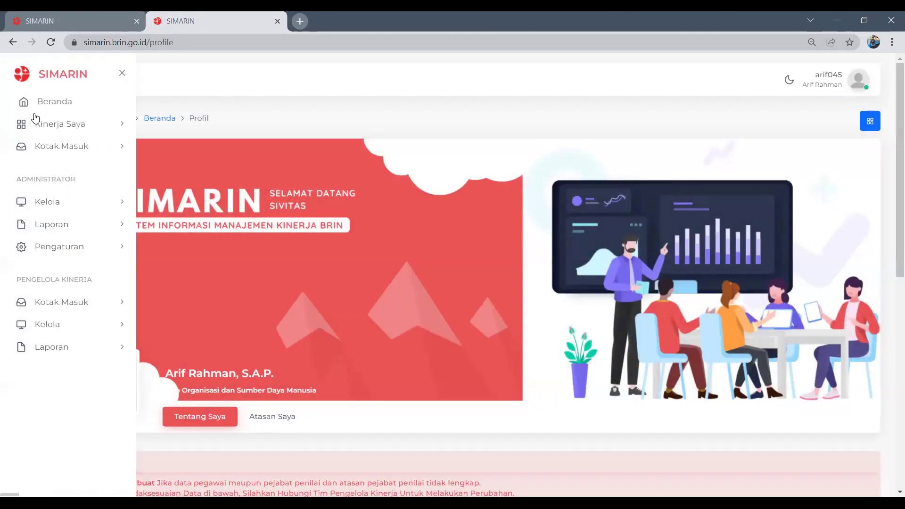
pyautogui.click(62, 129)
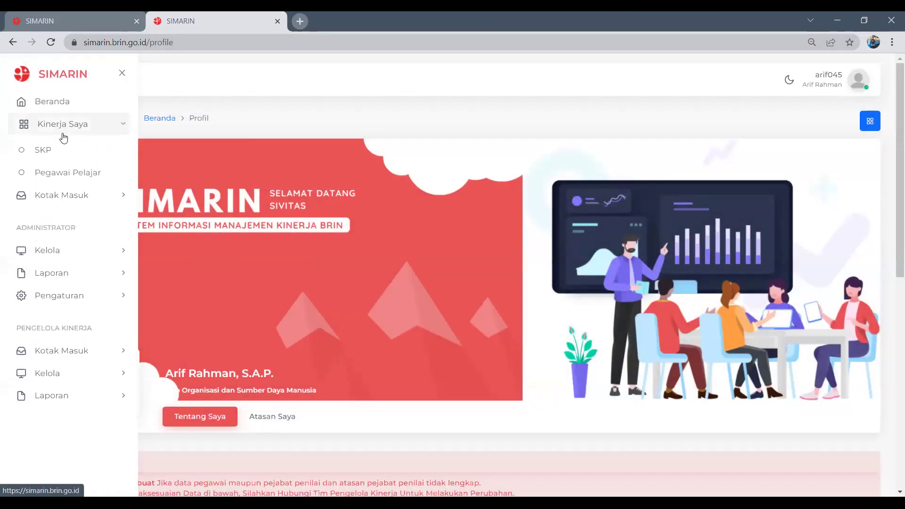
pyautogui.click(56, 150)
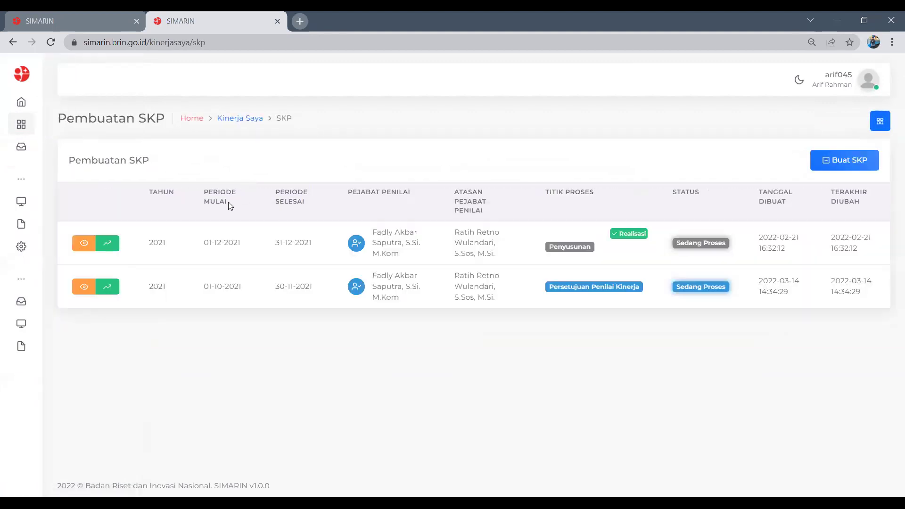
pyautogui.click(111, 244)
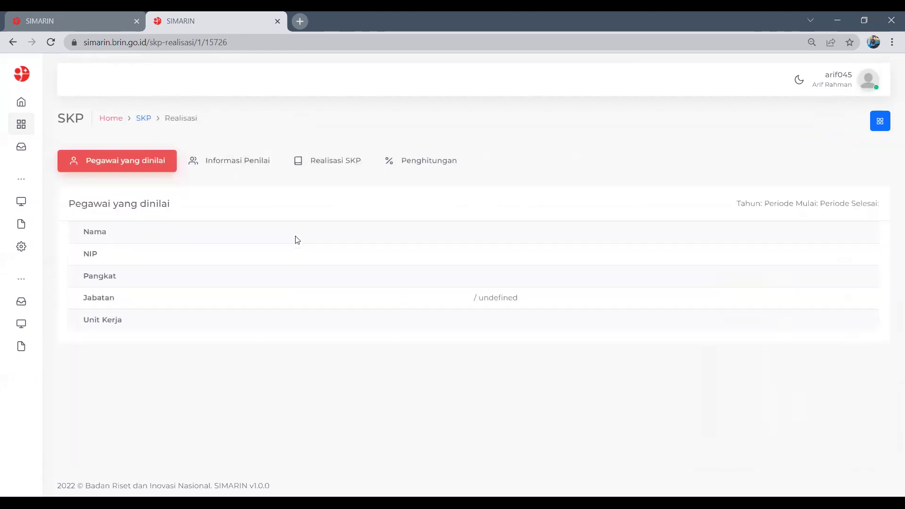
pyautogui.click(330, 161)
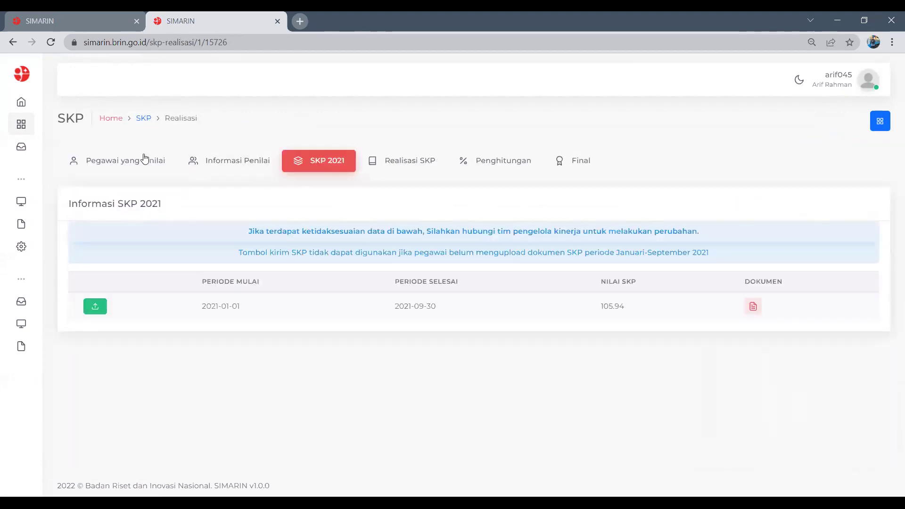
pyautogui.click(144, 159)
# Step: Log out of the devekinerja.brin.go.id session and sign in with the student employee's saved username and password
pyautogui.click(113, 18)
pyautogui.click(884, 126)
pyautogui.write('s')
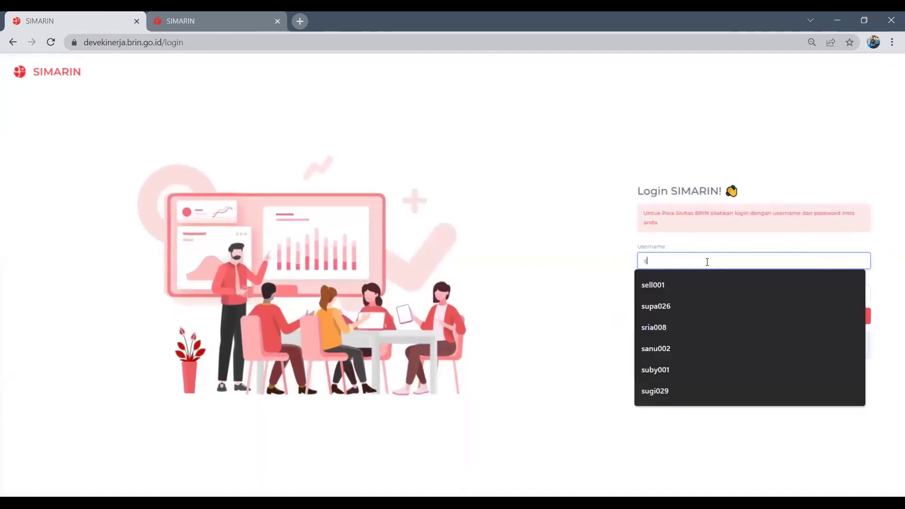
pyautogui.press('Down')
pyautogui.press('Return')
pyautogui.press('Tab')
pyautogui.press('Return')
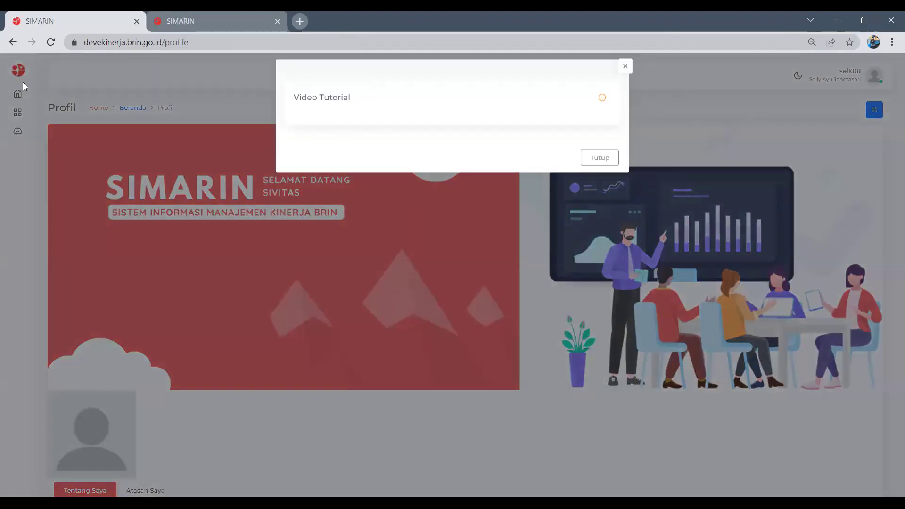
# Step: Dismiss the video tutorial, open the student employee's SKP realisation for October–December 2021, and compare its SKP 2021 information with the other account's page
pyautogui.click(14, 80)
pyautogui.moveTo(5, 76)
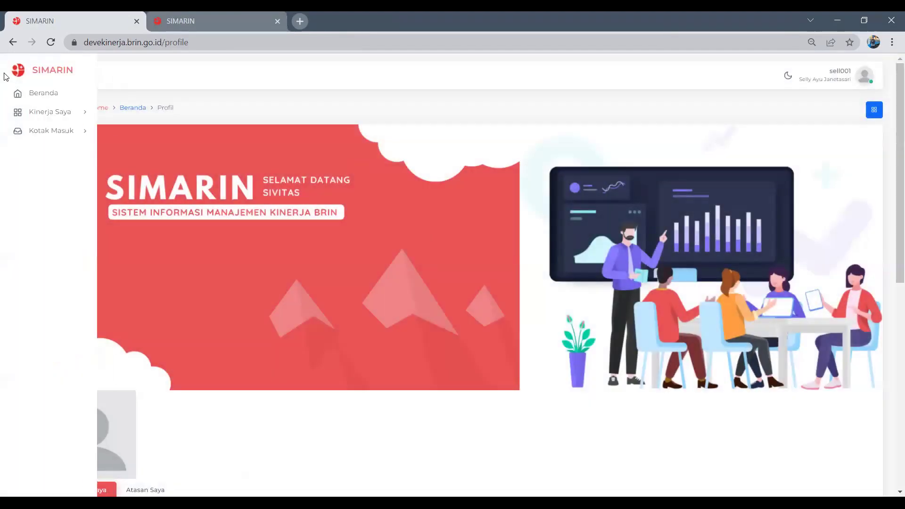
pyautogui.click(45, 115)
pyautogui.click(61, 137)
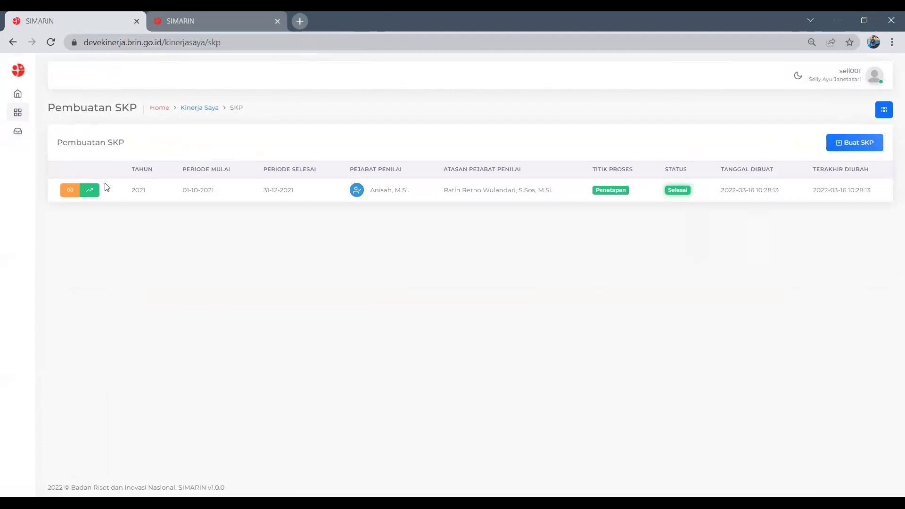
pyautogui.click(90, 191)
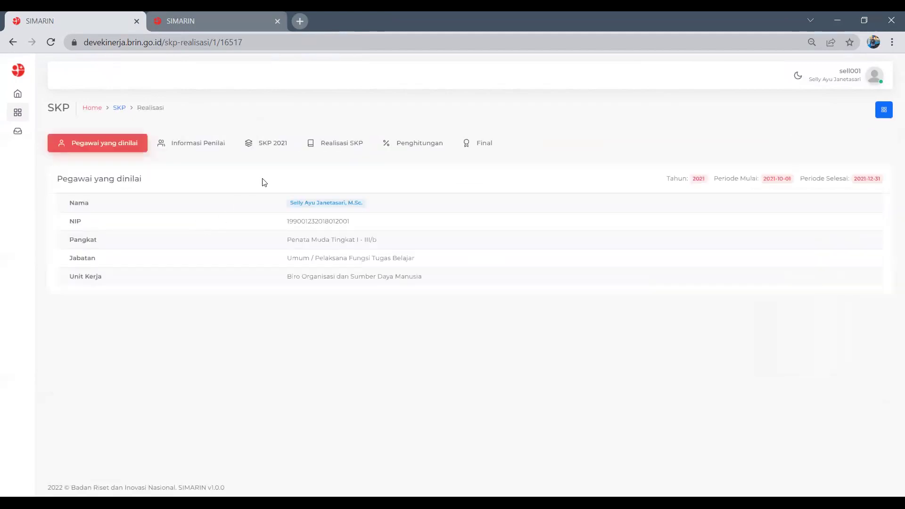
pyautogui.click(275, 149)
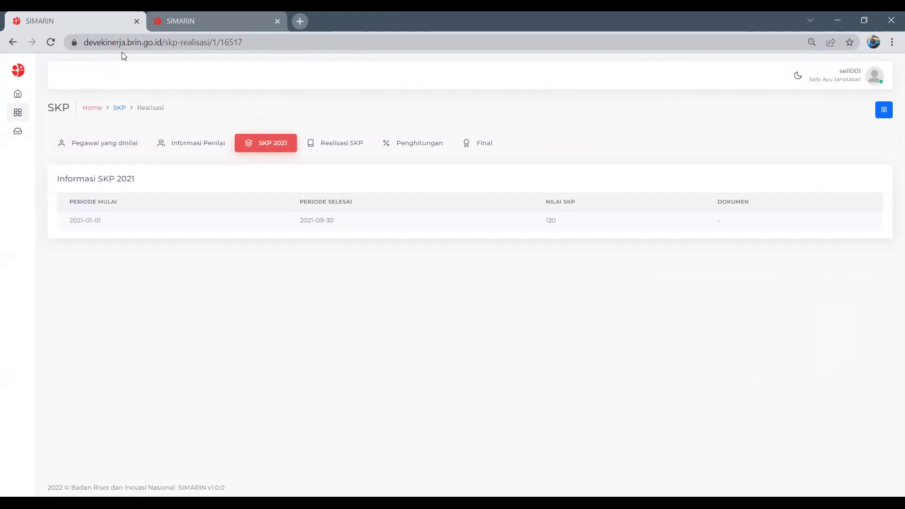
pyautogui.click(193, 15)
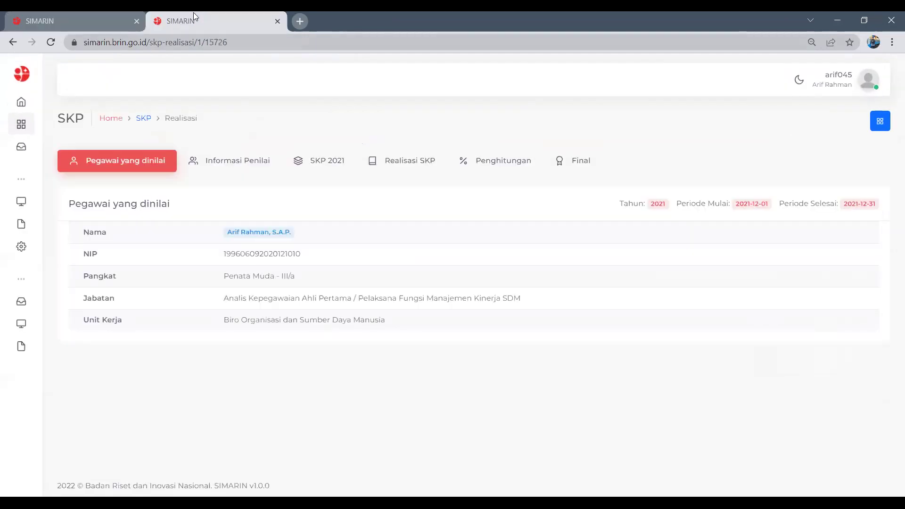
pyautogui.click(108, 18)
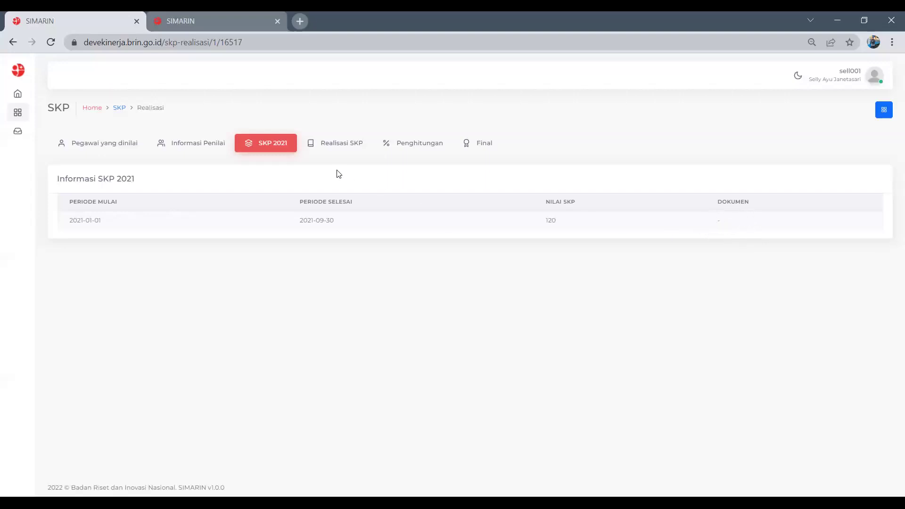
# Step: Restart from the student employee's home page and reopen the October–December 2021 SKP realisation at its SKP 2021 information
pyautogui.click(22, 76)
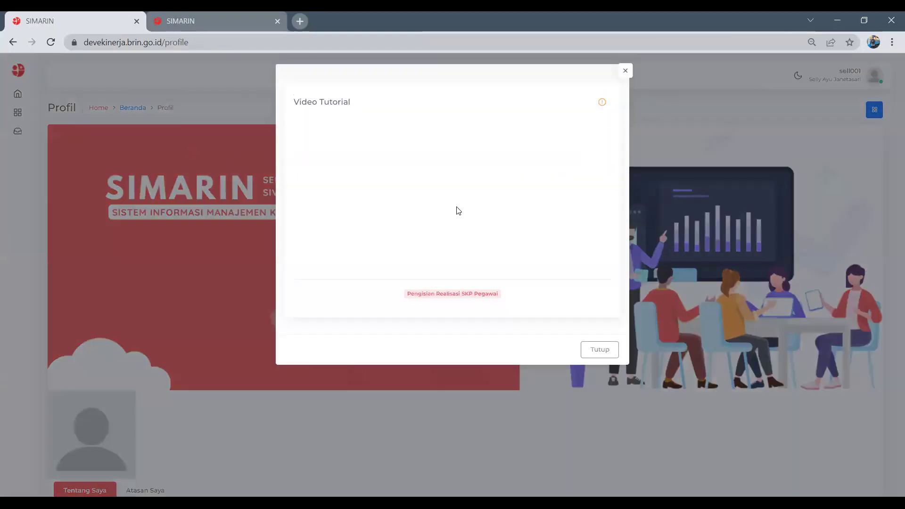
pyautogui.click(613, 354)
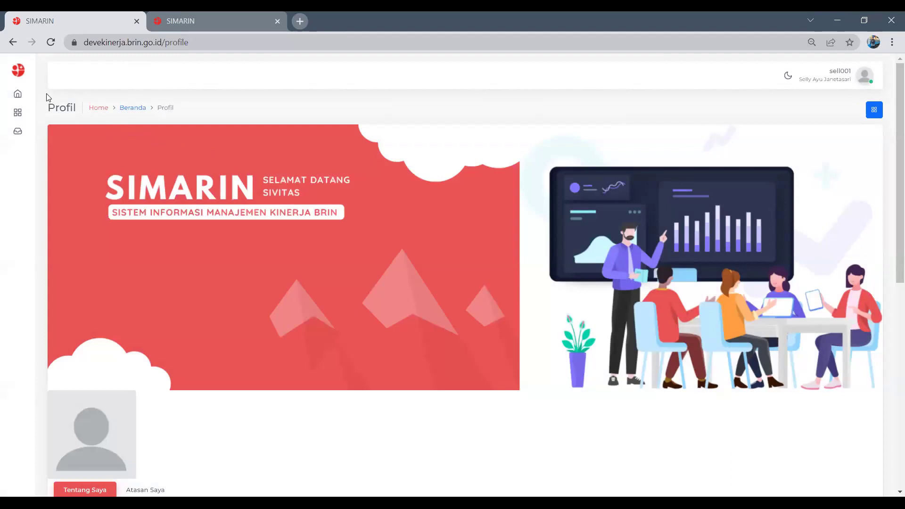
pyautogui.moveTo(24, 80)
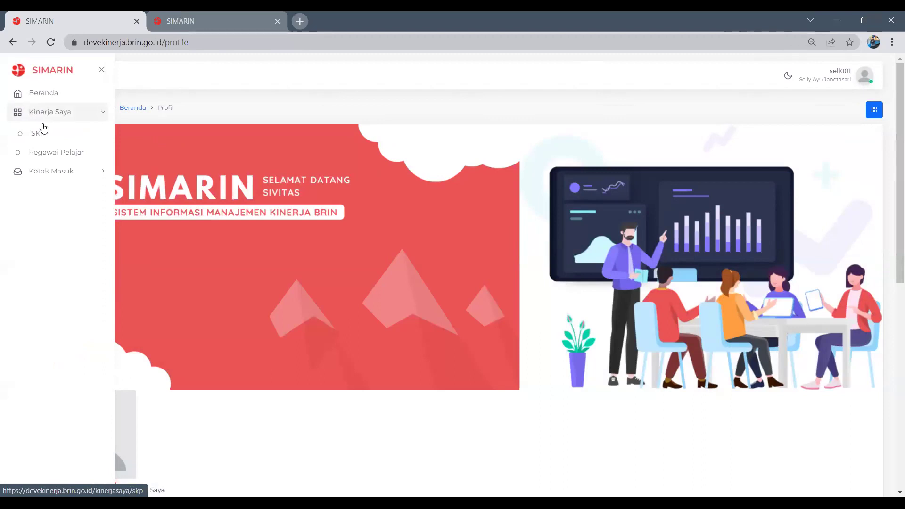
pyautogui.click(44, 129)
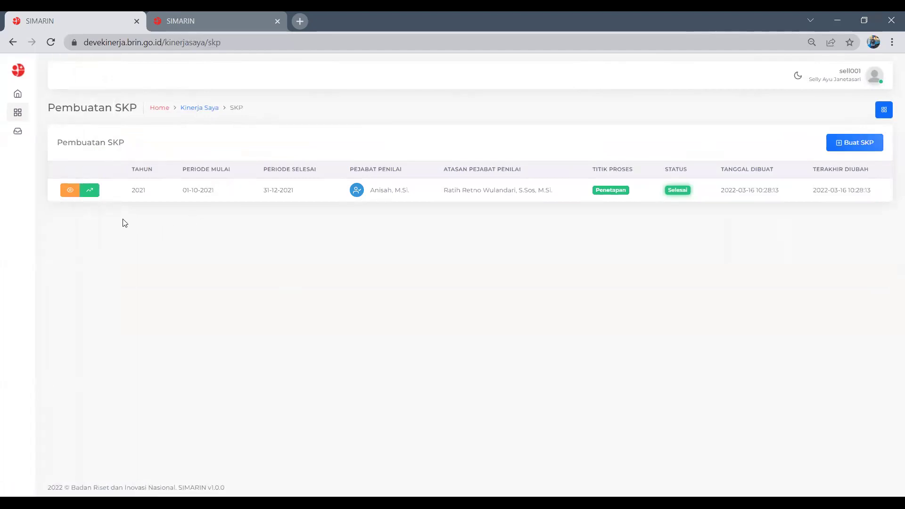
pyautogui.click(90, 193)
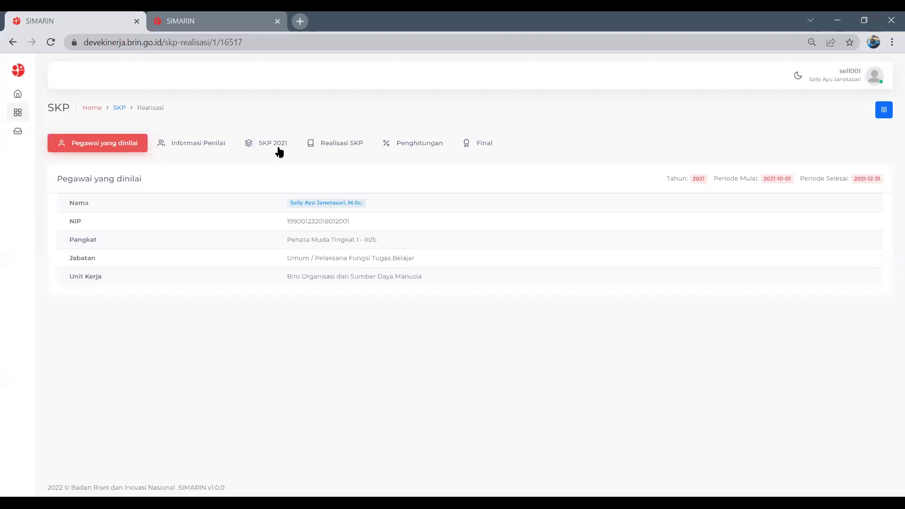
pyautogui.click(279, 151)
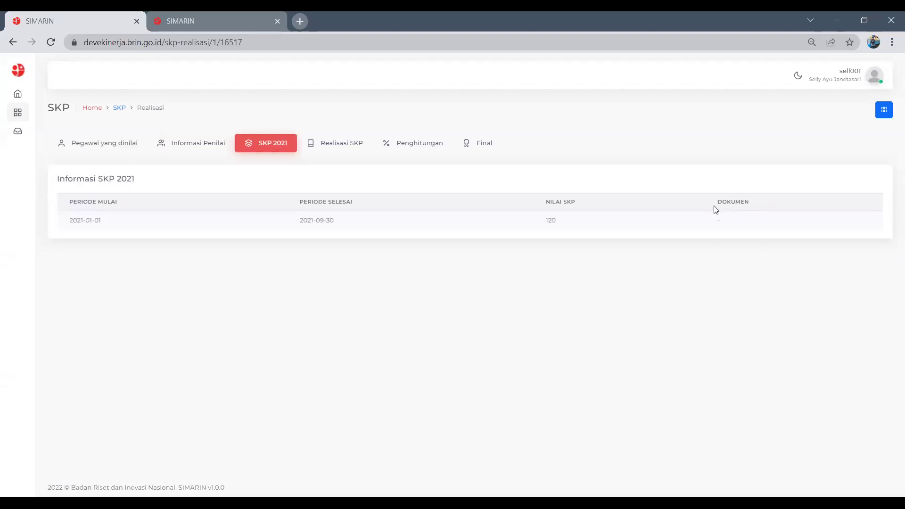
# Step: Switch to the simarin.brin.go.id tab and open the document upload form for the SKP 2021 period 2021-01-01 to 2021-09-30
pyautogui.click(229, 22)
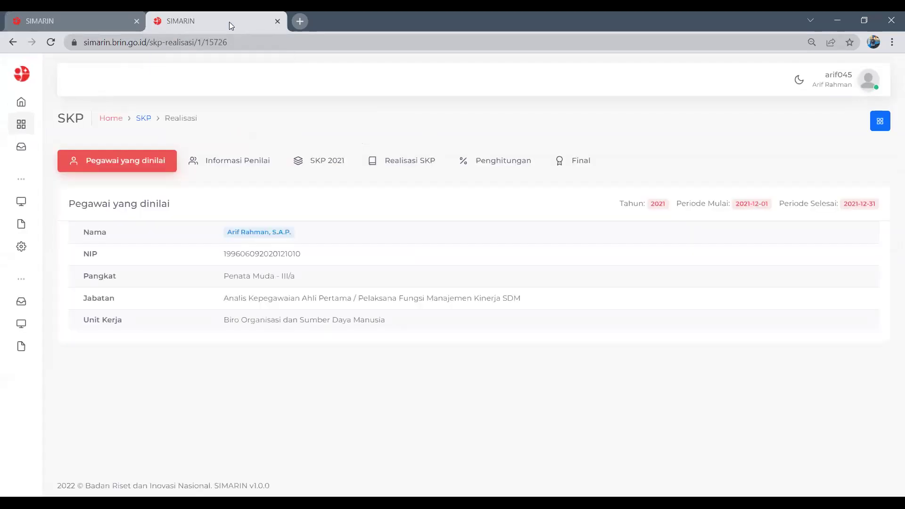
pyautogui.click(333, 169)
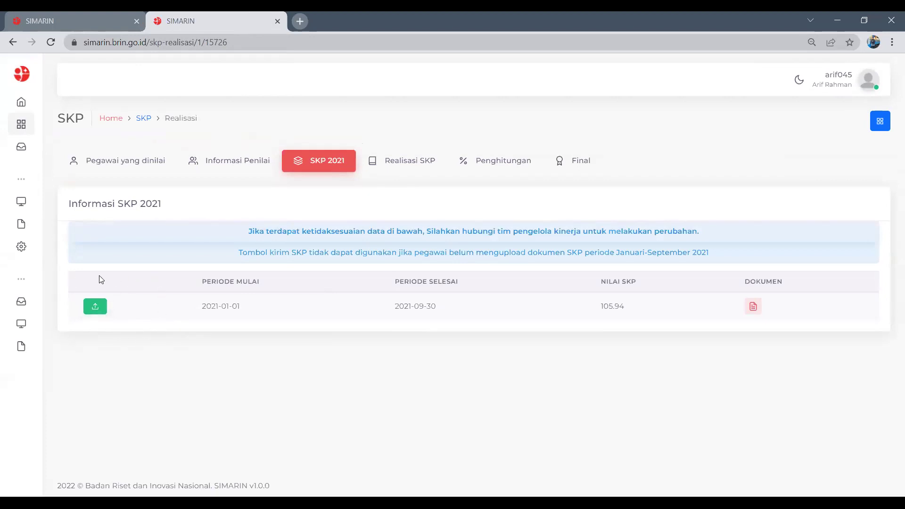
pyautogui.click(94, 307)
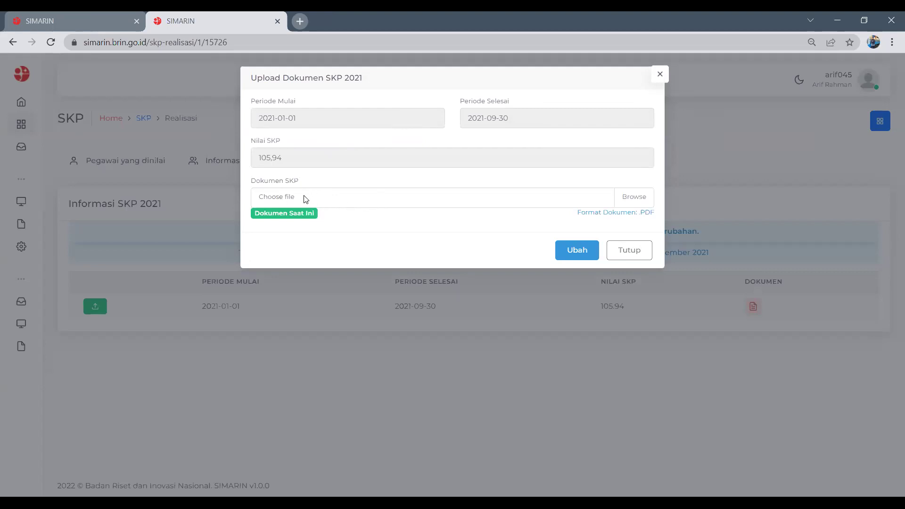
# Step: Browse the Desktop for a PDF to use as the Dokumen SKP, and close the file picker without choosing one
pyautogui.click(632, 200)
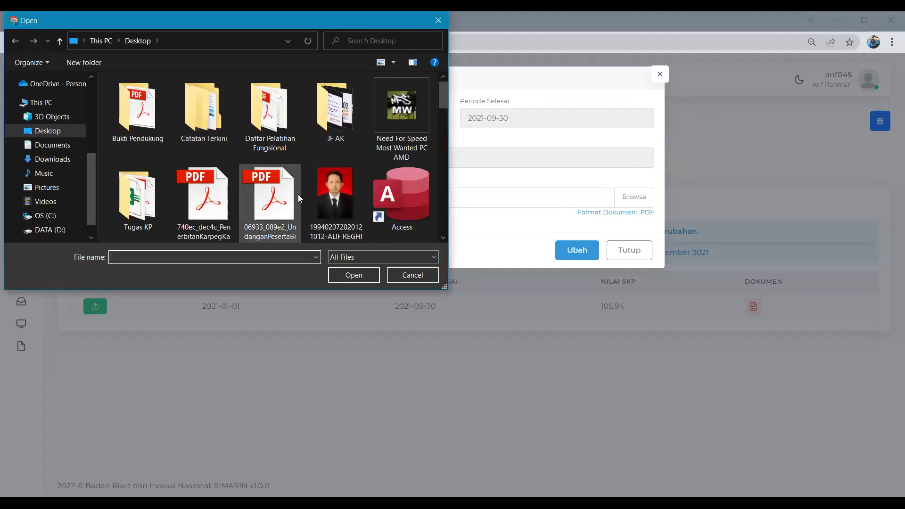
pyautogui.scroll(-5, 298, 194)
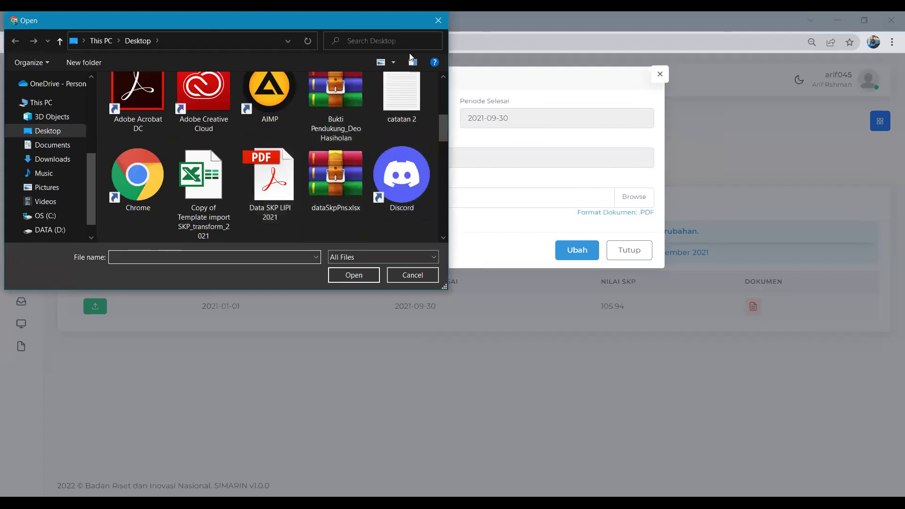
pyautogui.click(435, 25)
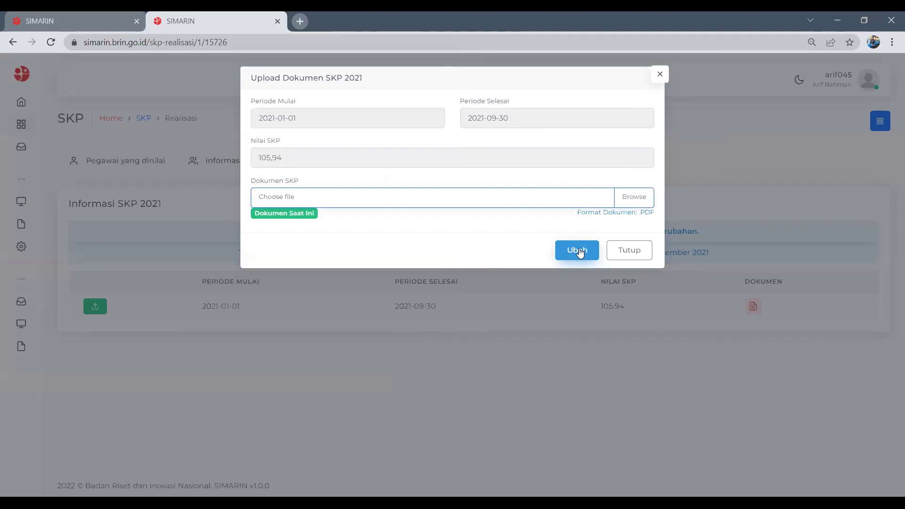
# Step: Leave the upload form, review the pages of the uploaded SKP document for 2021-01-01 to 2021-09-30, and close the PDF
pyautogui.click(611, 255)
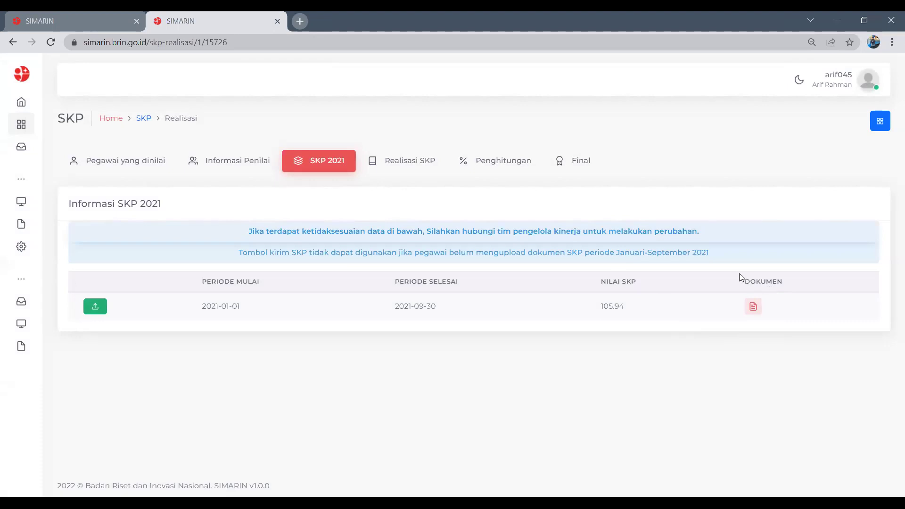
pyautogui.click(753, 309)
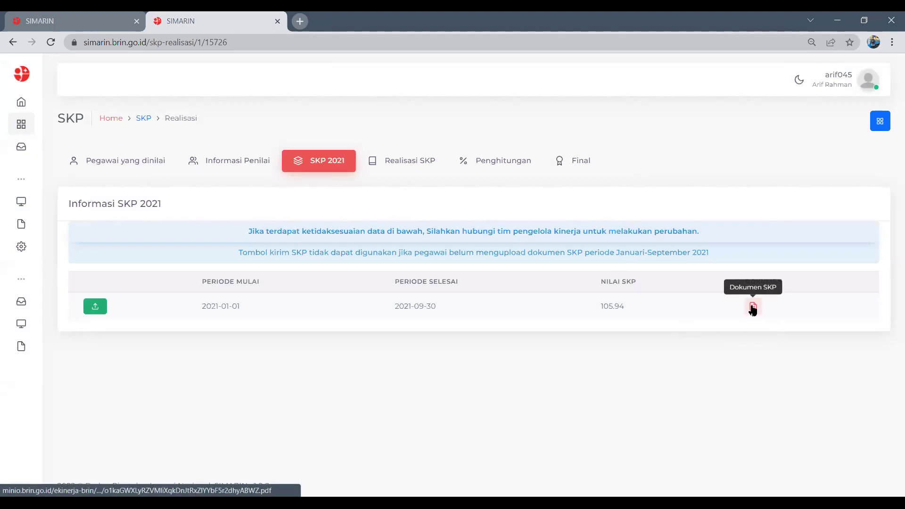
pyautogui.click(753, 309)
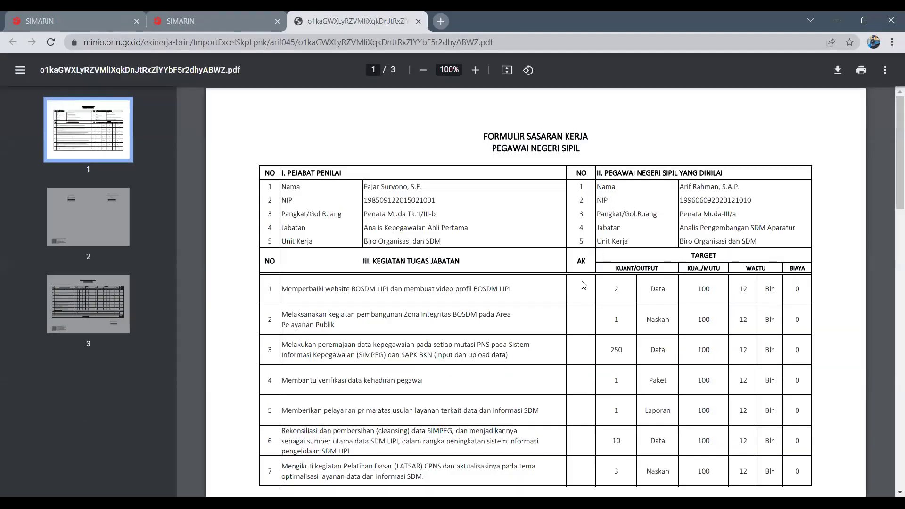
pyautogui.scroll(-3, 520, 285)
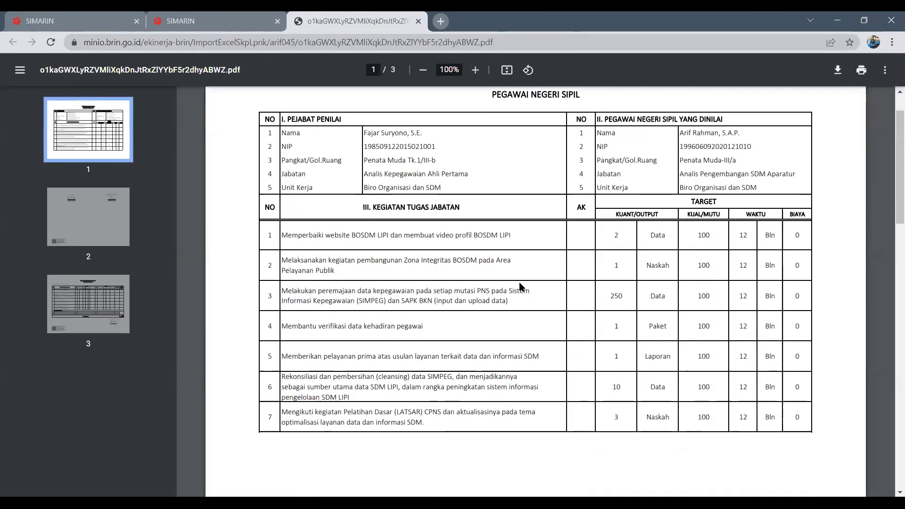
pyautogui.scroll(3, 521, 286)
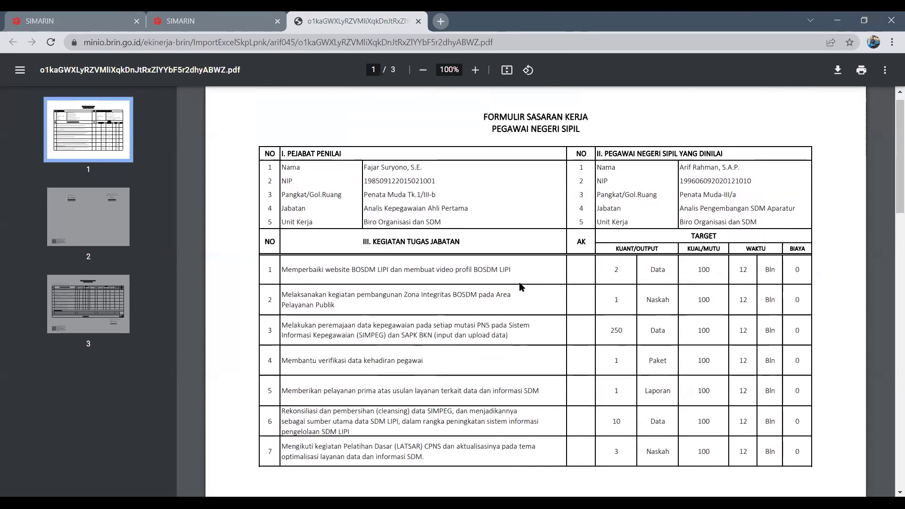
pyautogui.scroll(-5, 519, 282)
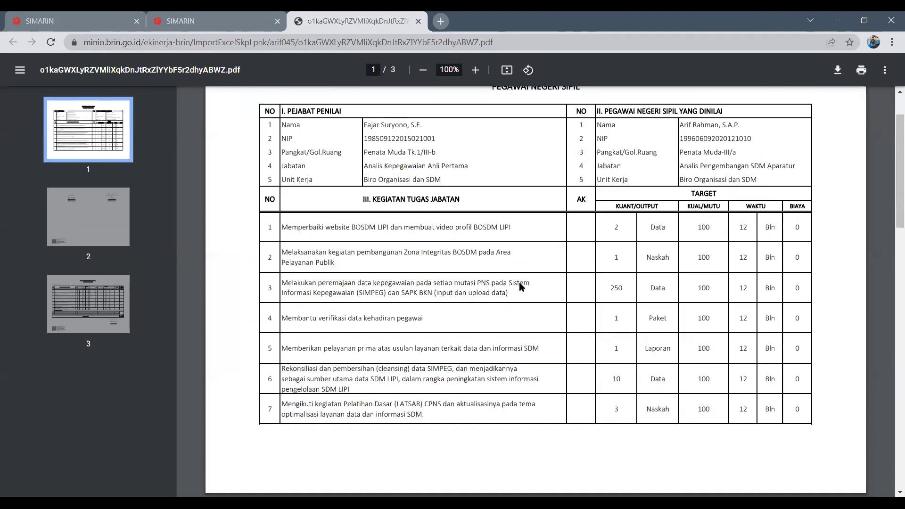
pyautogui.scroll(-5, 519, 283)
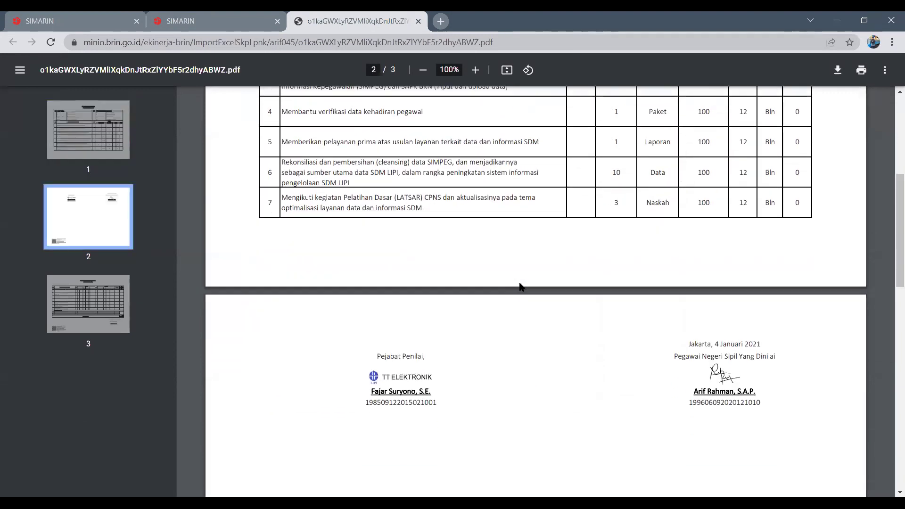
pyautogui.scroll(-10, 519, 282)
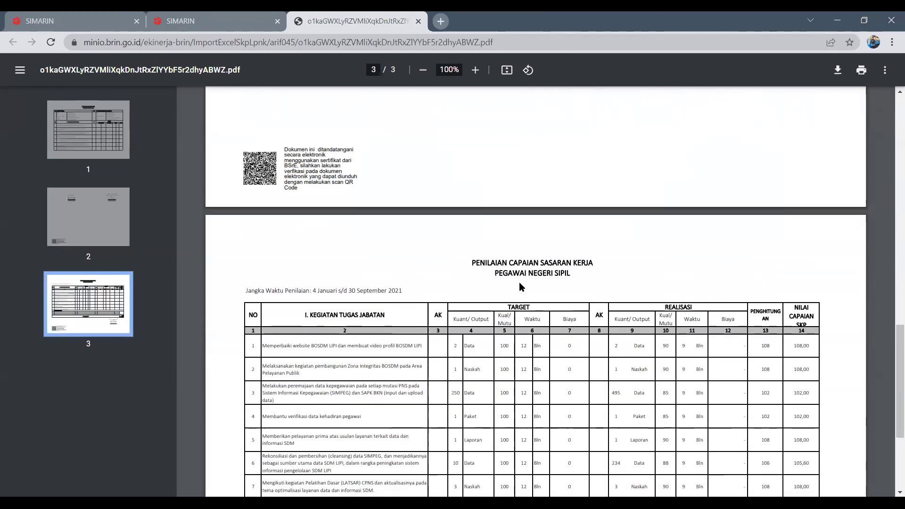
pyautogui.scroll(20, 510, 198)
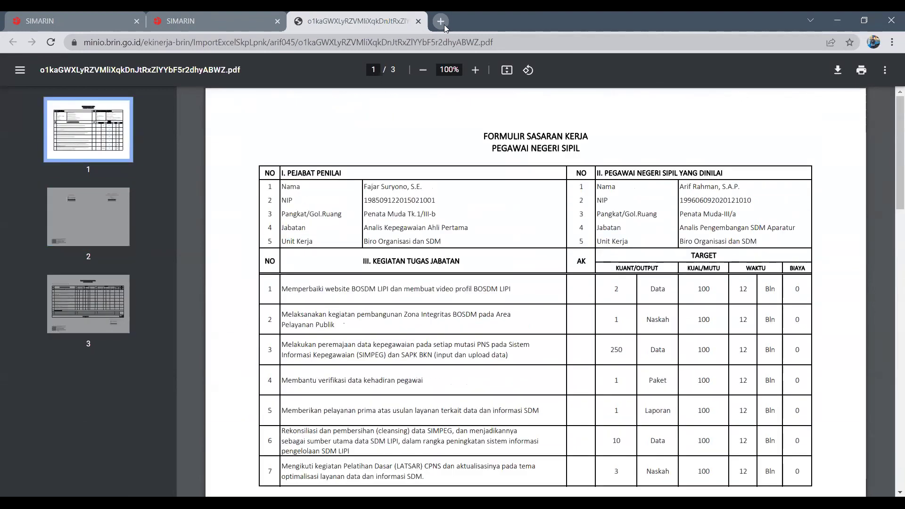
pyautogui.click(418, 21)
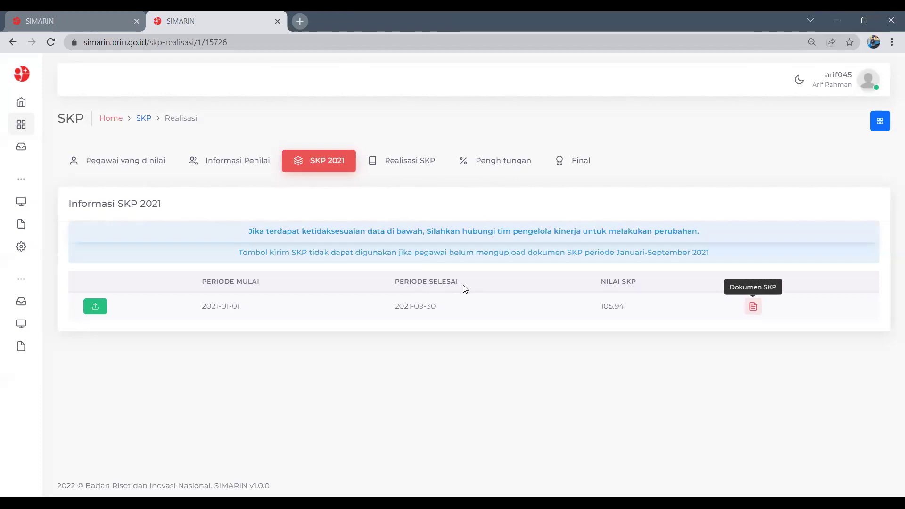
# Step: Reopen the Upload Dokumen SKP 2021 form to examine its fields, and close it without changing the document
pyautogui.click(95, 307)
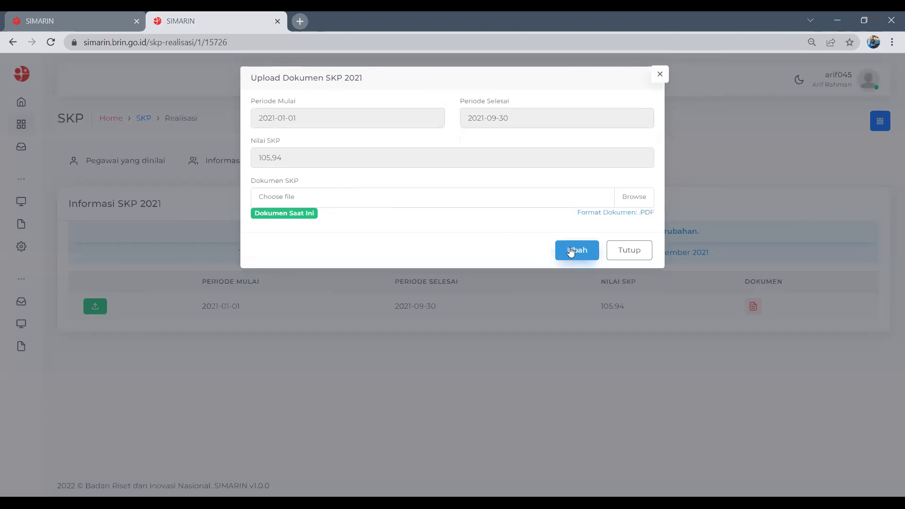
pyautogui.click(642, 253)
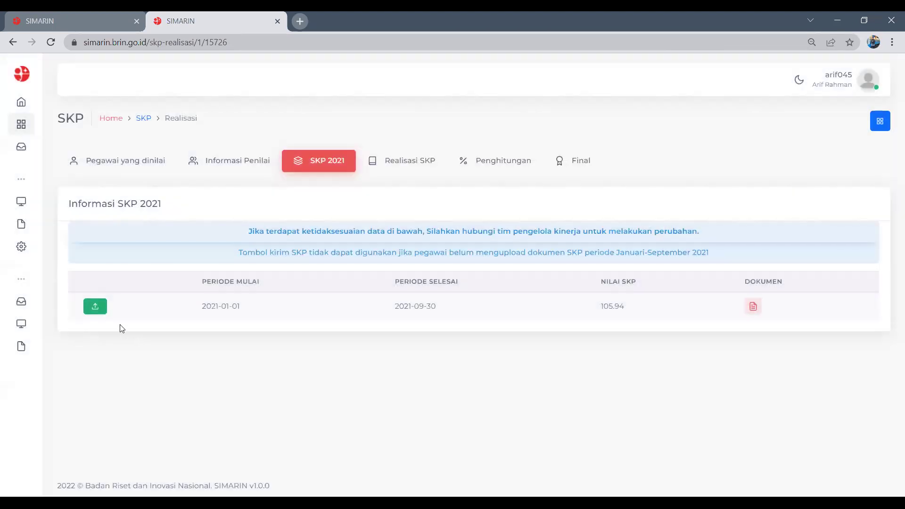